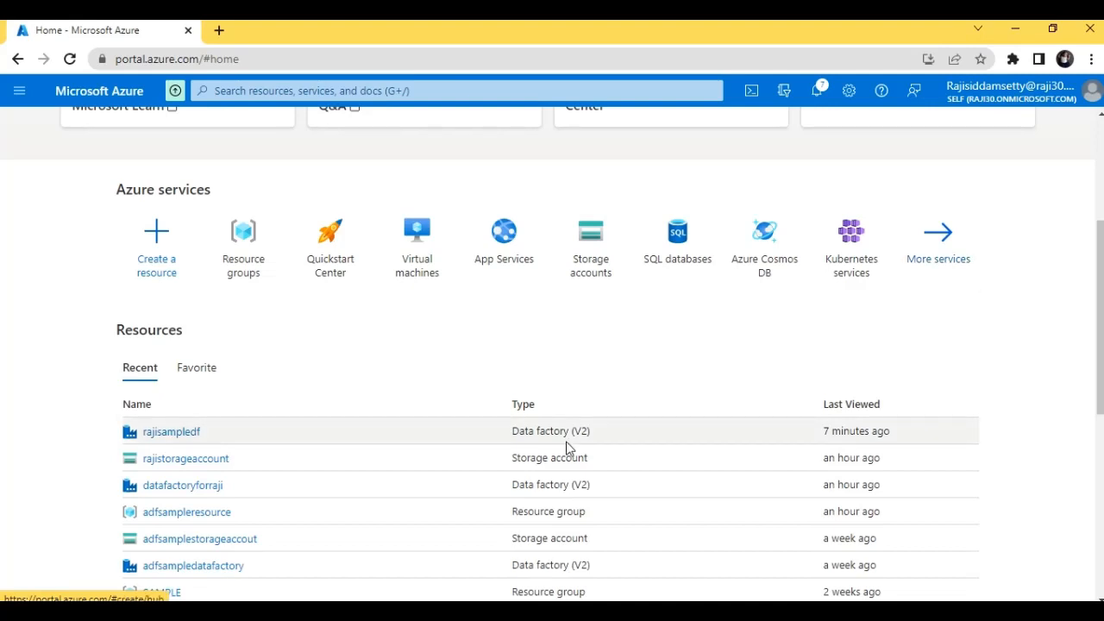
- View the overview of the rajisampledf data factory and return to the portal home page
{"action": "left_click", "coordinate": [163, 433]}
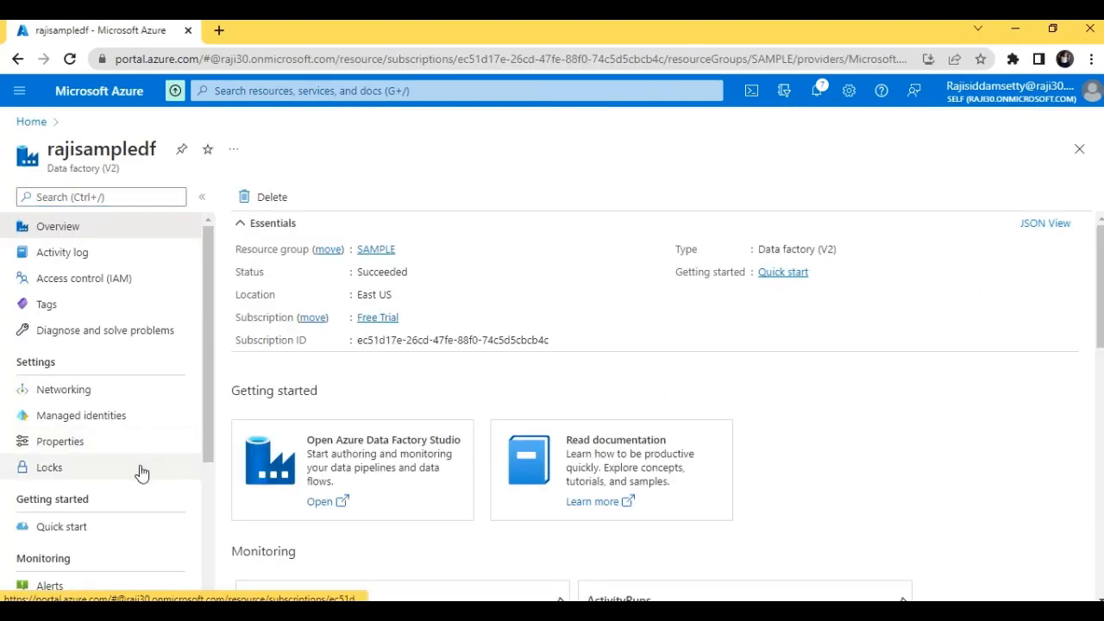
{"action": "left_click_drag", "start_coordinate": [207, 404], "coordinate": [216, 454]}
{"action": "scroll", "coordinate": [215, 455], "scroll_direction": "up", "scroll_amount": 2}
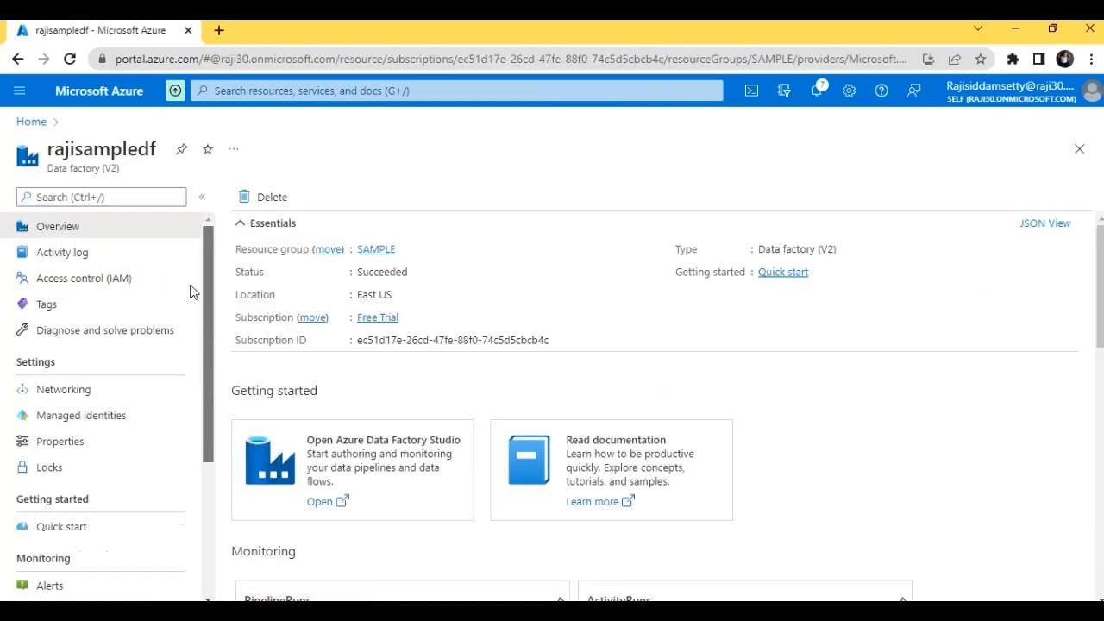
{"action": "left_click", "coordinate": [31, 123]}
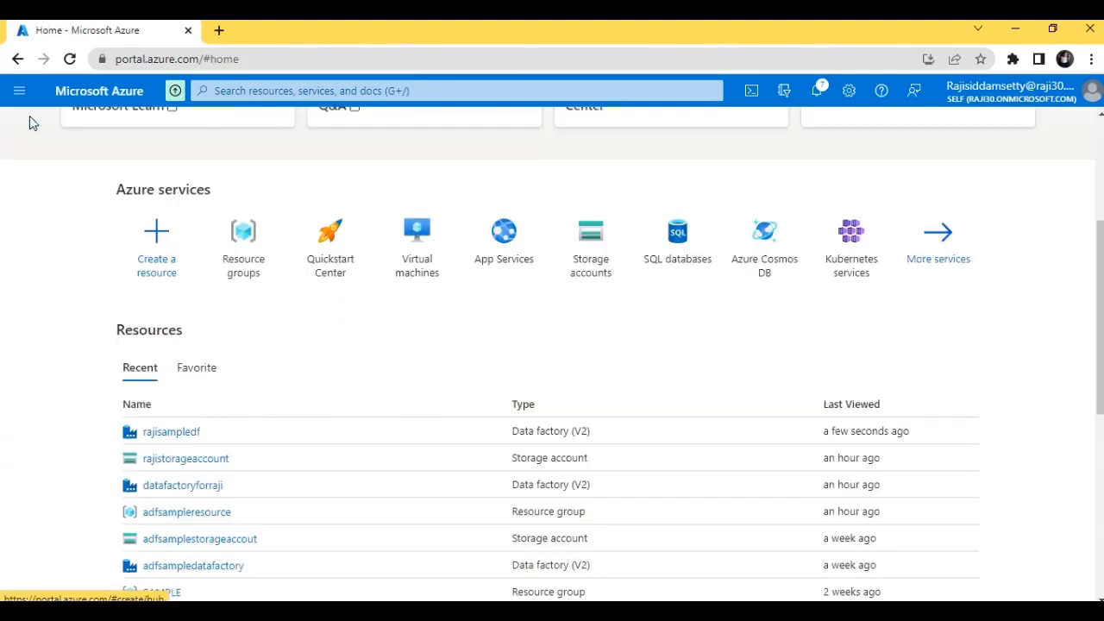
- Open the input folder of the data container in the rajistorageaccount storage account
{"action": "left_click", "coordinate": [185, 459]}
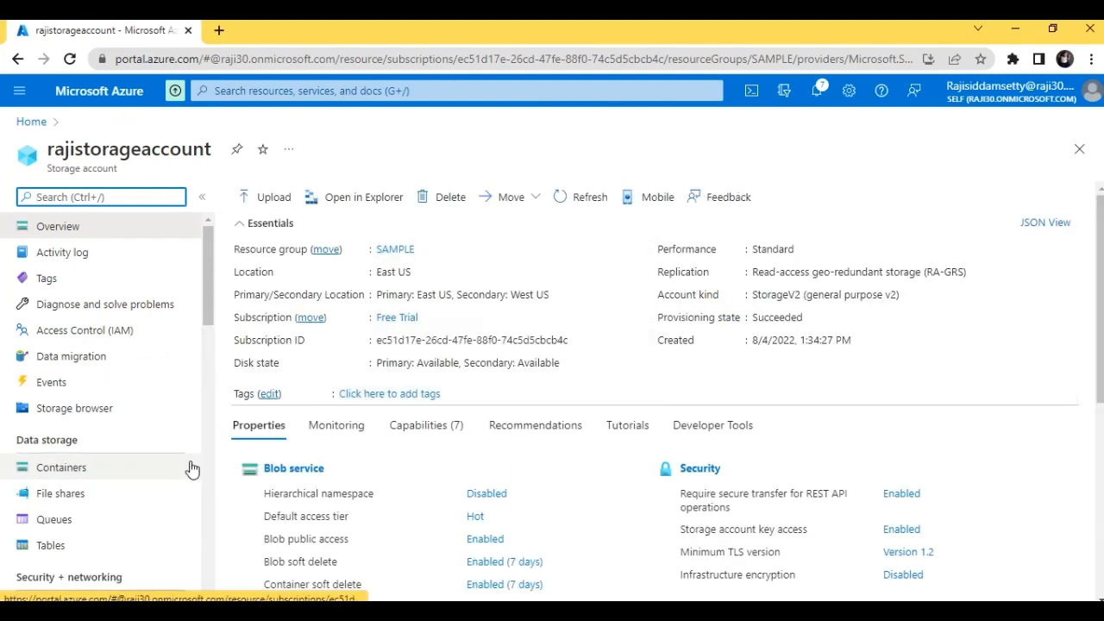
{"action": "left_click", "coordinate": [151, 476]}
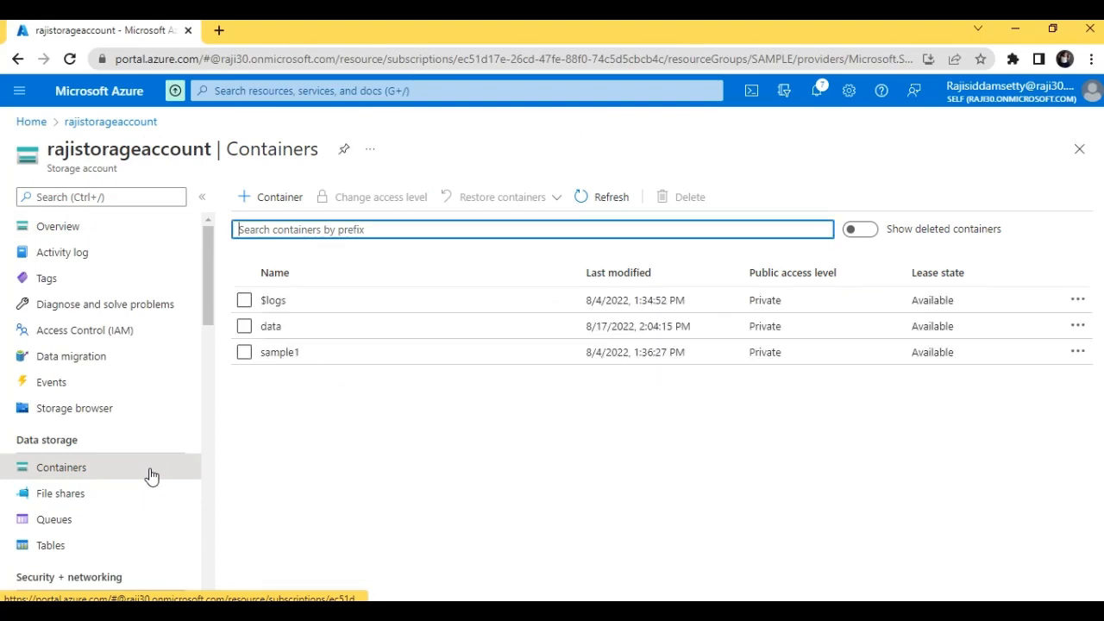
{"action": "left_click", "coordinate": [271, 327]}
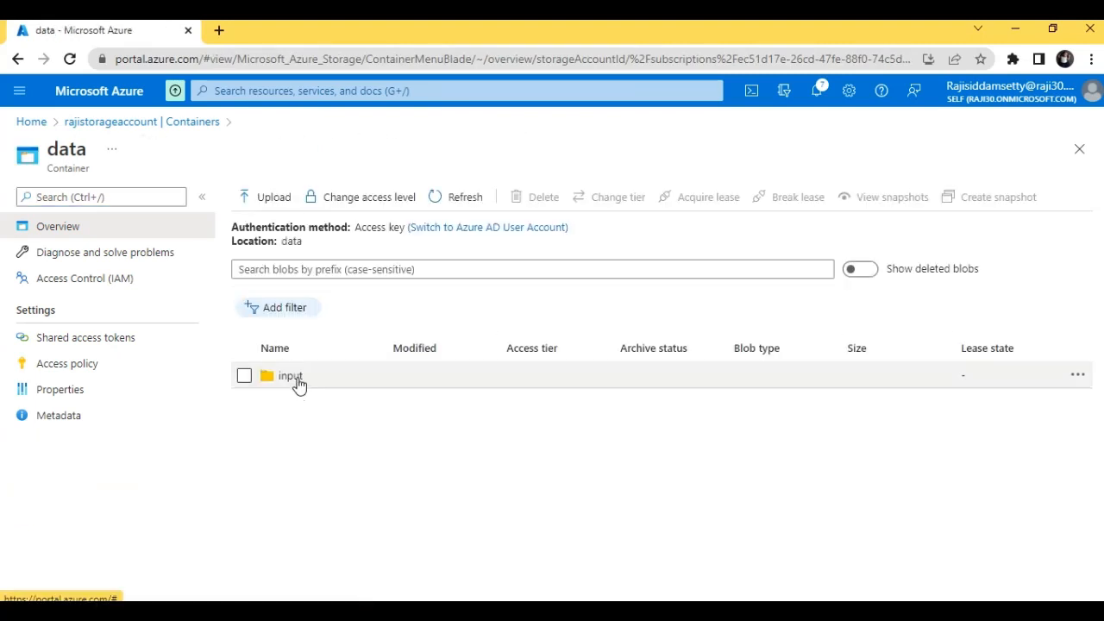
{"action": "left_click", "coordinate": [291, 377]}
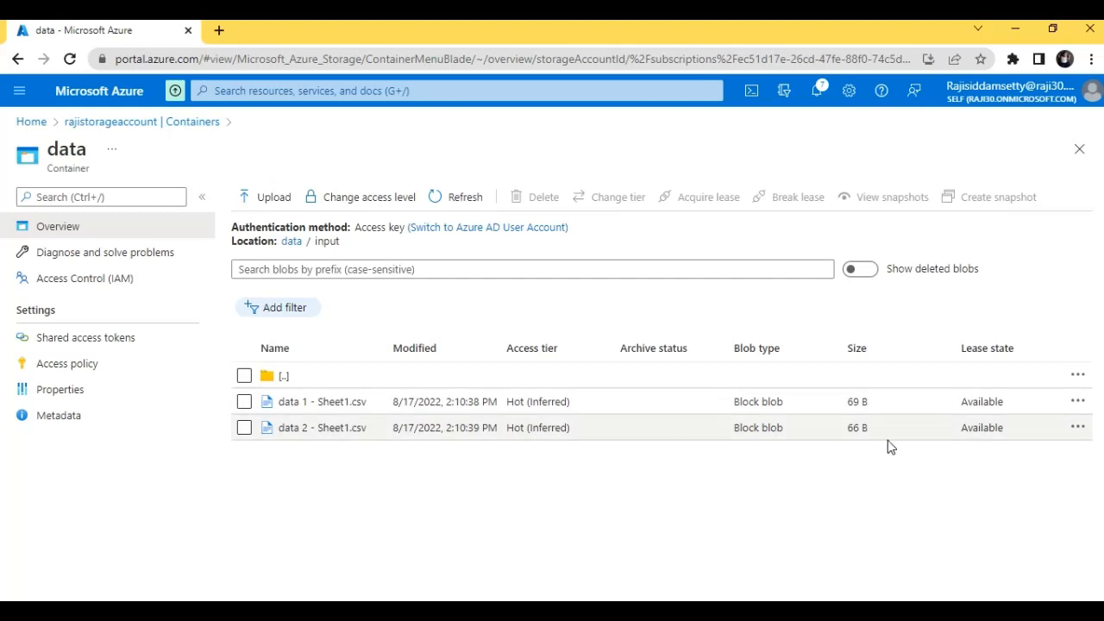
- View the contents of data 1 - Sheet1.csv and close the file
{"action": "left_click", "coordinate": [1077, 401]}
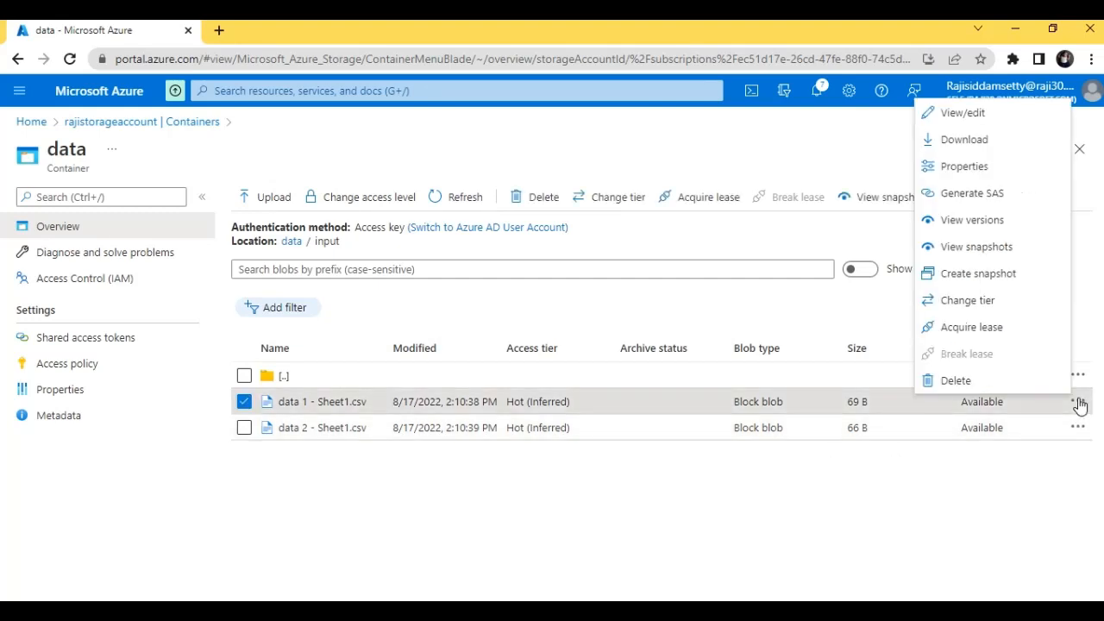
{"action": "left_click", "coordinate": [971, 112]}
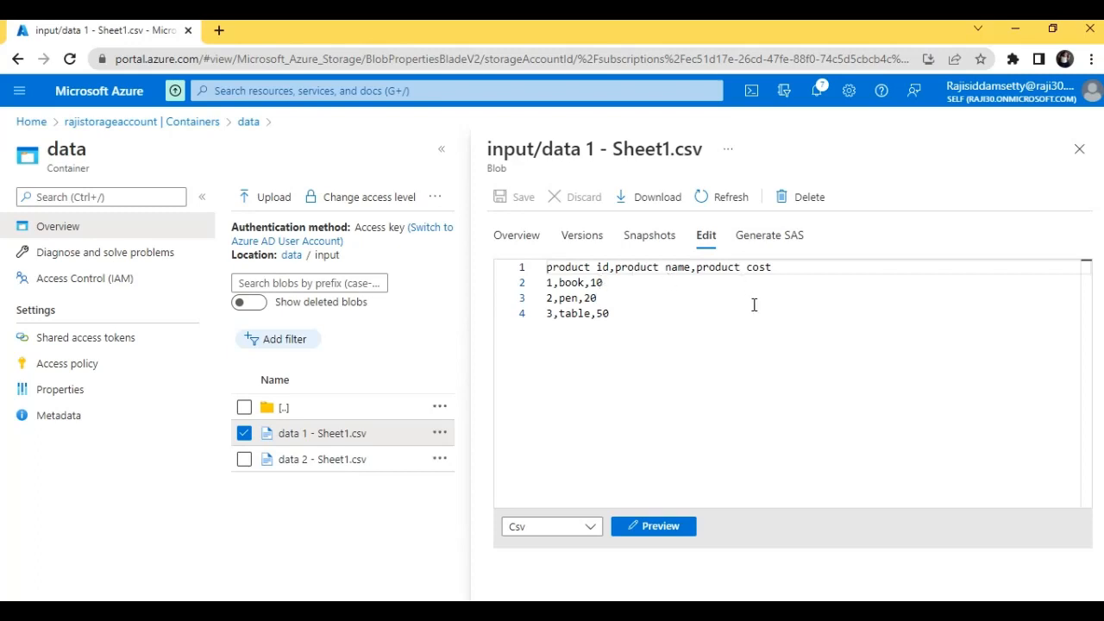
{"action": "left_click", "coordinate": [1078, 149]}
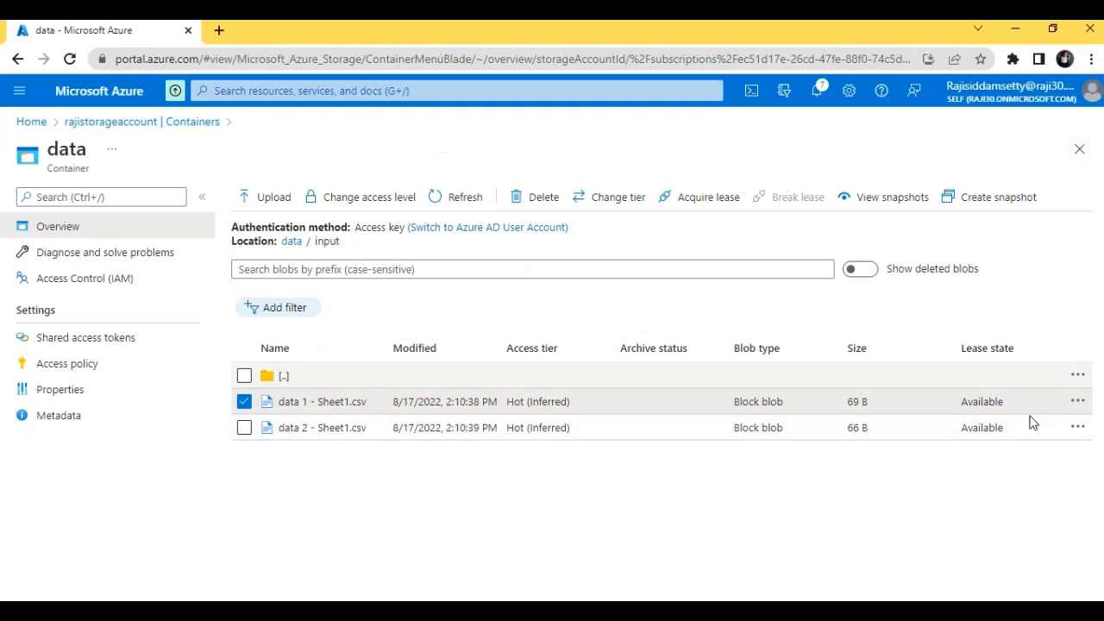
- View the contents of data 2 - Sheet1.csv, close it and return to the data container's root level
{"action": "left_click", "coordinate": [1077, 427]}
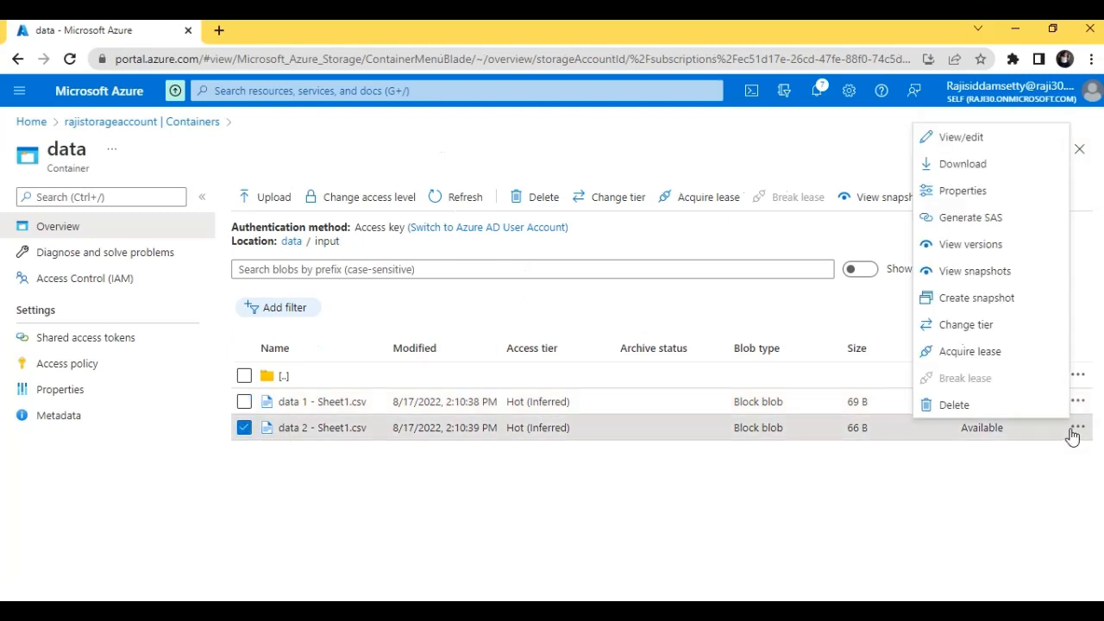
{"action": "left_click", "coordinate": [984, 144]}
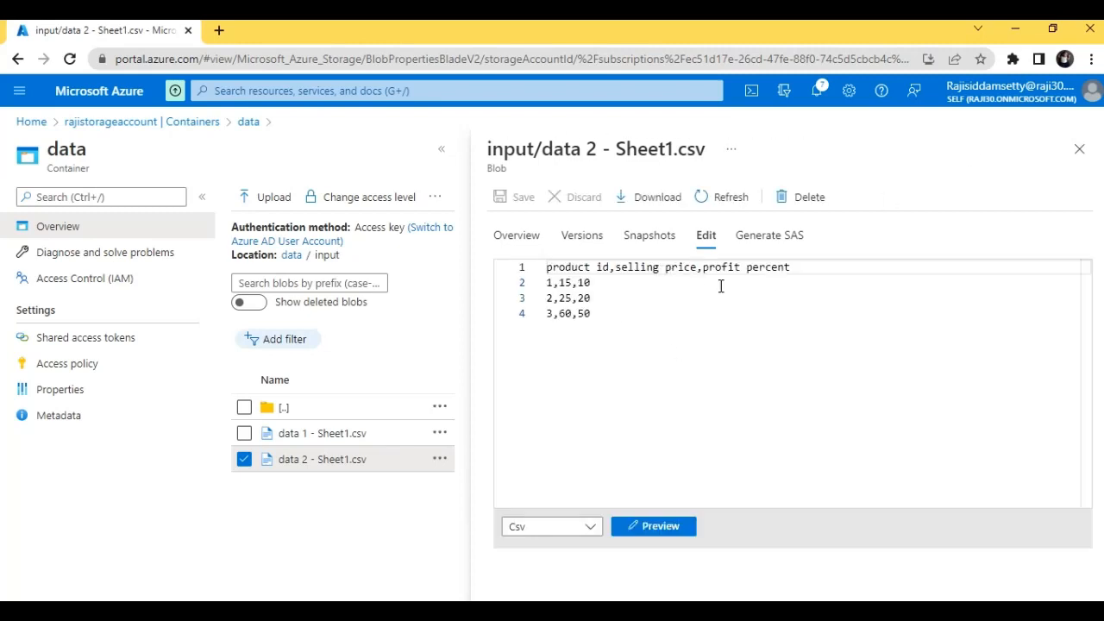
{"action": "left_click", "coordinate": [1079, 150]}
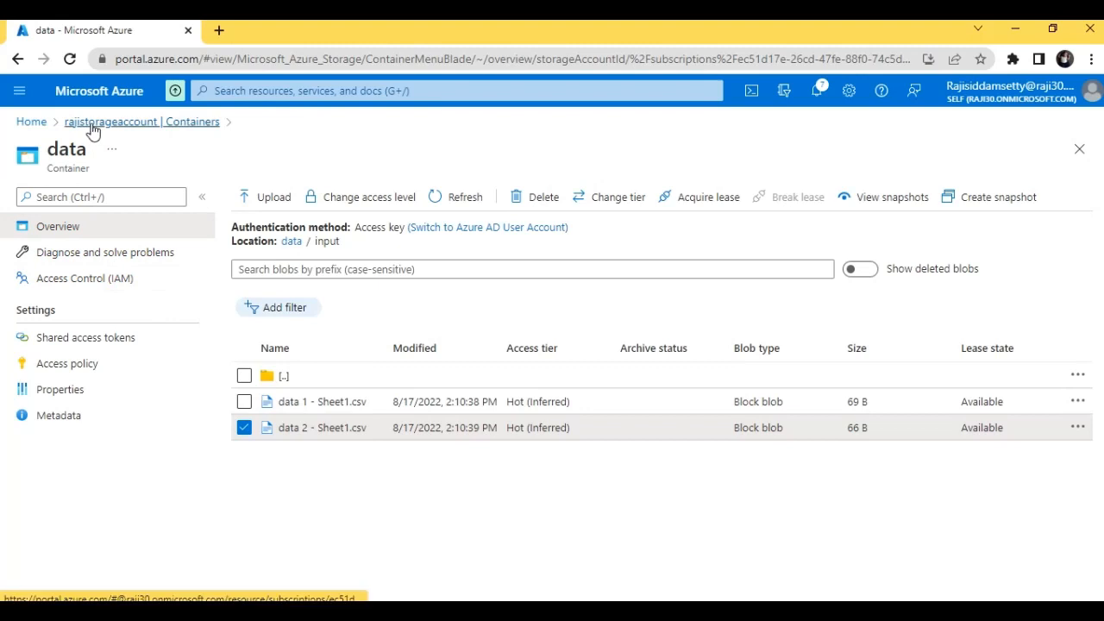
{"action": "left_click", "coordinate": [264, 380]}
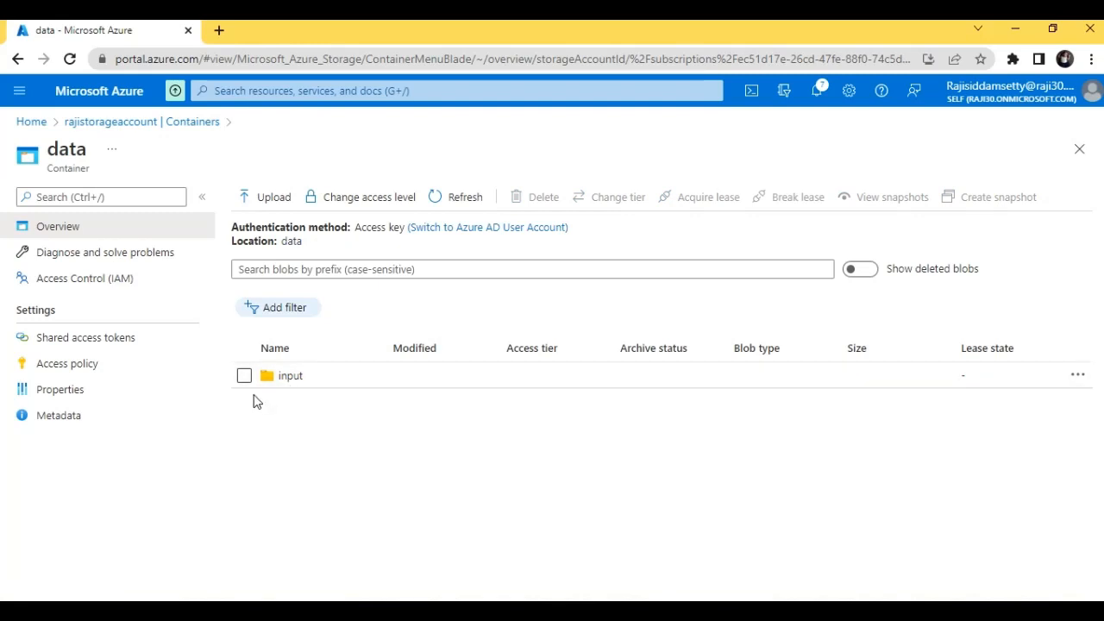
- Open the datafactoryforraji data factory in Azure Data Factory Studio and go to its authoring page
{"action": "left_click", "coordinate": [32, 122]}
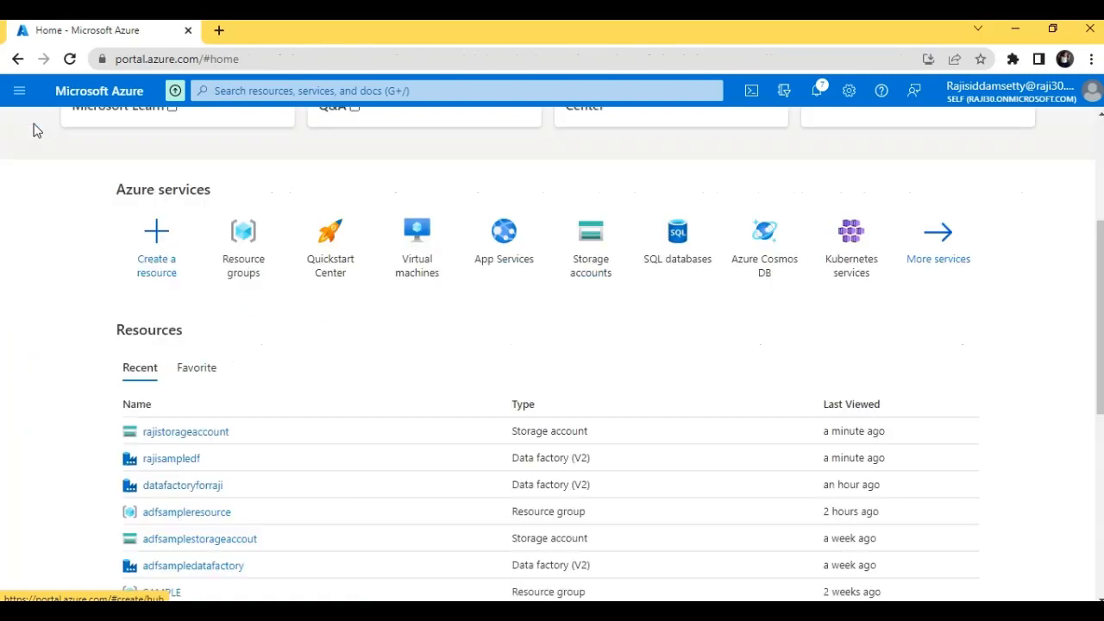
{"action": "left_click", "coordinate": [181, 489]}
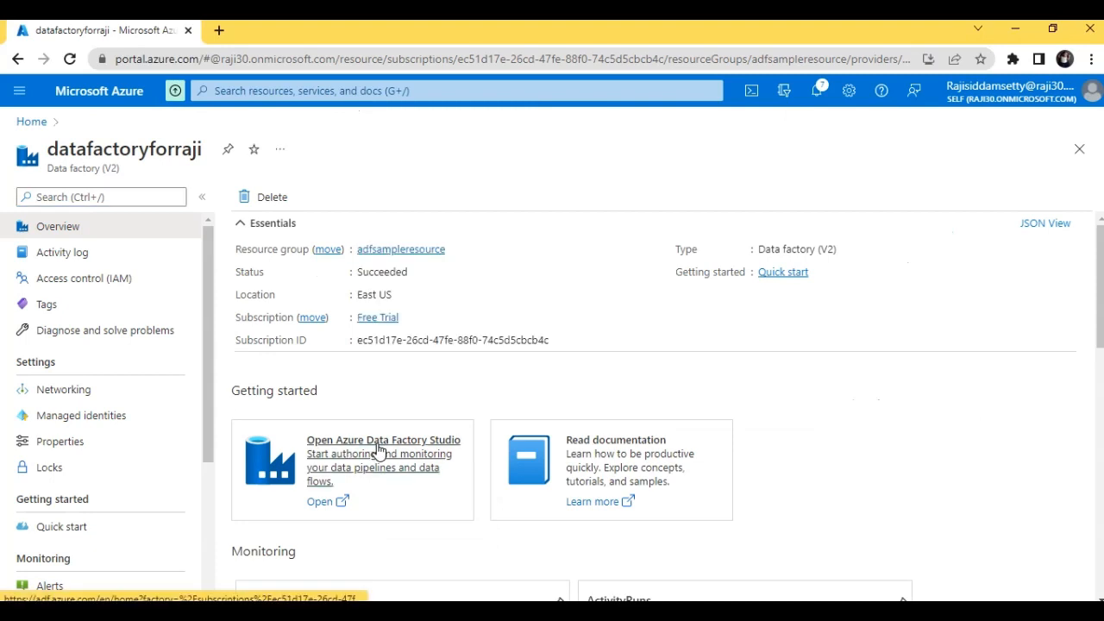
{"action": "left_click", "coordinate": [377, 447]}
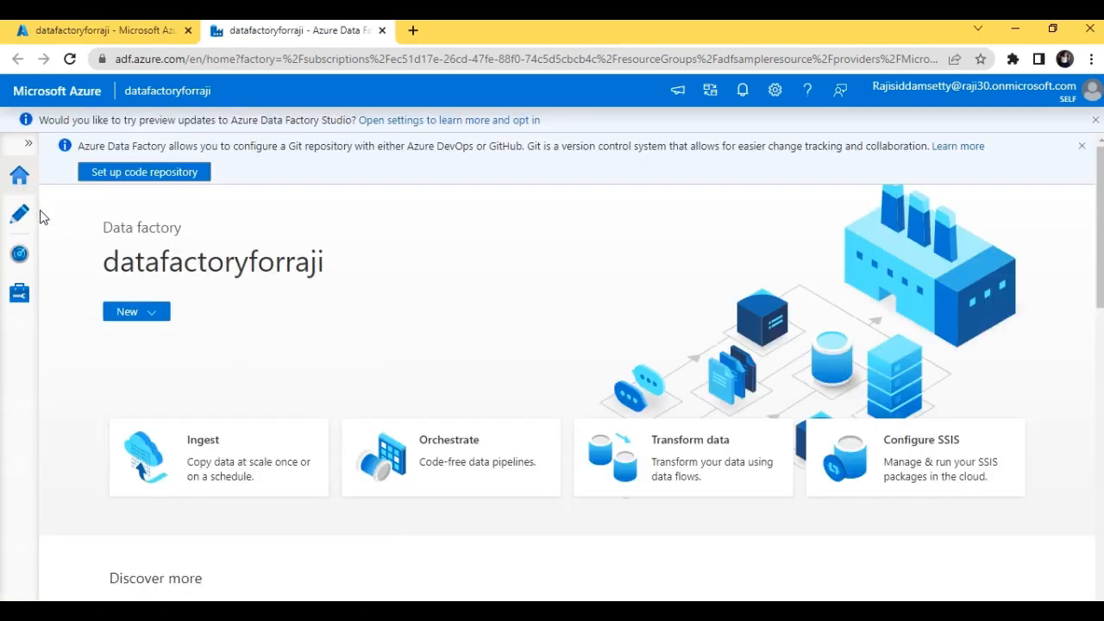
{"action": "left_click", "coordinate": [19, 226]}
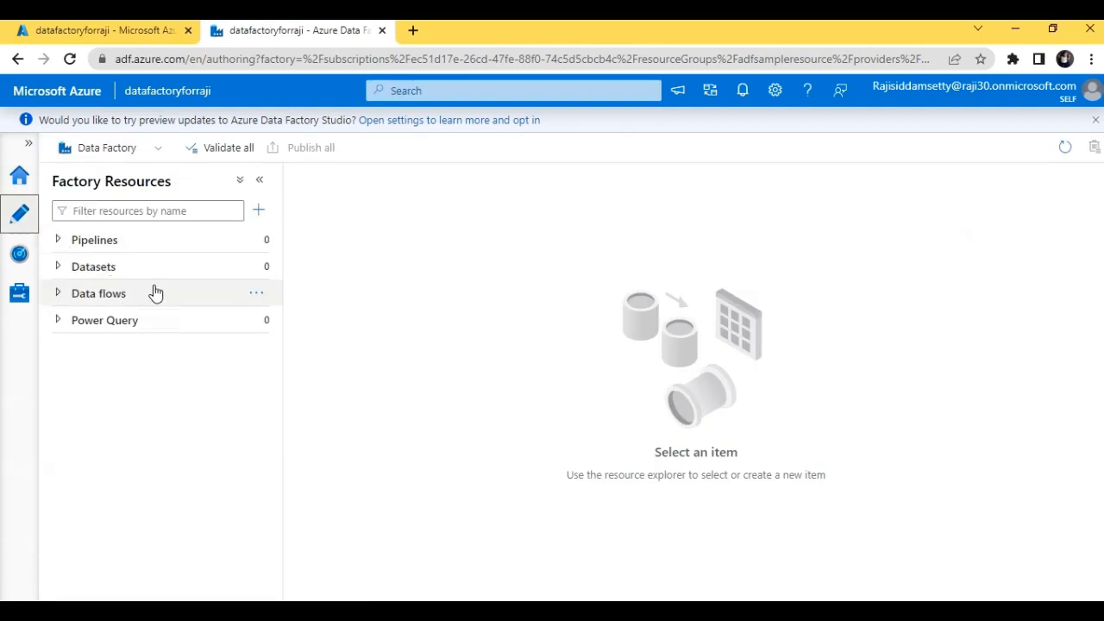
- Start a new dataset with Azure Blob Storage as its data store
{"action": "left_click", "coordinate": [258, 267]}
{"action": "left_click", "coordinate": [279, 294]}
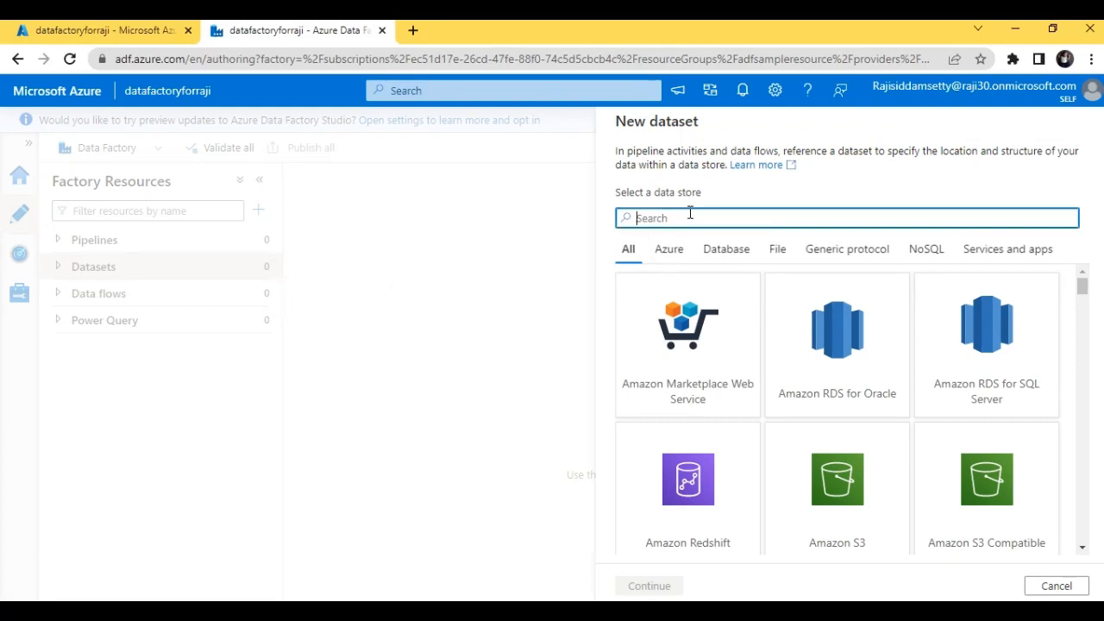
{"action": "type", "text": "blo"}
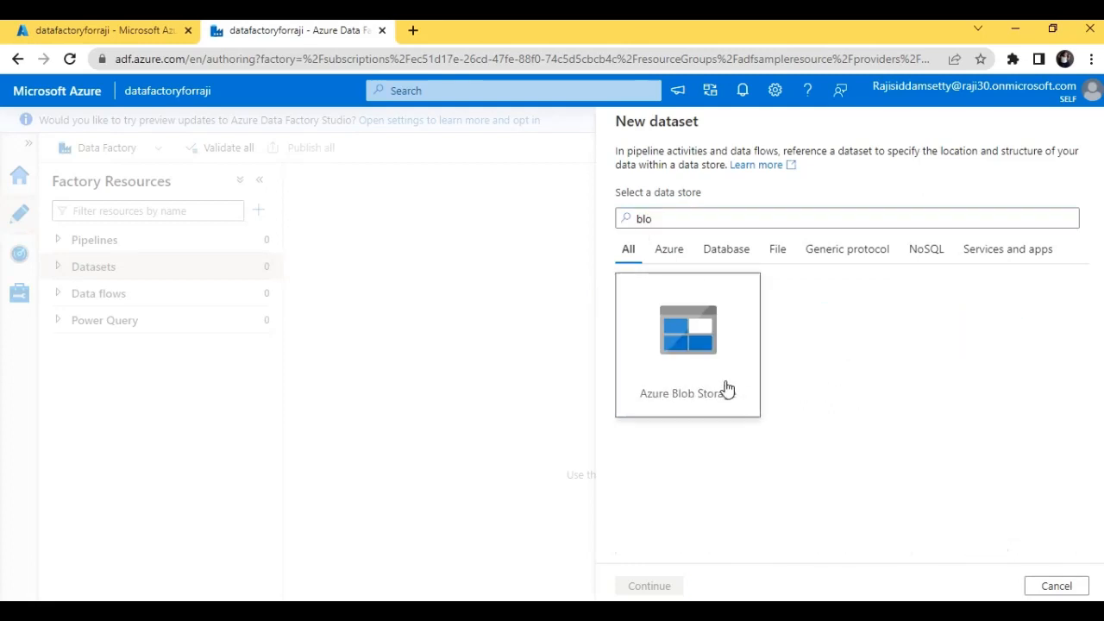
{"action": "left_click", "coordinate": [727, 389]}
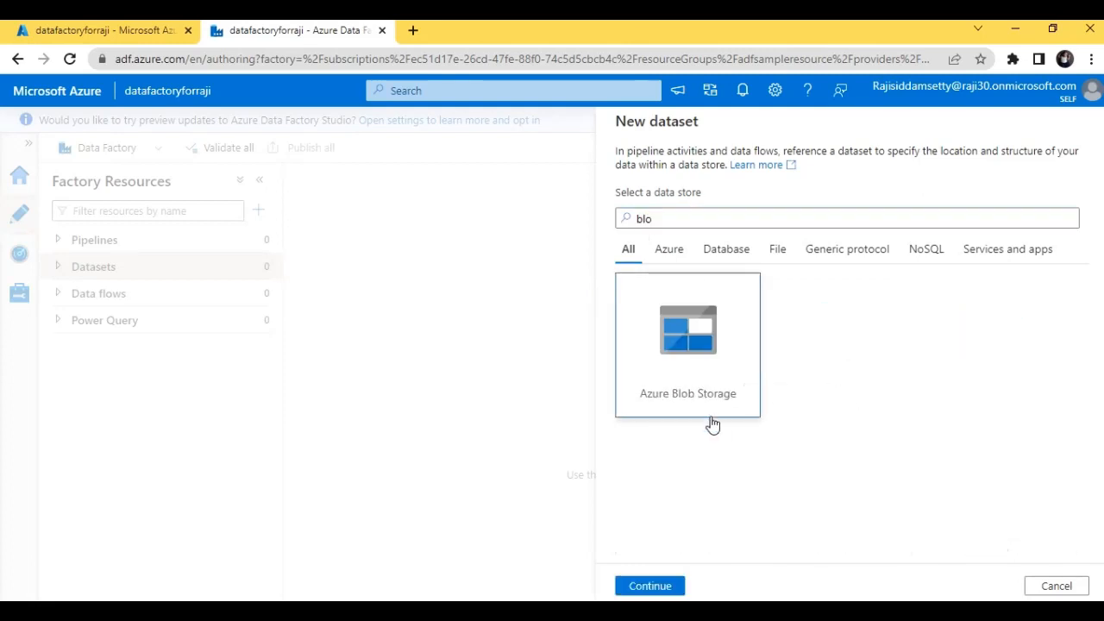
{"action": "left_click", "coordinate": [650, 587]}
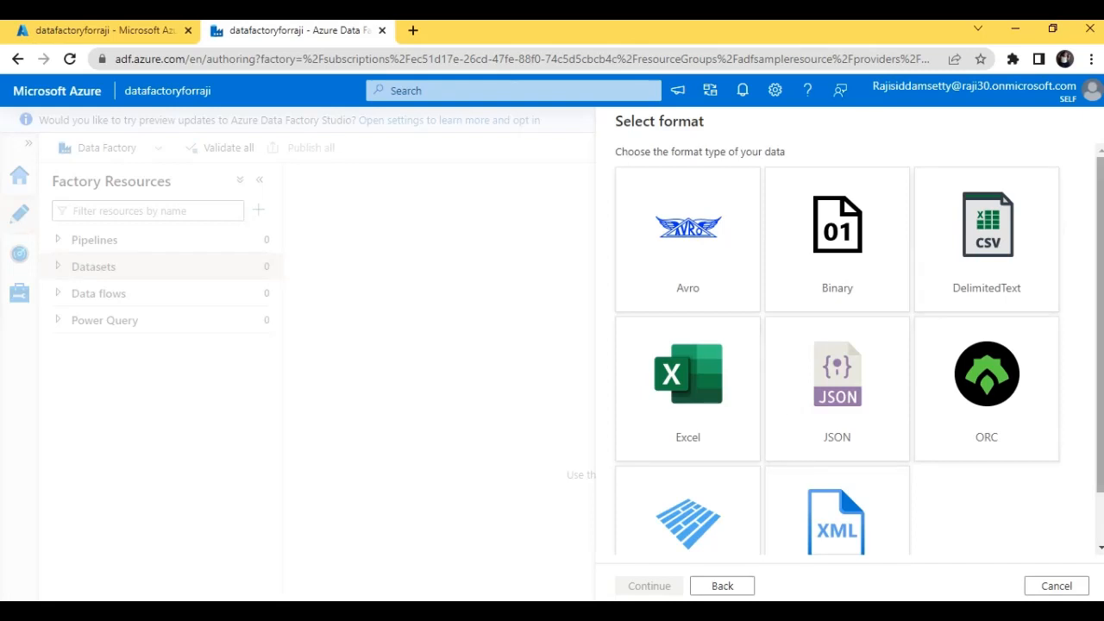
- Choose DelimitedText as the format of the new dataset
{"action": "scroll", "coordinate": [1014, 282], "scroll_direction": "down", "scroll_amount": 1}
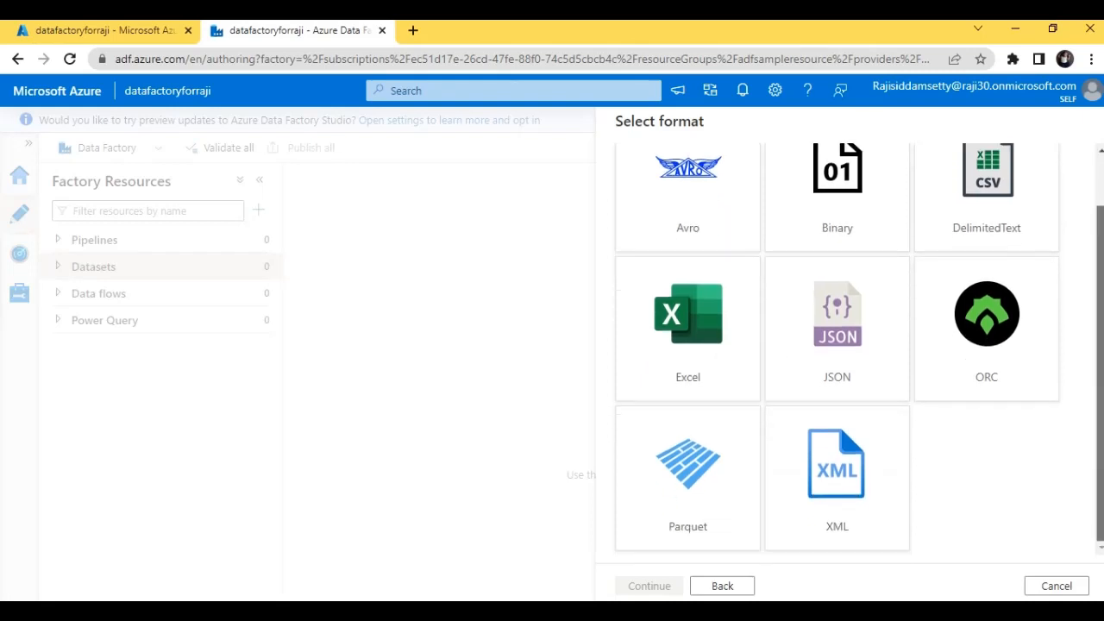
{"action": "scroll", "coordinate": [859, 349], "scroll_direction": "up", "scroll_amount": 1}
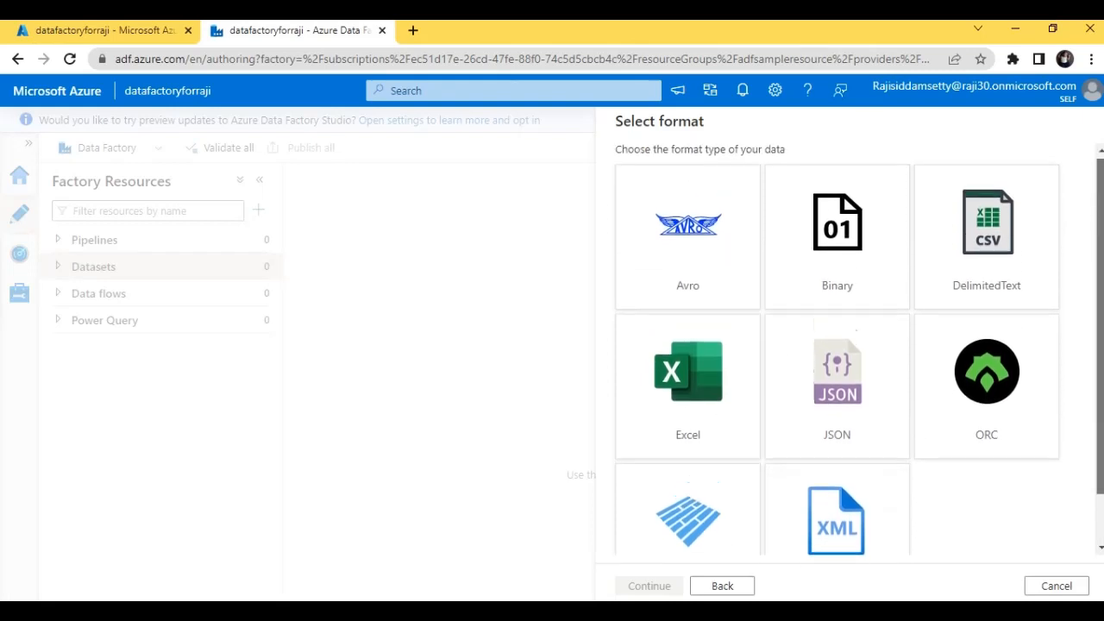
{"action": "left_click", "coordinate": [978, 266]}
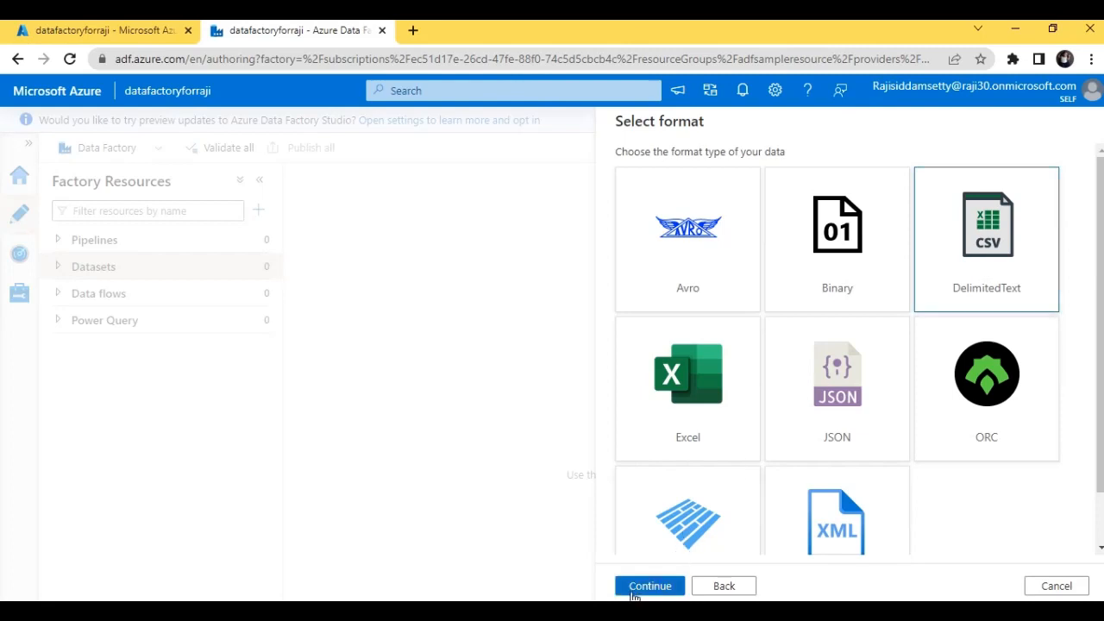
{"action": "left_click", "coordinate": [646, 586]}
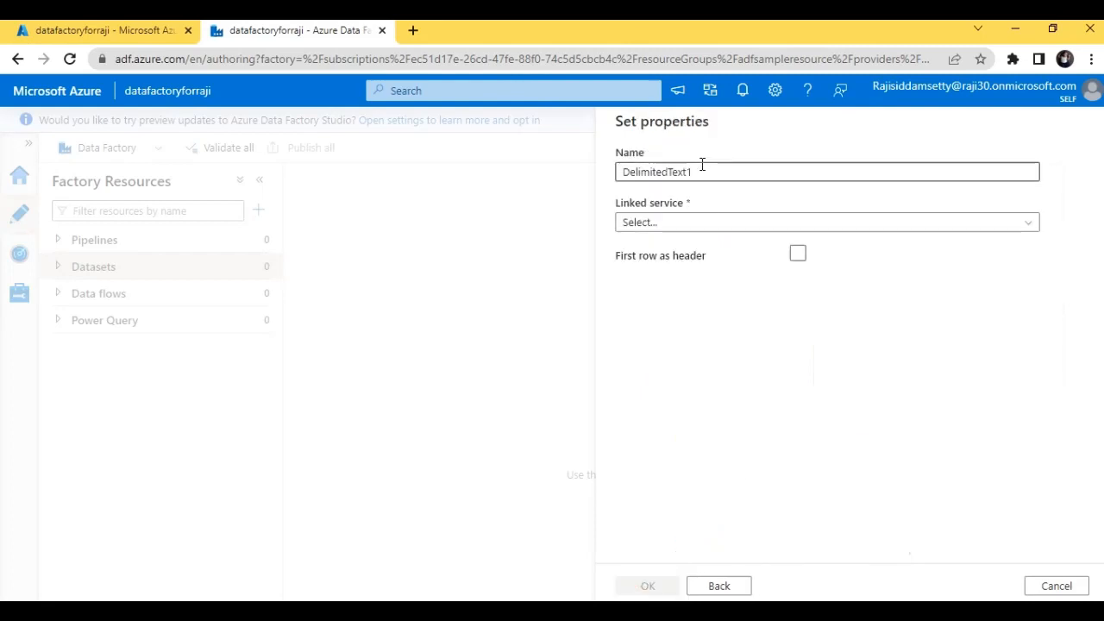
- Name the new dataset data1
{"action": "left_click_drag", "start_coordinate": [702, 169], "coordinate": [622, 171]}
{"action": "key", "text": "BackSpace"}
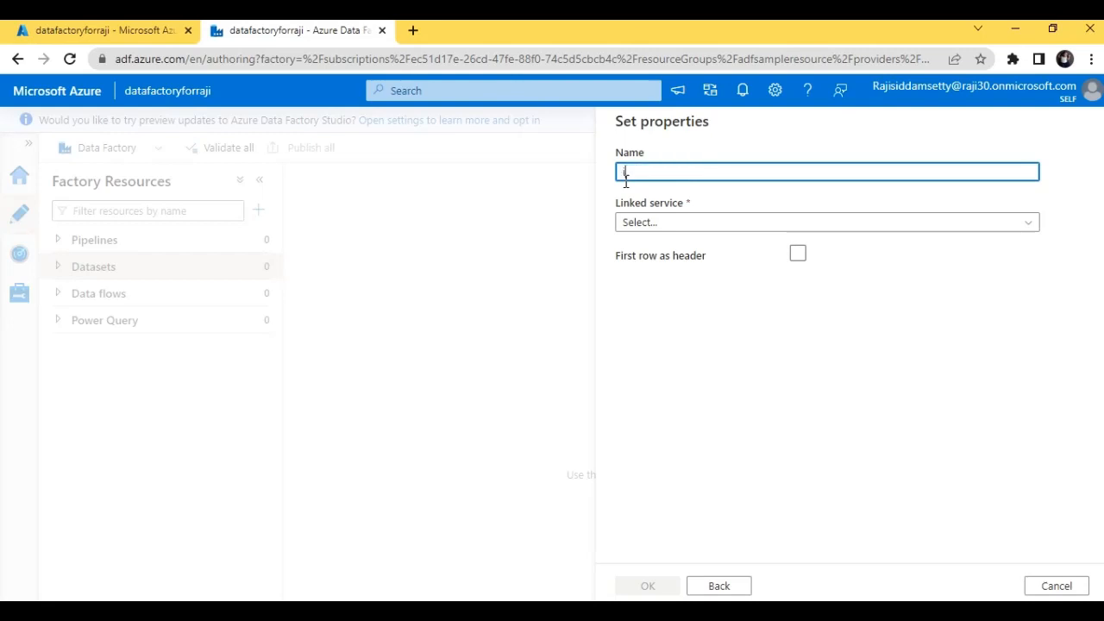
{"action": "type", "text": "dat"}
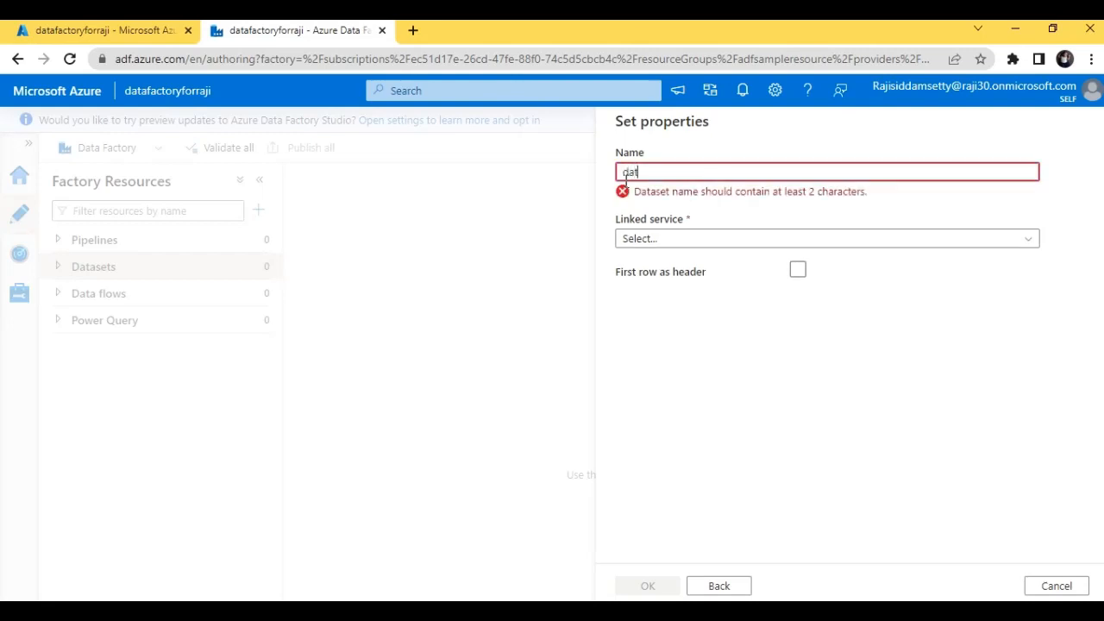
{"action": "type", "text": "a1"}
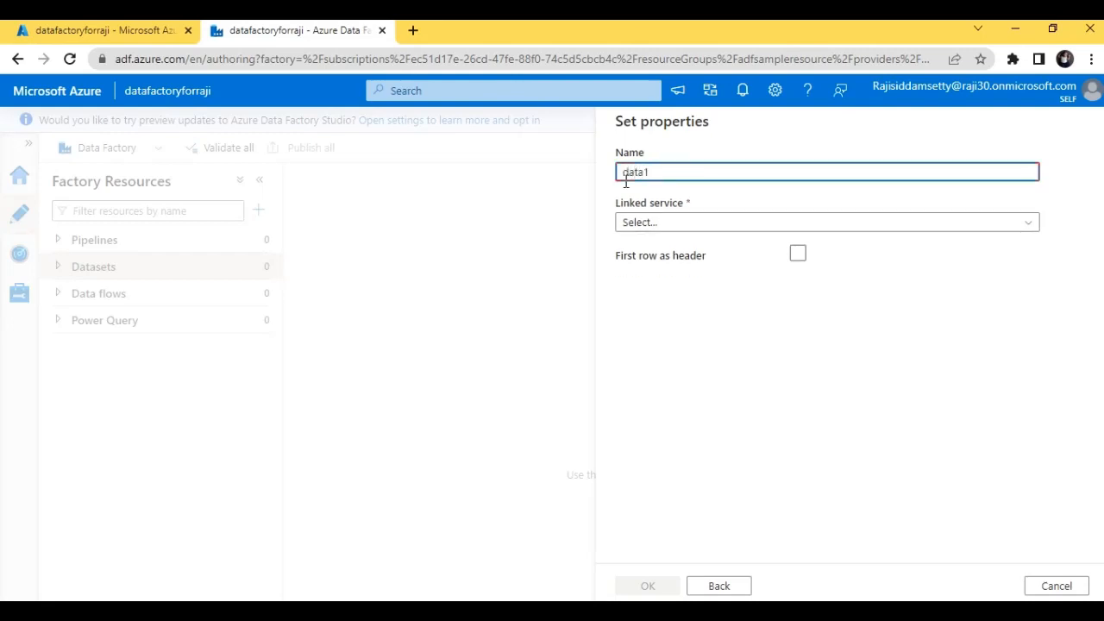
- Start a new Azure Blob Storage linked service for the dataset and name it samplelinkedservice
{"action": "left_click", "coordinate": [671, 226]}
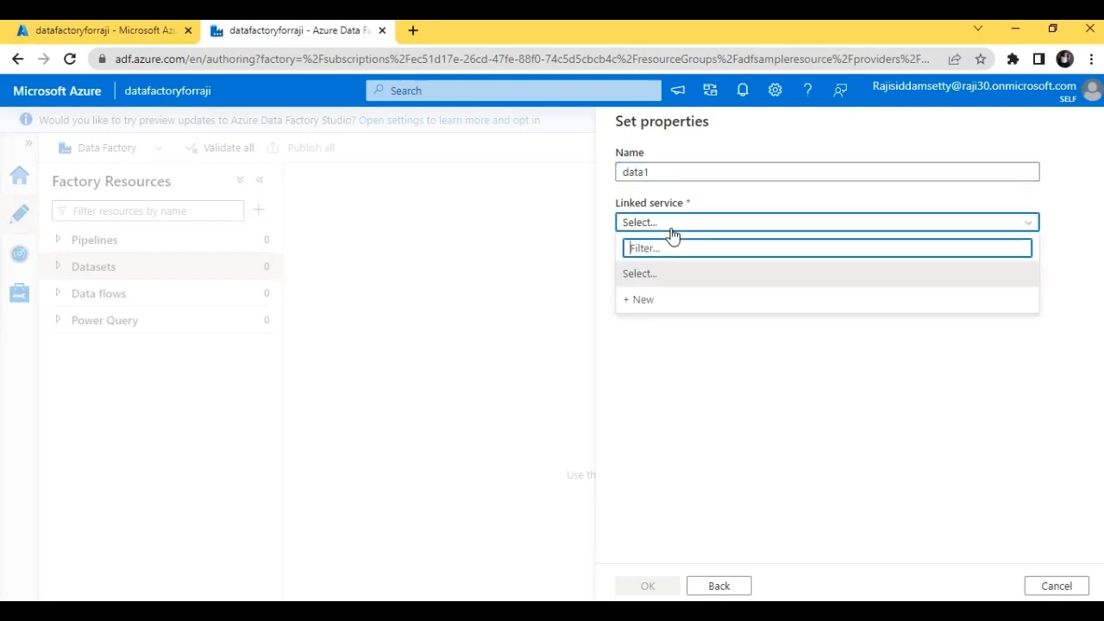
{"action": "left_click", "coordinate": [643, 300]}
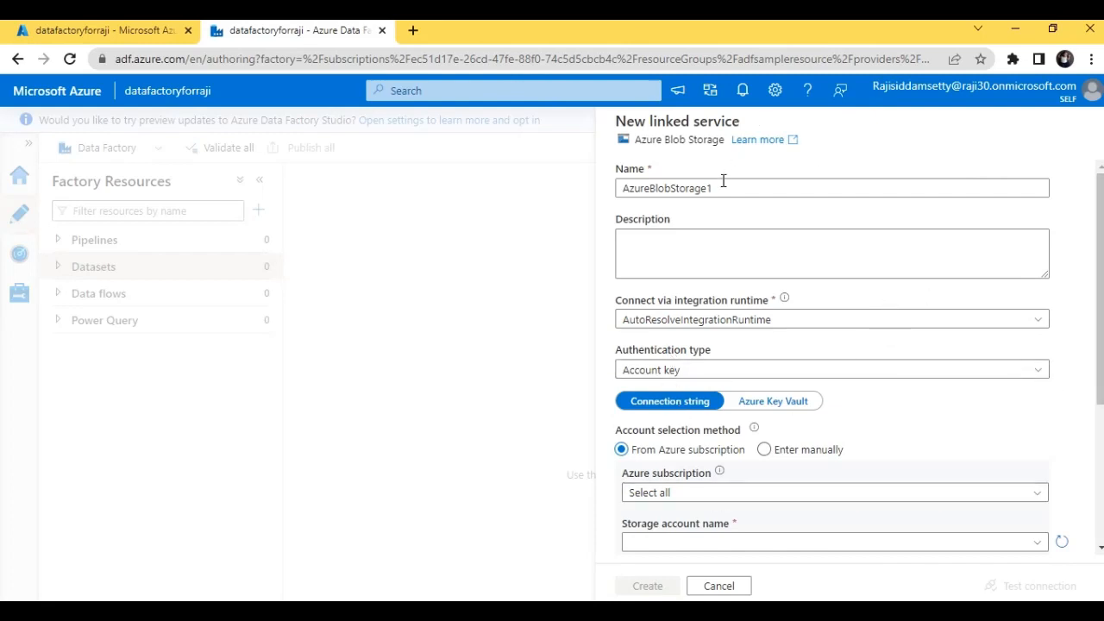
{"action": "left_click_drag", "start_coordinate": [722, 187], "coordinate": [466, 216]}
{"action": "key", "text": "BackSpace"}
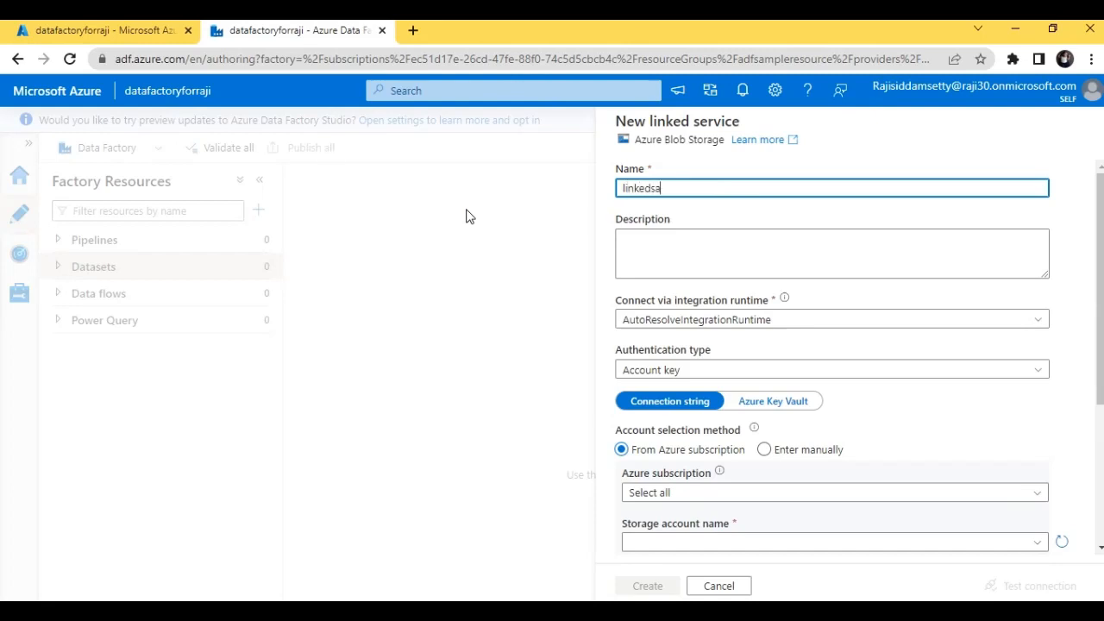
{"action": "key", "text": "BackSpace"}
{"action": "key", "text": "BackSpace"}
{"action": "key", "text": "BackSpace"}
{"action": "key", "text": "BackSpace"}
{"action": "key", "text": "BackSpace"}
{"action": "key", "text": "BackSpace"}
{"action": "type", "text": "samplel"}
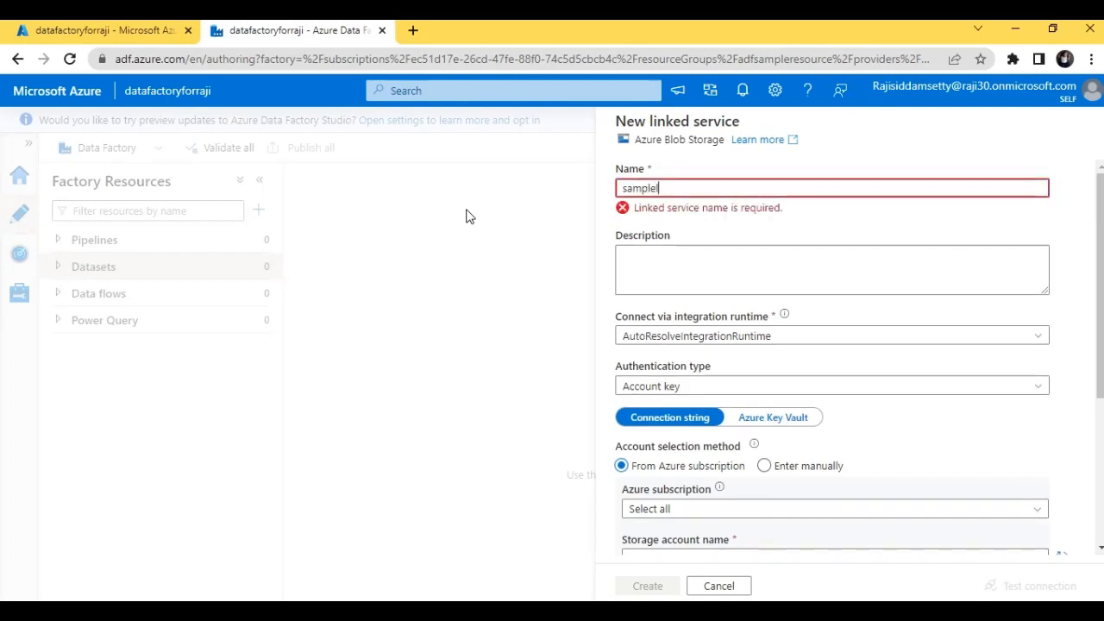
{"action": "type", "text": "inkedservice"}
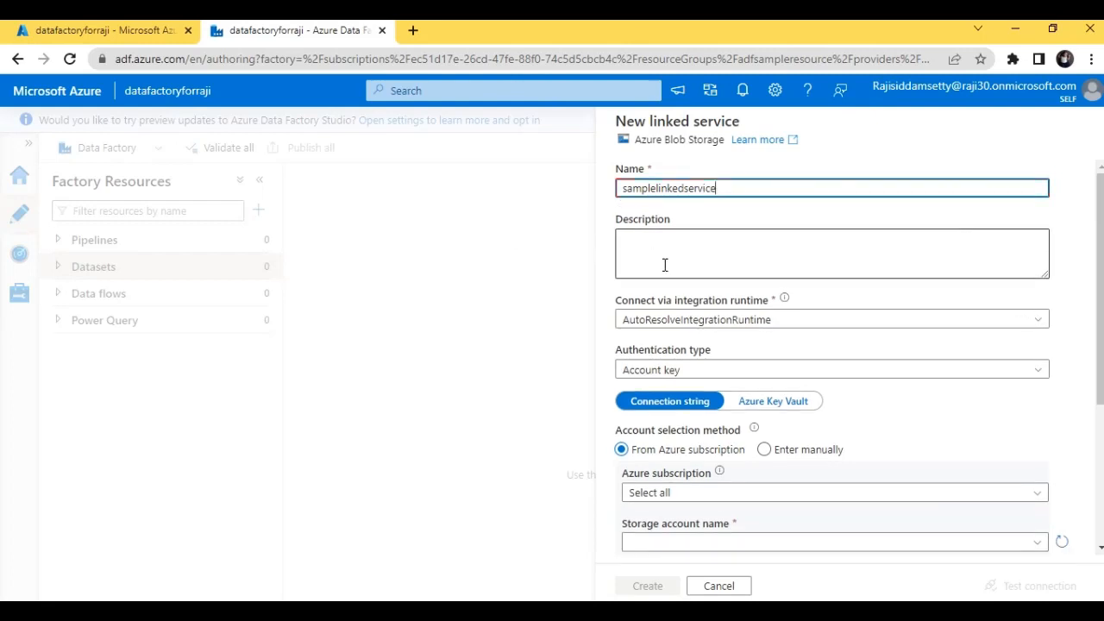
- Point the linked service to the rajistorageaccount storage account in the Free Trial subscription, keeping Account key authentication
{"action": "left_click", "coordinate": [886, 374]}
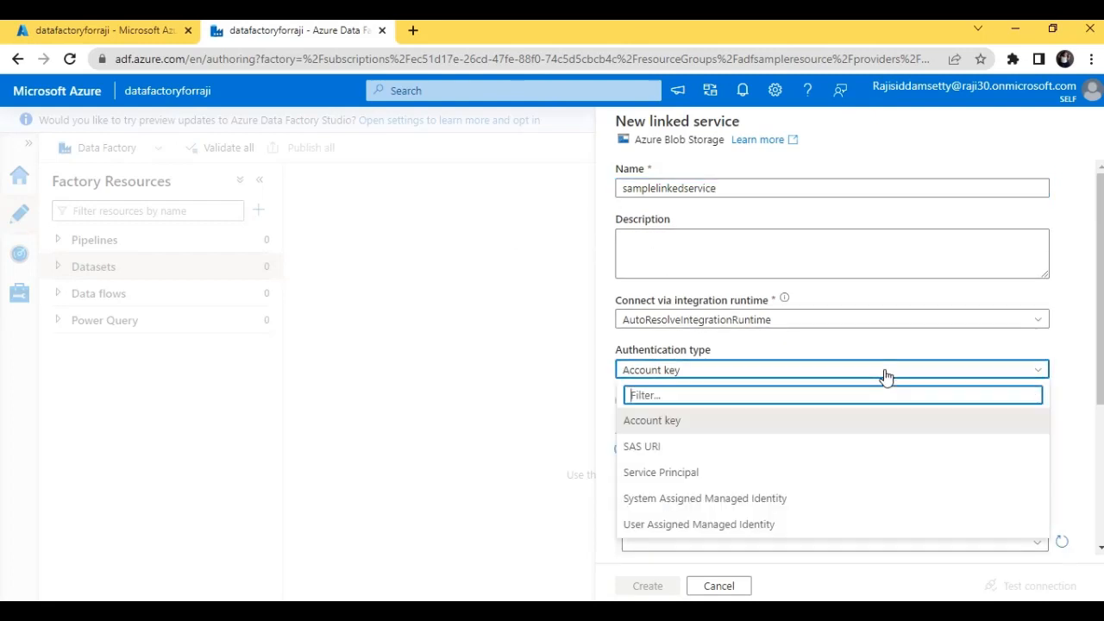
{"action": "left_click", "coordinate": [457, 437]}
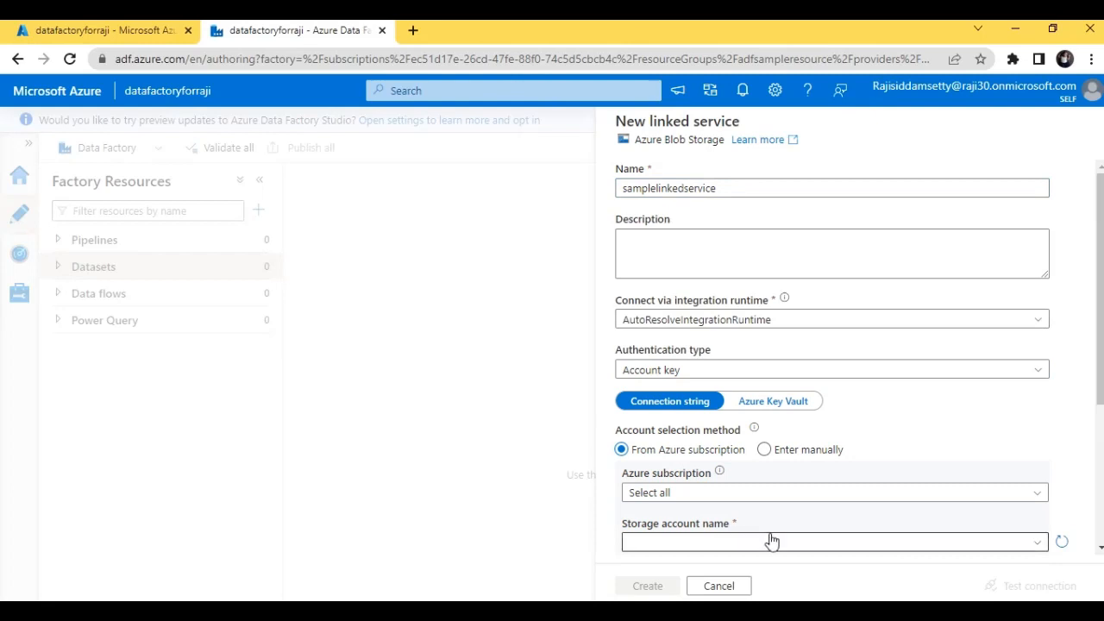
{"action": "left_click", "coordinate": [988, 500]}
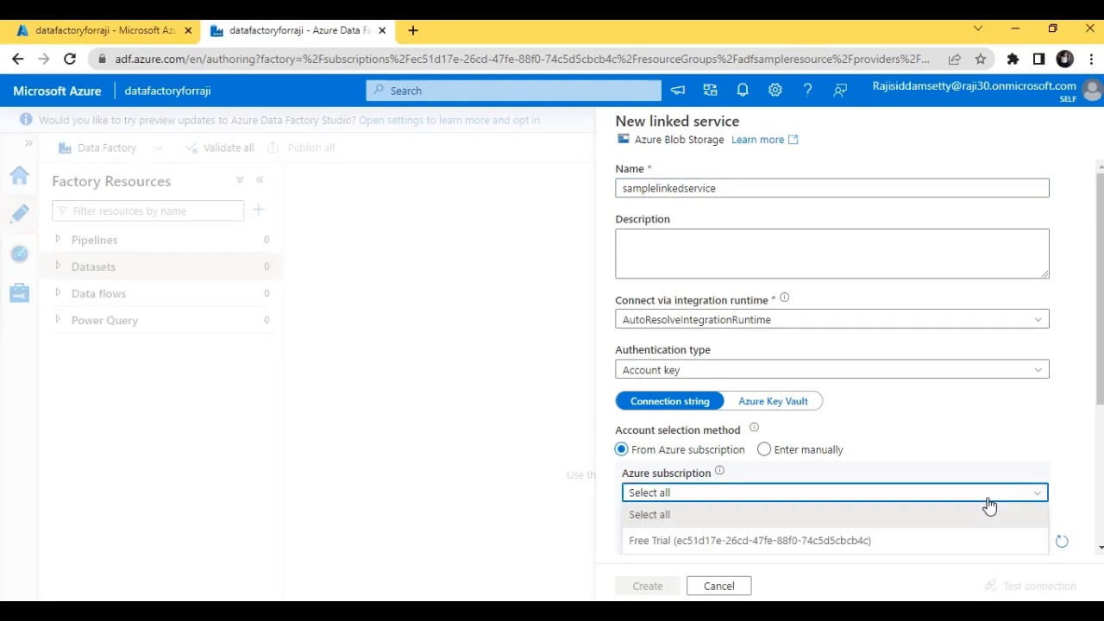
{"action": "left_click", "coordinate": [984, 541]}
{"action": "scroll", "coordinate": [980, 547], "scroll_direction": "down", "scroll_amount": 2}
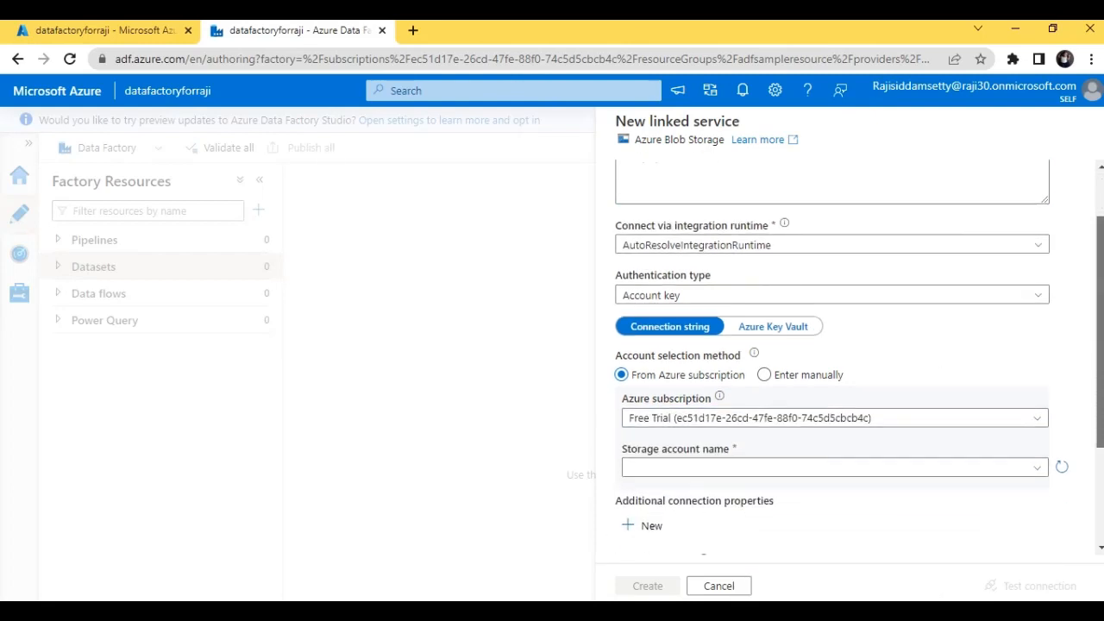
{"action": "left_click", "coordinate": [929, 362]}
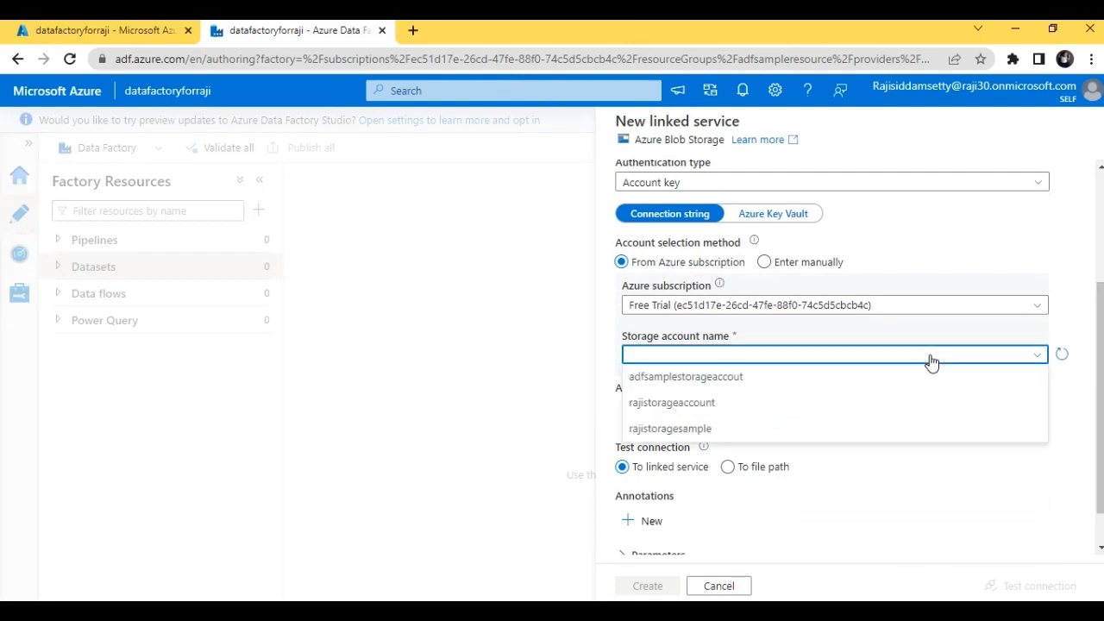
{"action": "left_click", "coordinate": [909, 403]}
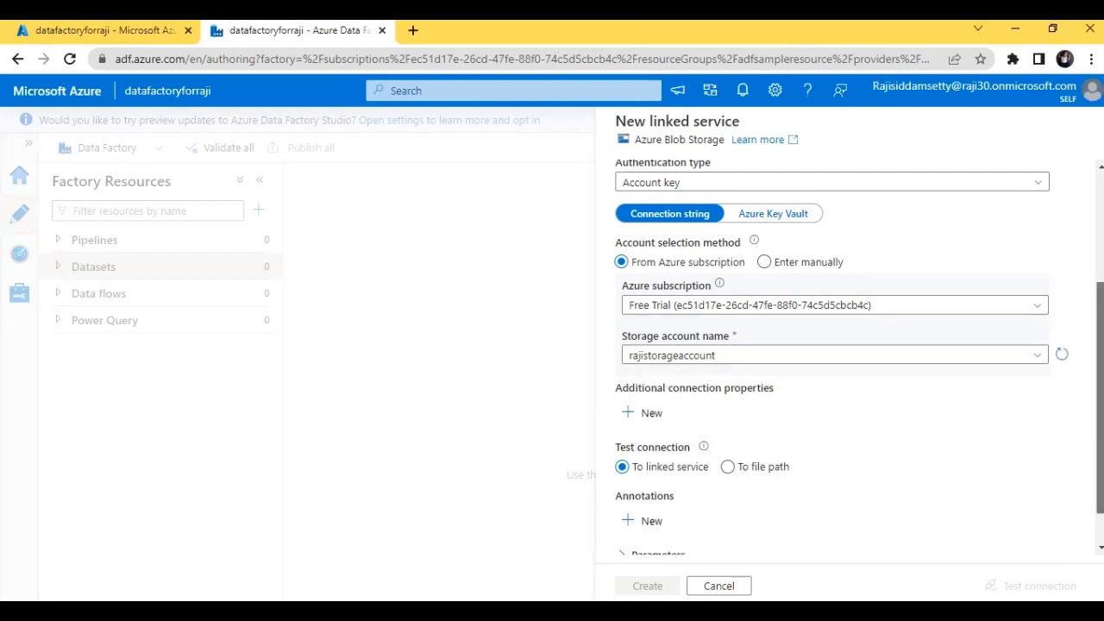
- Select AutoResolveIntegrationRuntime as the integration runtime and create the linked service
{"action": "scroll", "coordinate": [747, 534], "scroll_direction": "down", "scroll_amount": 1}
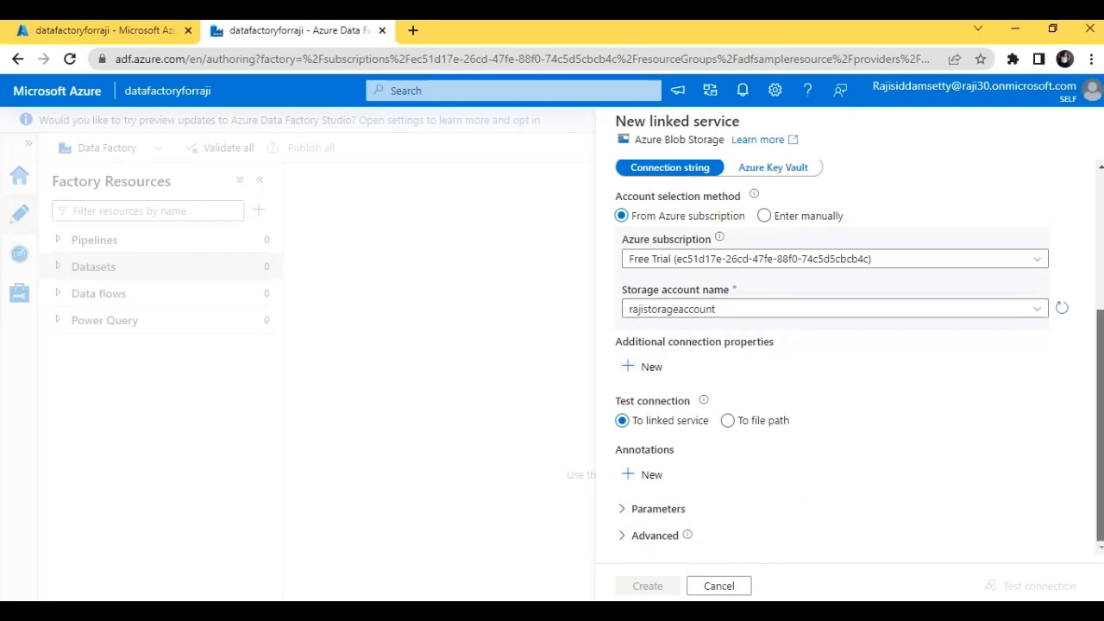
{"action": "scroll", "coordinate": [1096, 464], "scroll_direction": "up", "scroll_amount": 3}
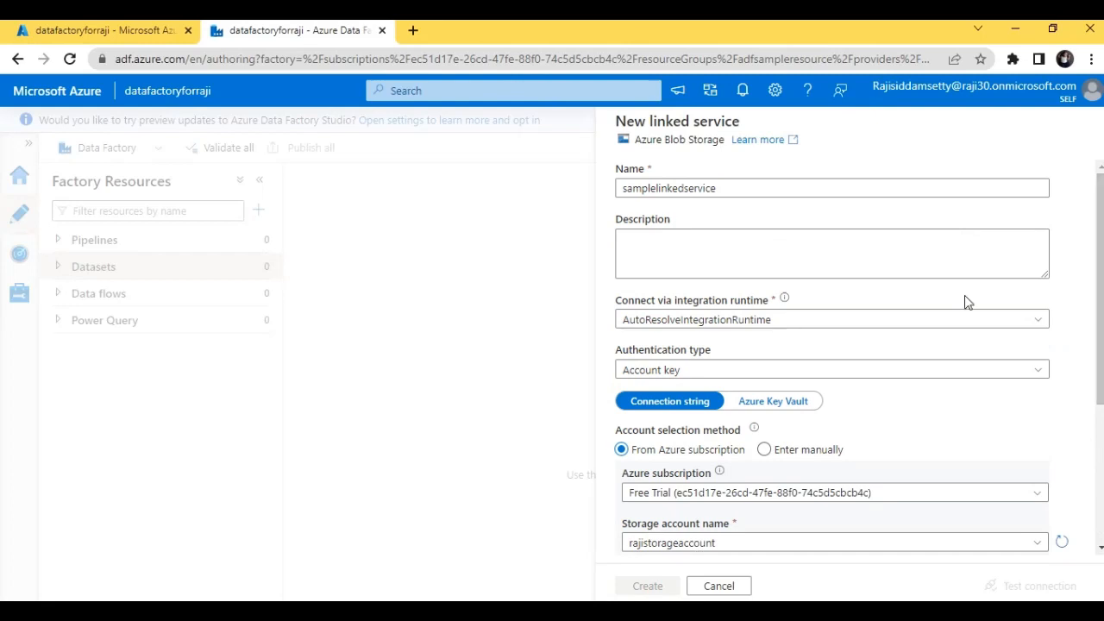
{"action": "left_click", "coordinate": [934, 319]}
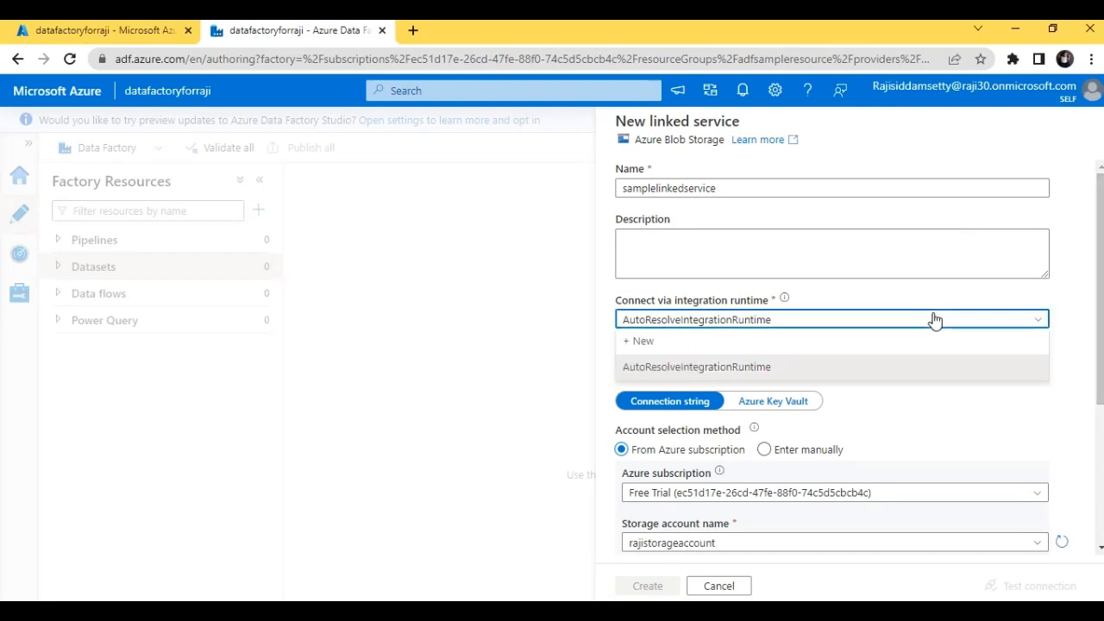
{"action": "left_click", "coordinate": [903, 369]}
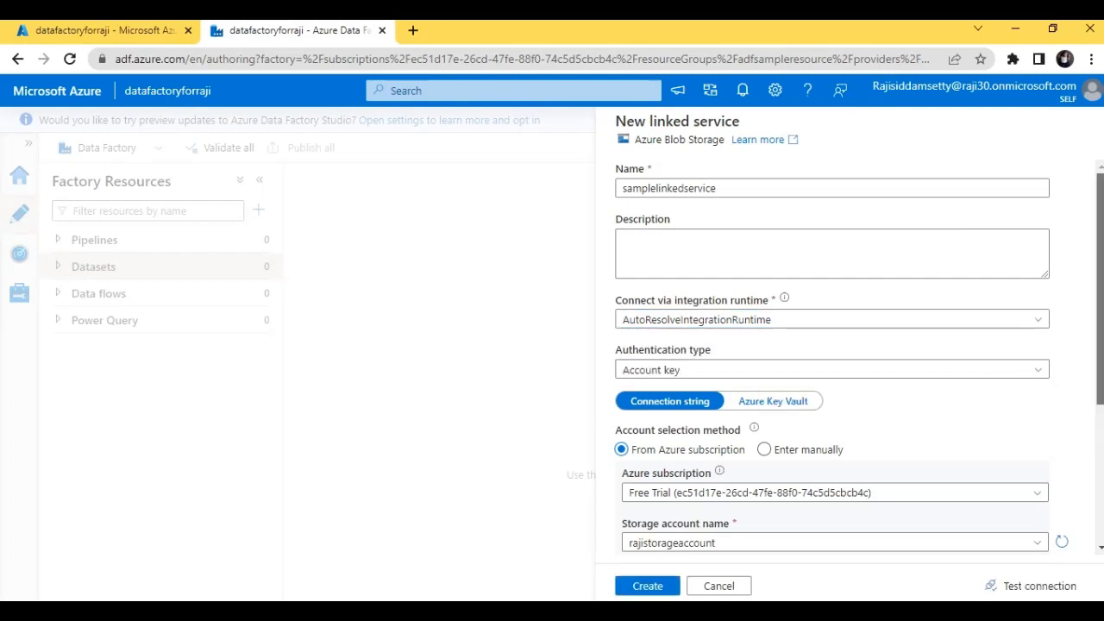
{"action": "scroll", "coordinate": [832, 363], "scroll_direction": "down", "scroll_amount": 2}
{"action": "scroll", "coordinate": [833, 362], "scroll_direction": "down", "scroll_amount": 1}
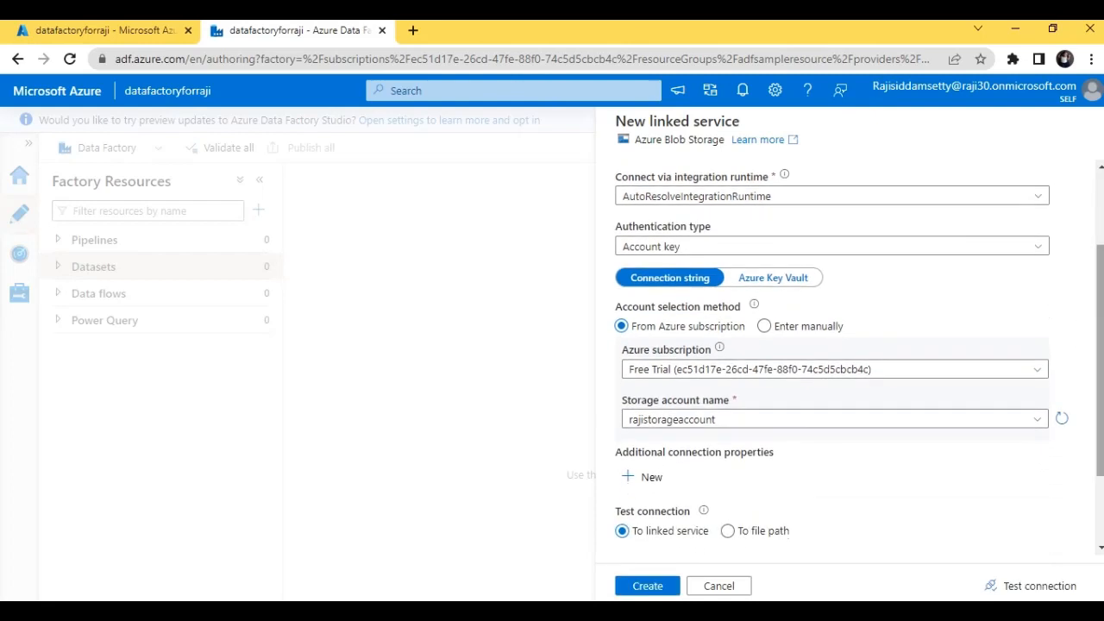
{"action": "left_click", "coordinate": [647, 585]}
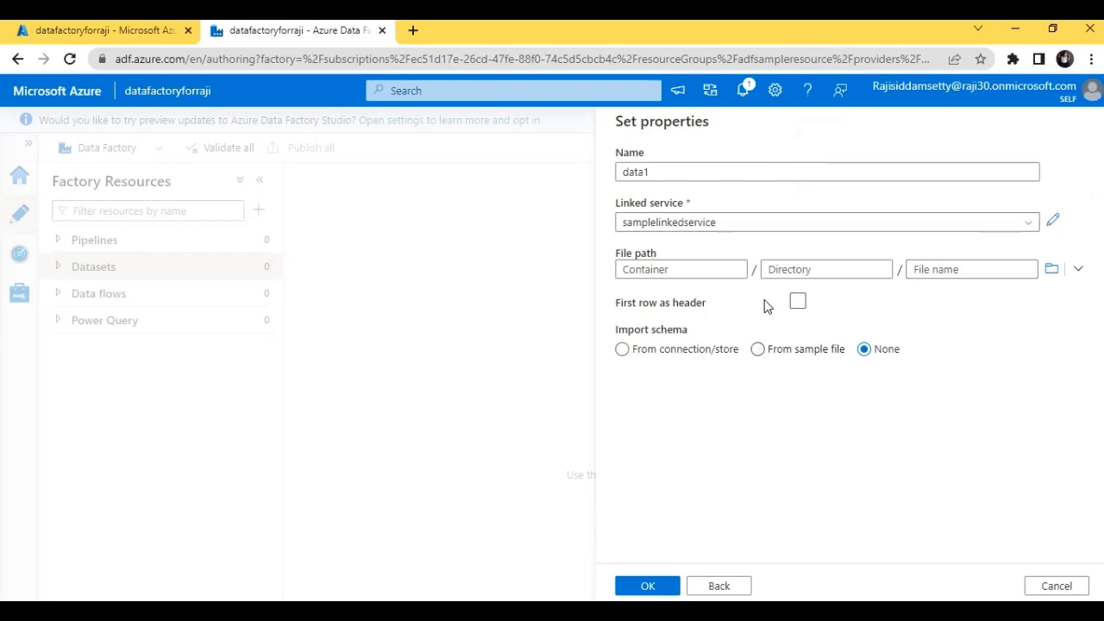
- Set the dataset's file path to data 1 - Sheet1.csv in the input folder of the data container
{"action": "left_click", "coordinate": [1054, 274]}
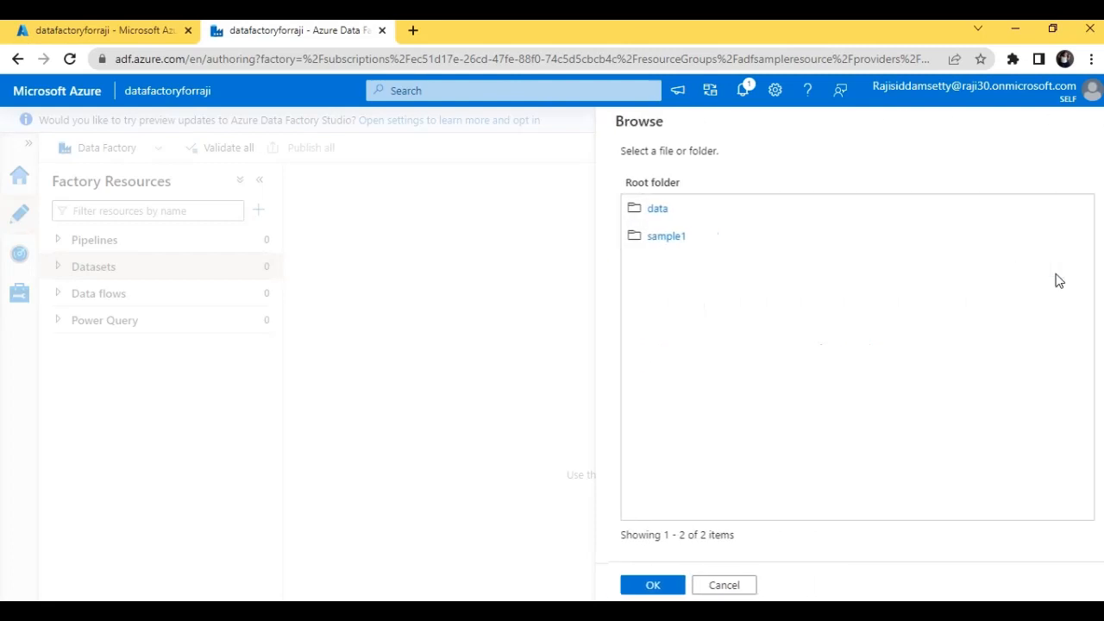
{"action": "left_click", "coordinate": [654, 209]}
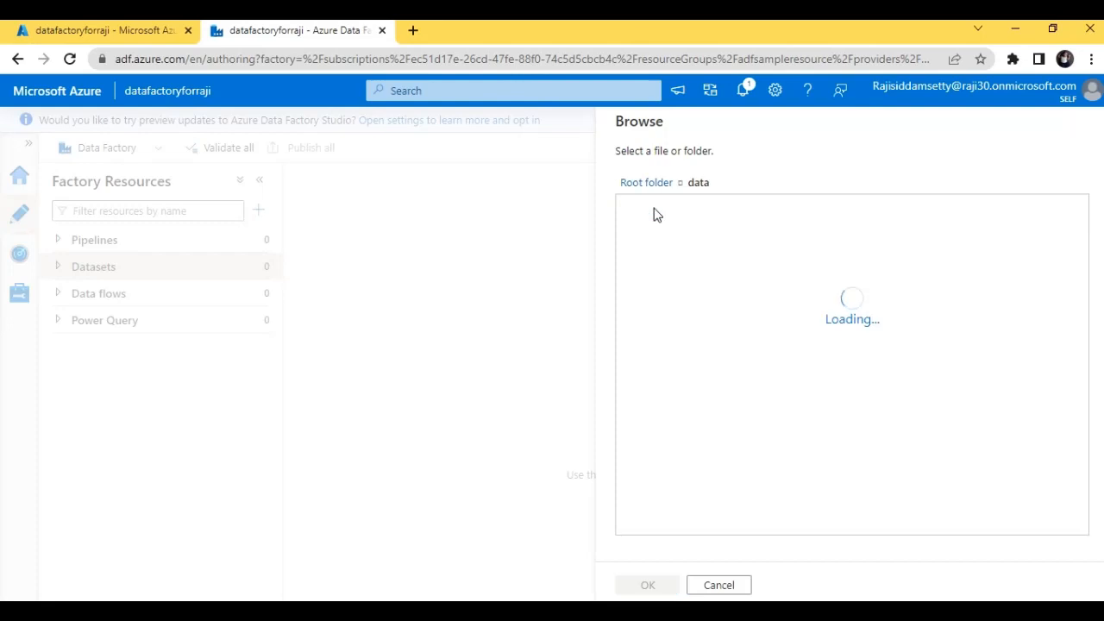
{"action": "left_click", "coordinate": [653, 210]}
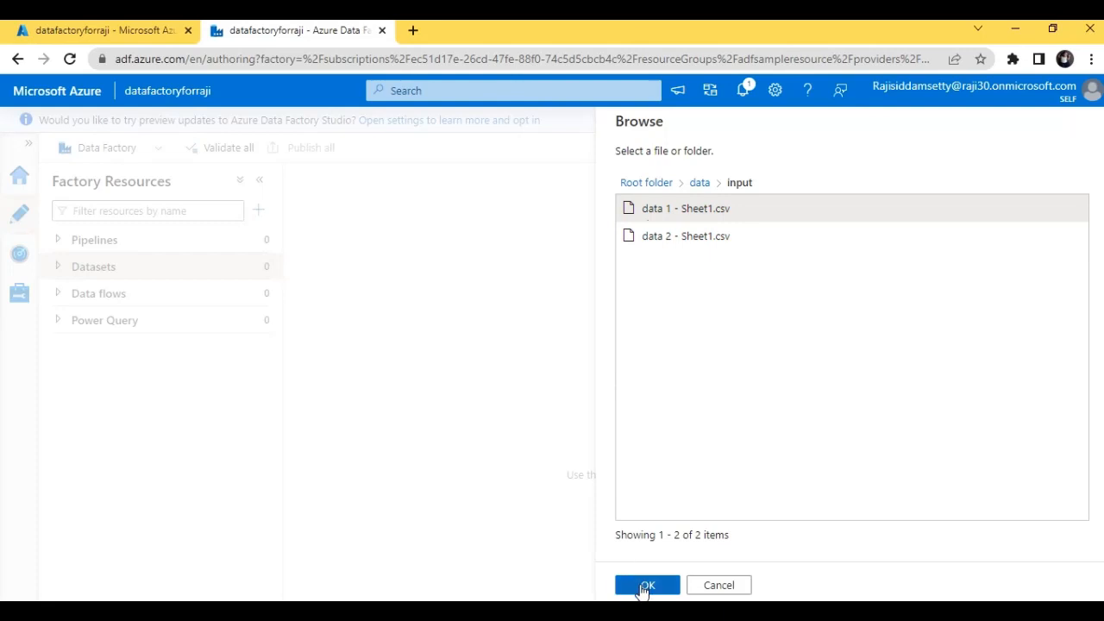
{"action": "left_click", "coordinate": [645, 586]}
- Finish creating the data1 dataset, choosing None for the schema import
{"action": "left_click", "coordinate": [645, 586]}
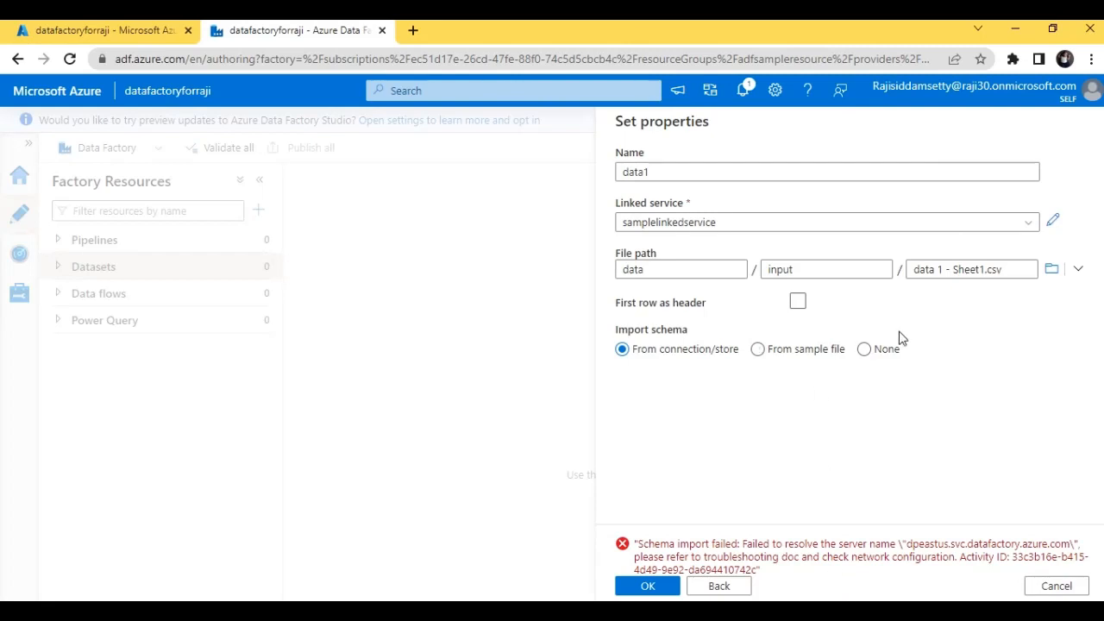
{"action": "left_click", "coordinate": [659, 588]}
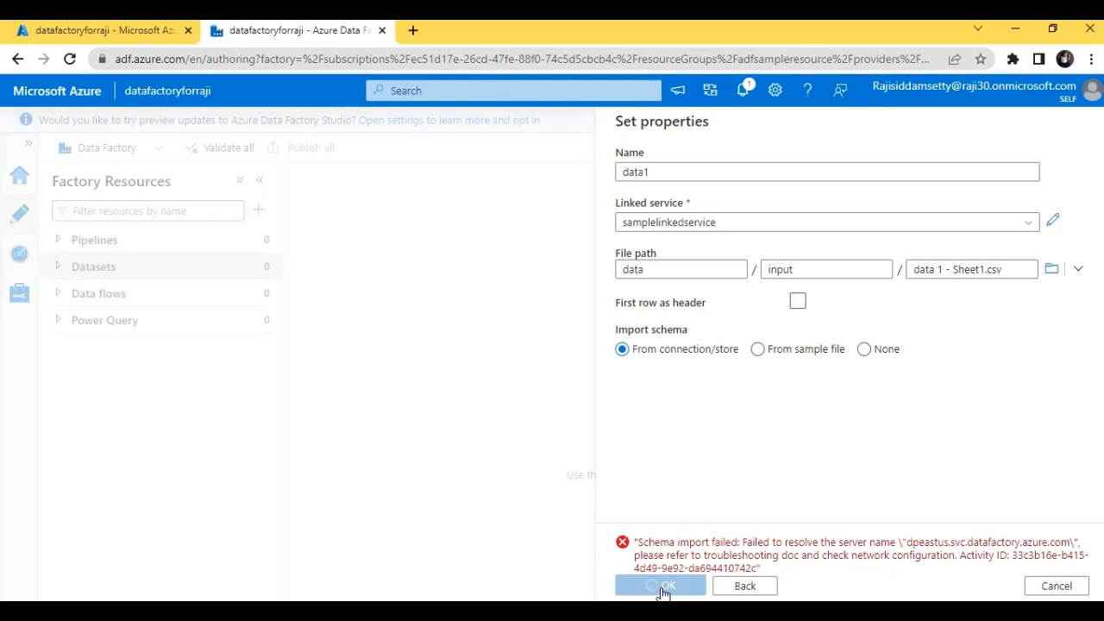
{"action": "left_click", "coordinate": [758, 351]}
{"action": "left_click", "coordinate": [863, 350]}
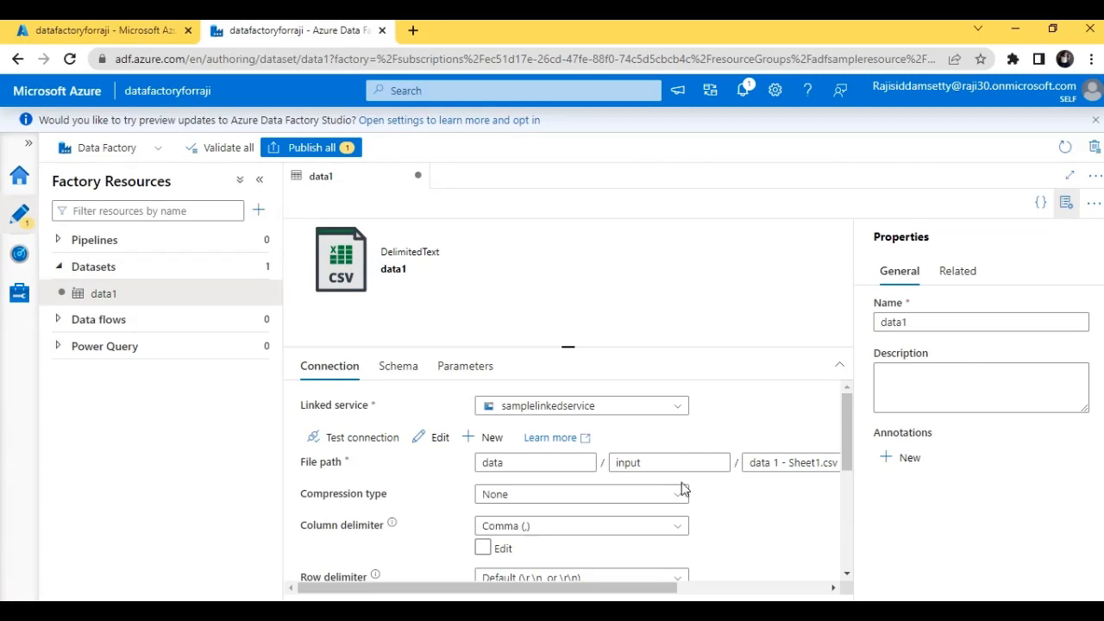
- Start a second dataset on Azure Blob Storage with the DelimitedText format
{"action": "left_click_drag", "start_coordinate": [850, 459], "coordinate": [844, 388]}
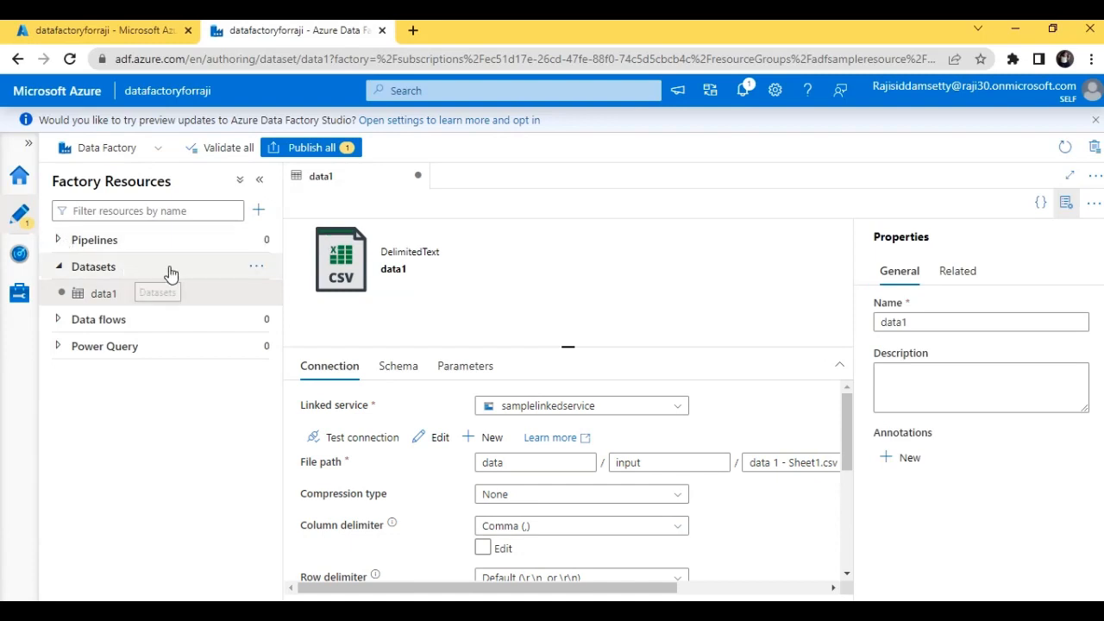
{"action": "left_click", "coordinate": [256, 269]}
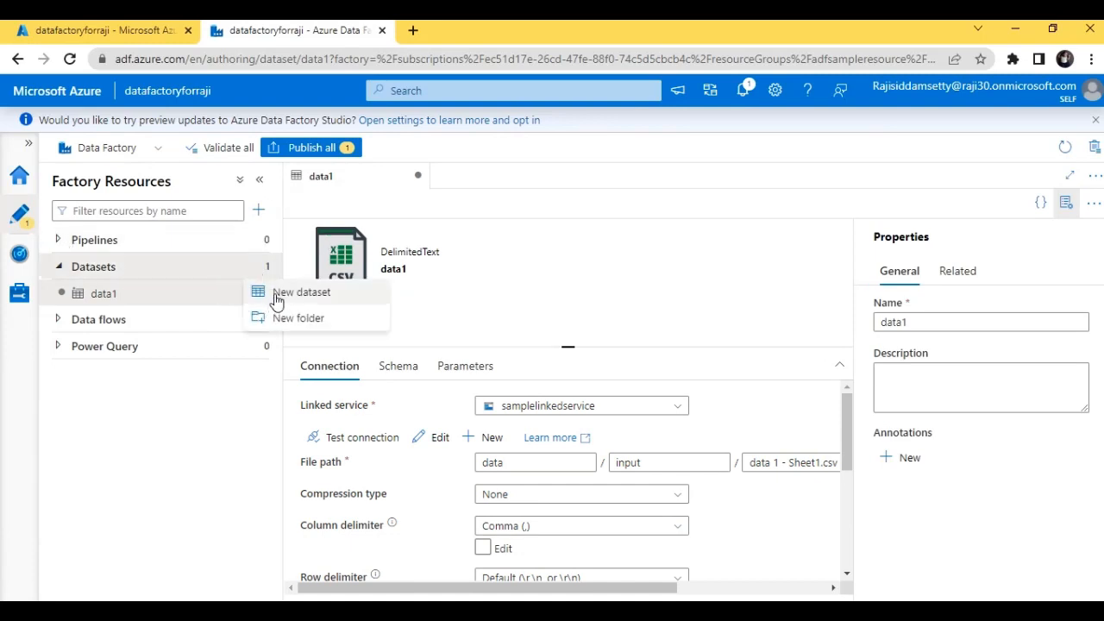
{"action": "left_click", "coordinate": [274, 293]}
{"action": "type", "text": "blo"}
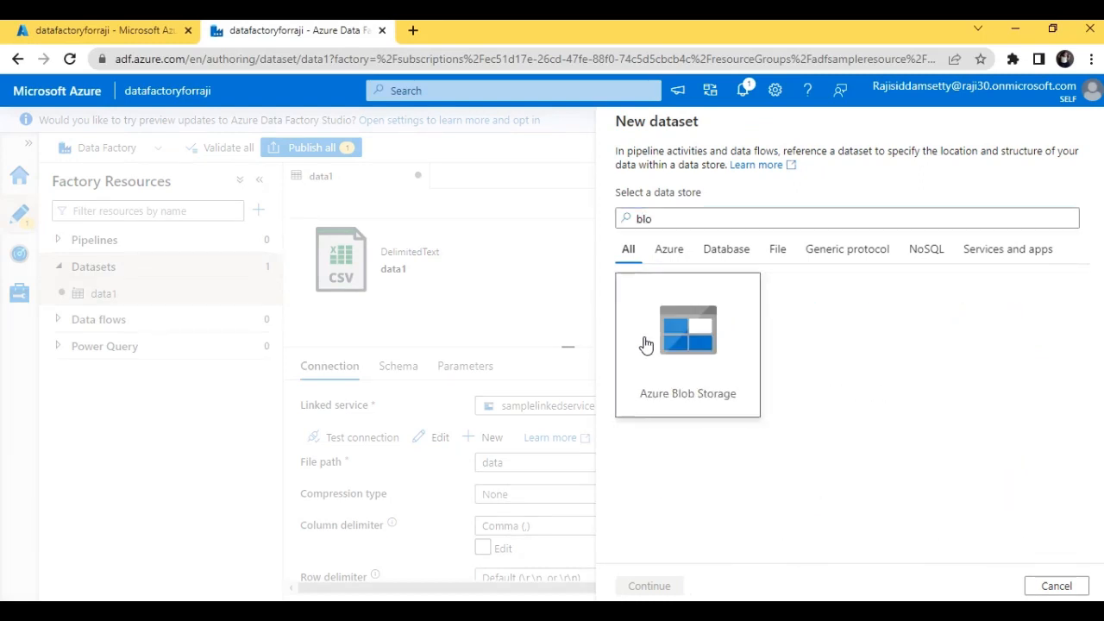
{"action": "left_click", "coordinate": [646, 345]}
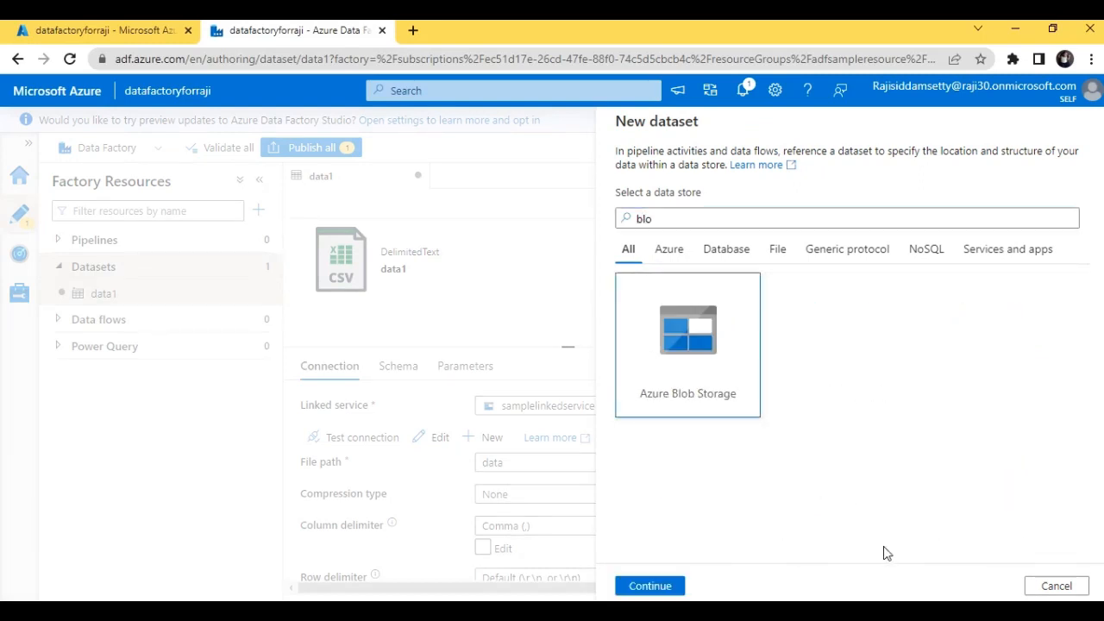
{"action": "left_click", "coordinate": [648, 583]}
{"action": "left_click", "coordinate": [1003, 284]}
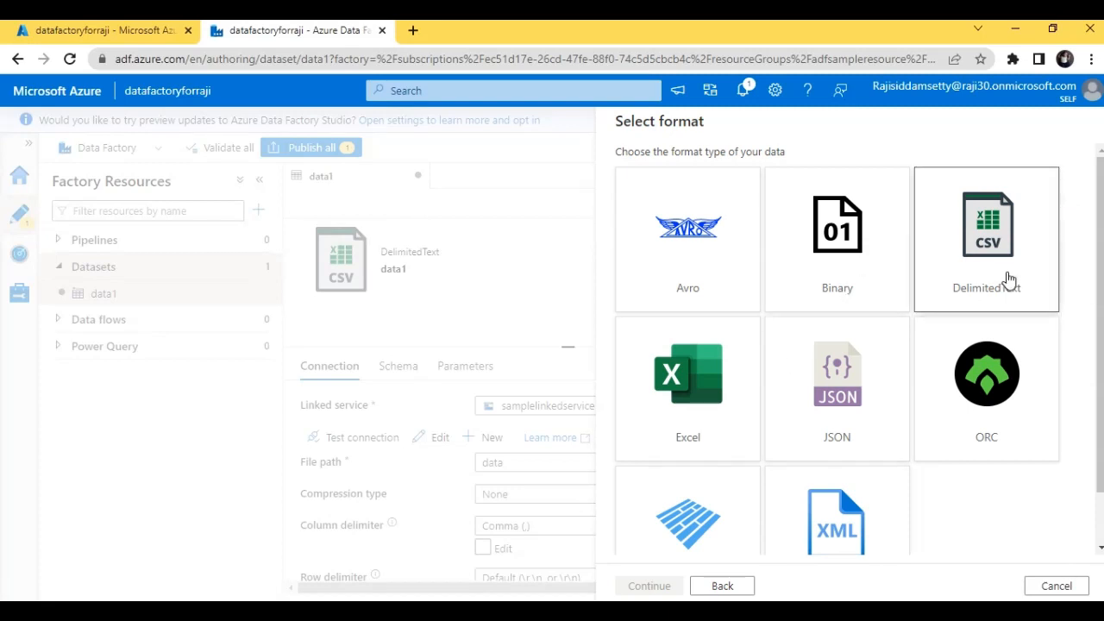
{"action": "left_click", "coordinate": [664, 589]}
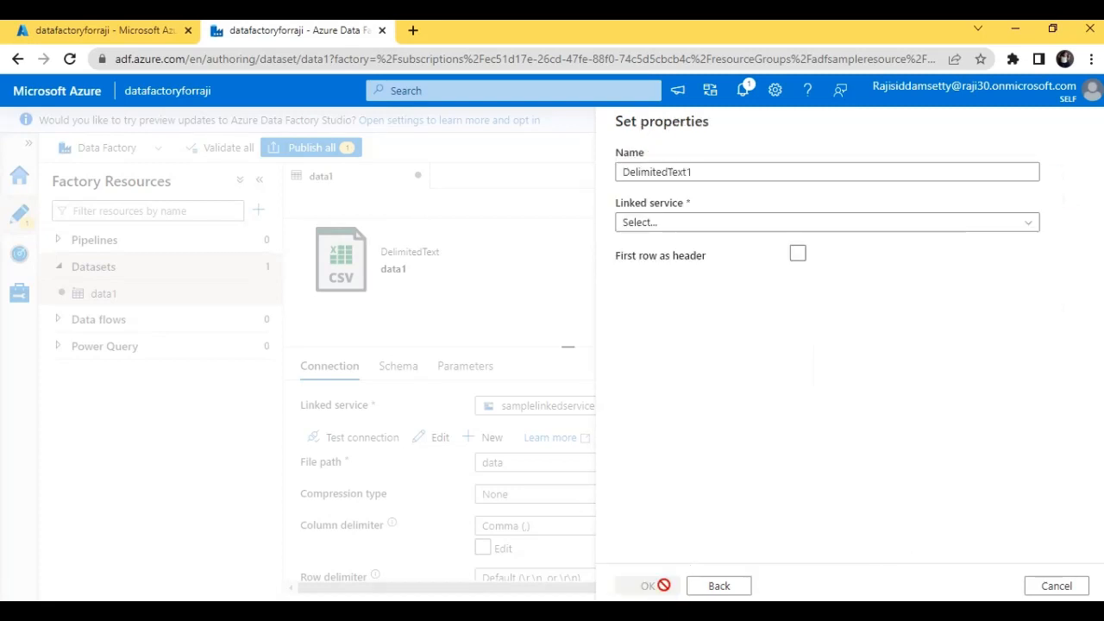
- Name the second dataset data2 and link it to samplelinkedservice
{"action": "left_click", "coordinate": [709, 171]}
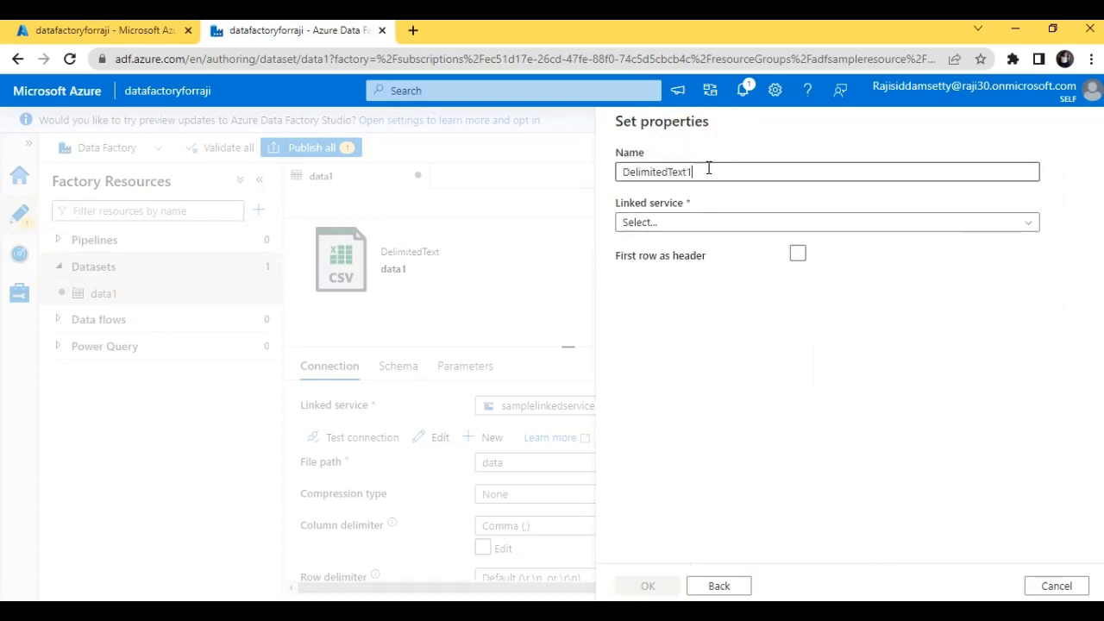
{"action": "key", "text": "ctrl+a"}
{"action": "type", "text": "da"}
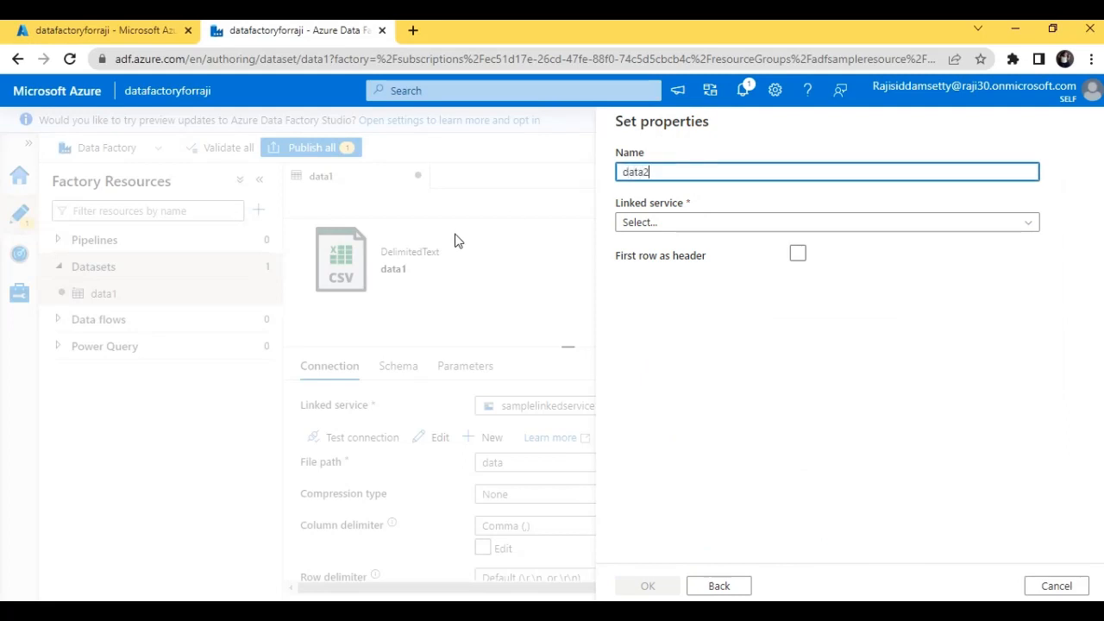
{"action": "left_click", "coordinate": [657, 226]}
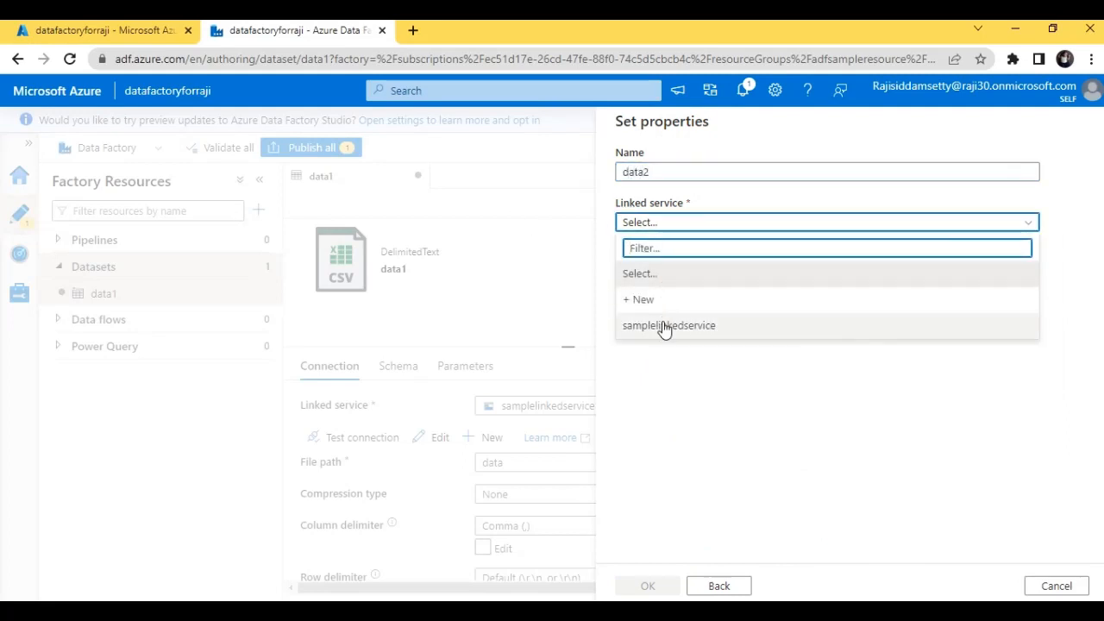
{"action": "left_click", "coordinate": [664, 326]}
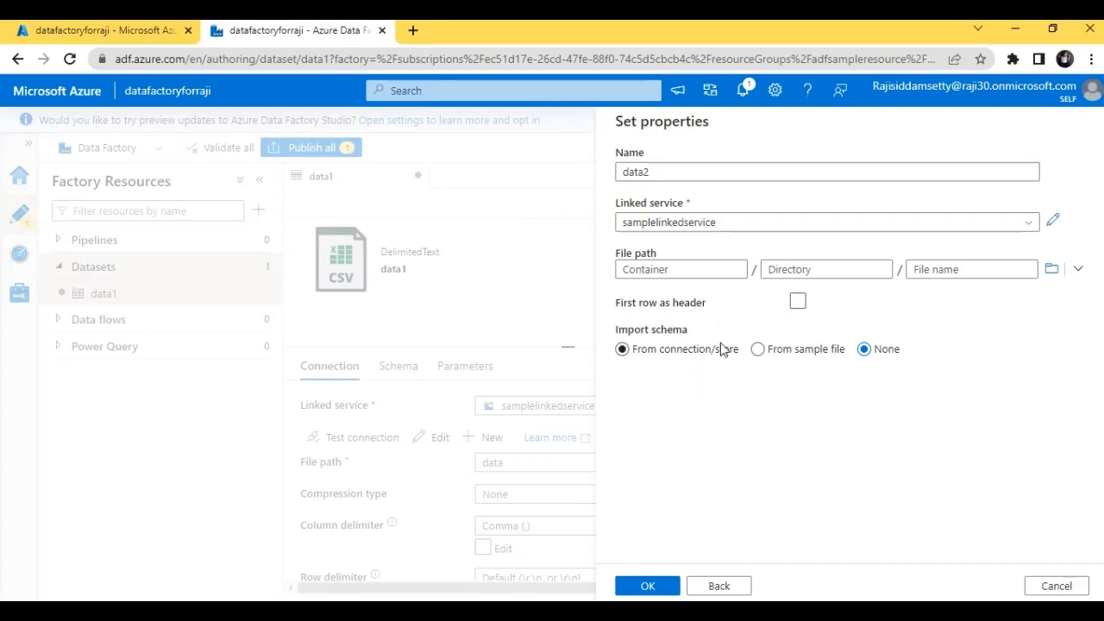
{"action": "left_click", "coordinate": [798, 349]}
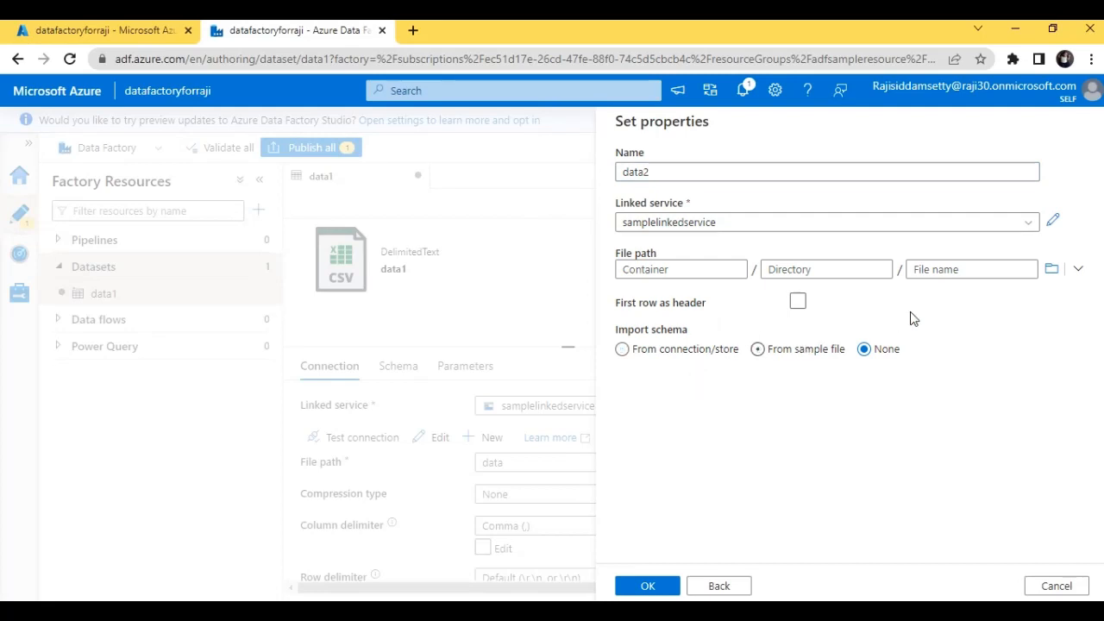
- Set data2's file path to data 2 - Sheet1.csv in the input folder of the data container
{"action": "left_click", "coordinate": [1051, 269]}
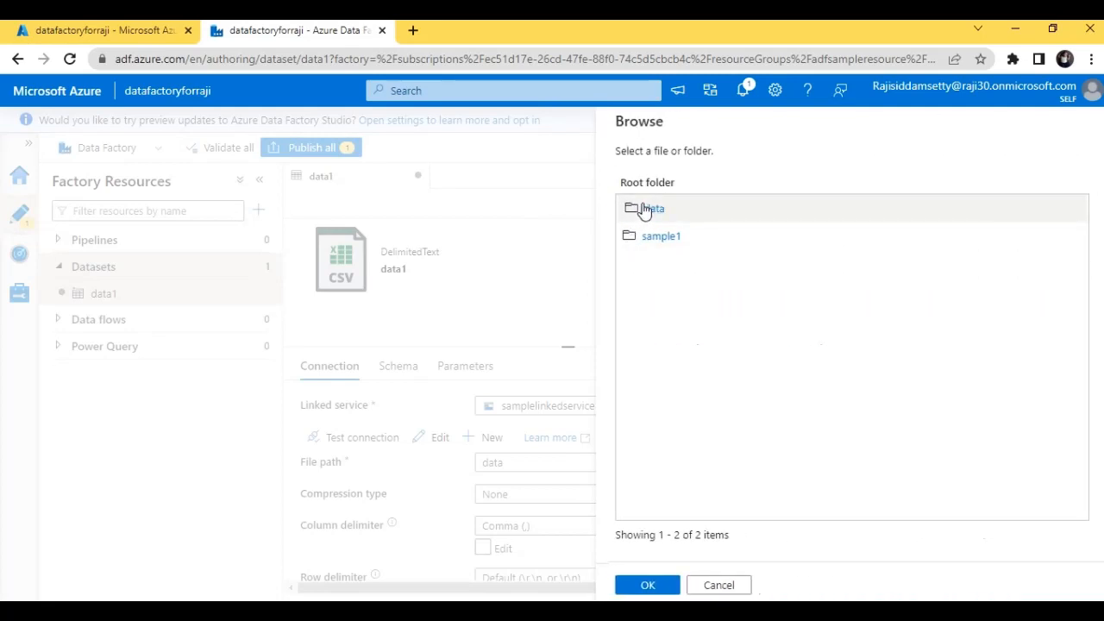
{"action": "left_click", "coordinate": [649, 209]}
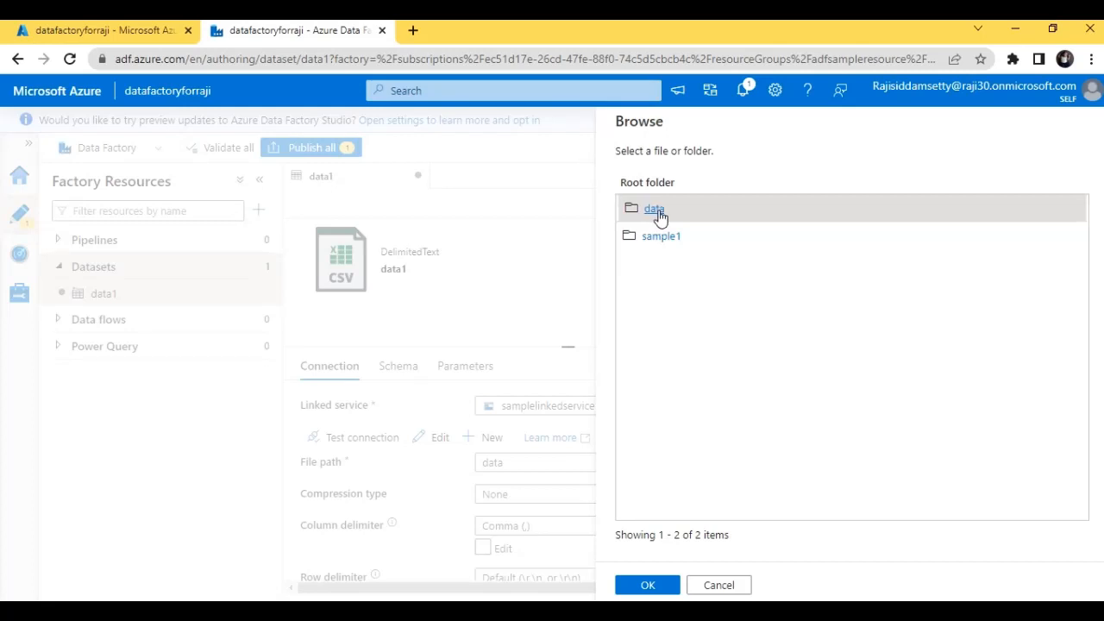
{"action": "left_click", "coordinate": [658, 214]}
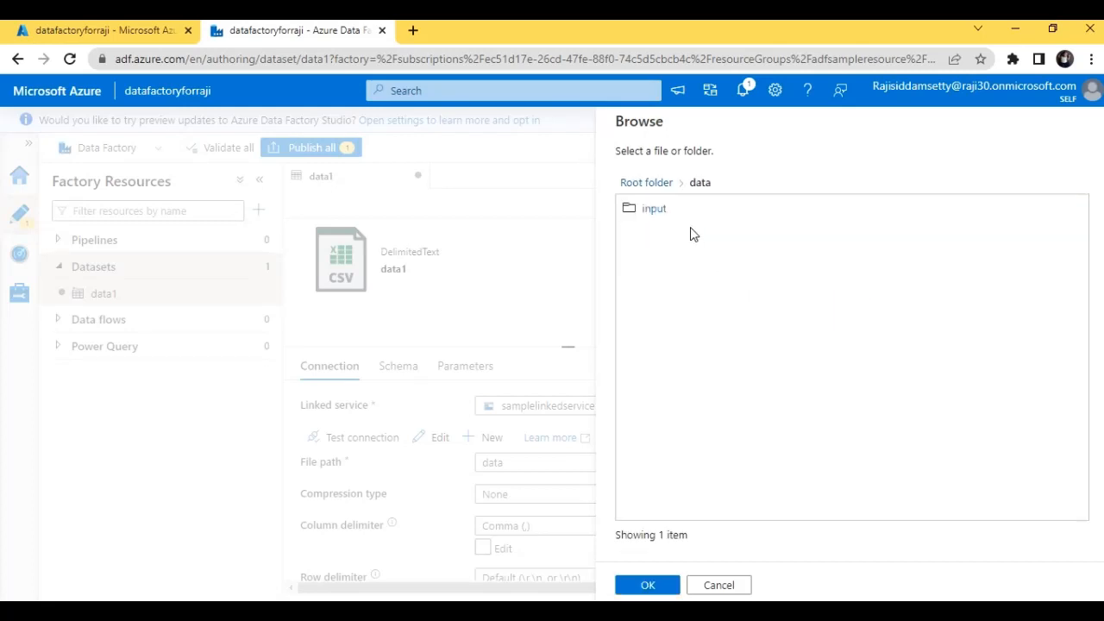
{"action": "left_click", "coordinate": [655, 212]}
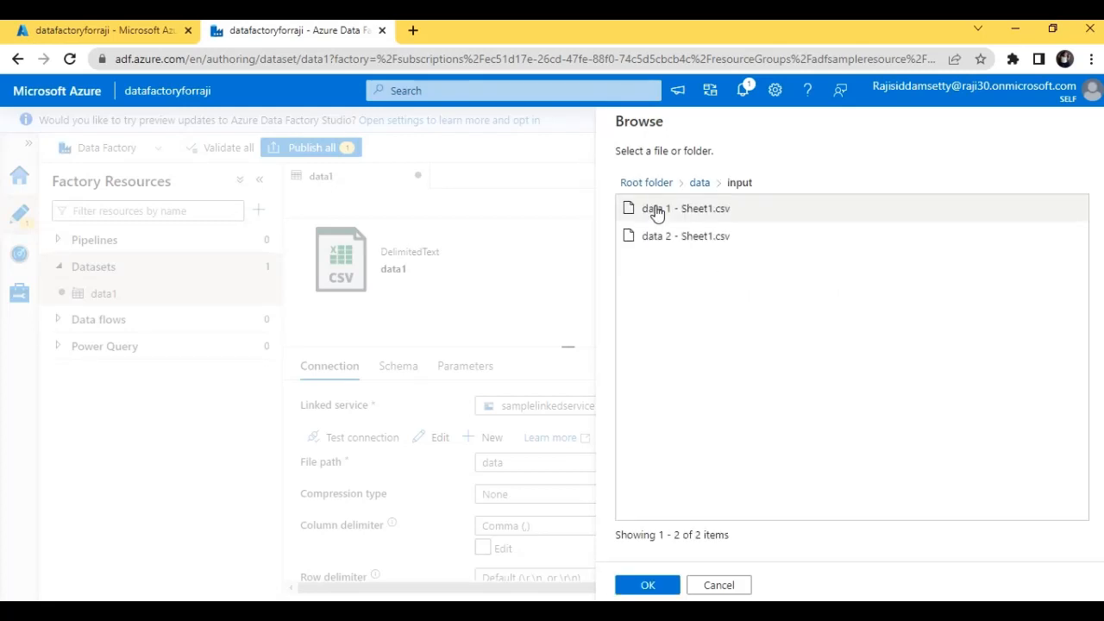
{"action": "left_click", "coordinate": [660, 244]}
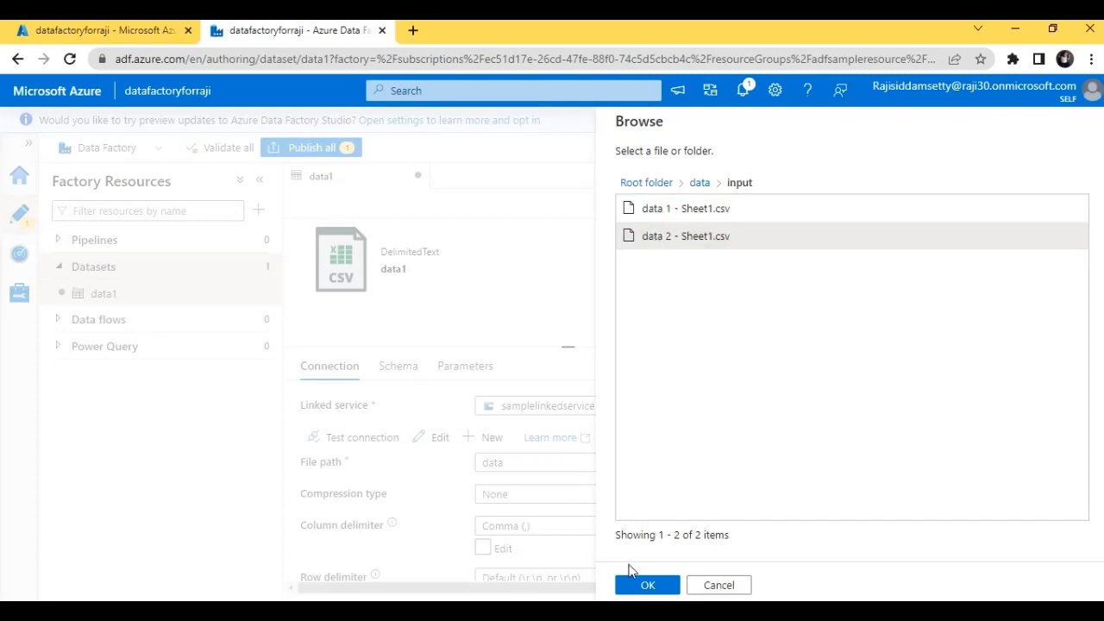
{"action": "left_click", "coordinate": [645, 586]}
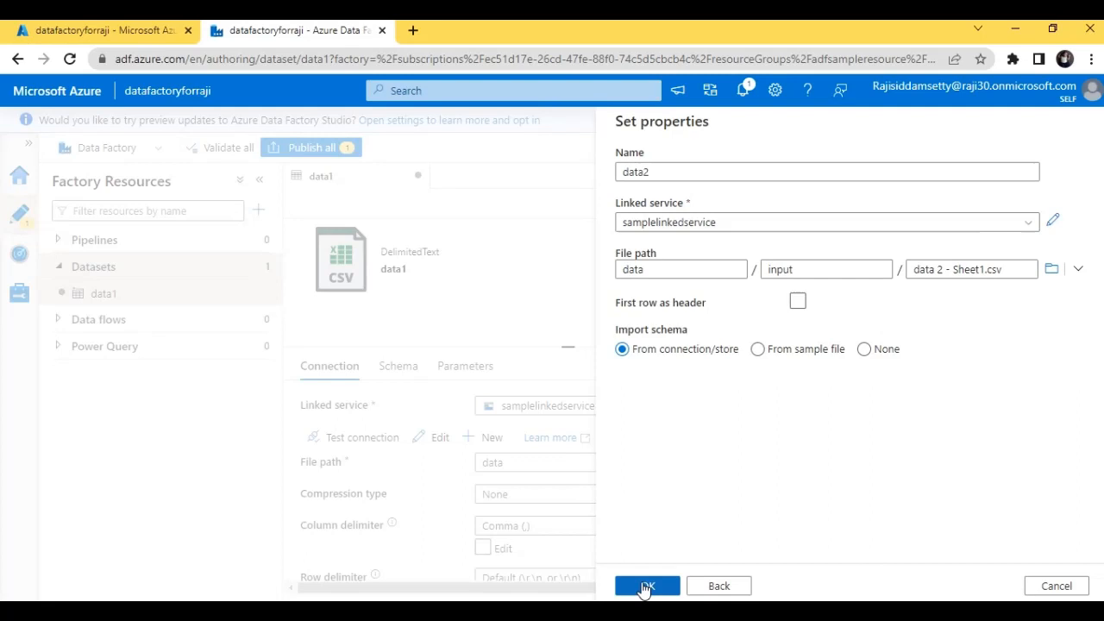
- Finish creating the data2 dataset with First row as header enabled and None for the schema import
{"action": "left_click", "coordinate": [798, 302]}
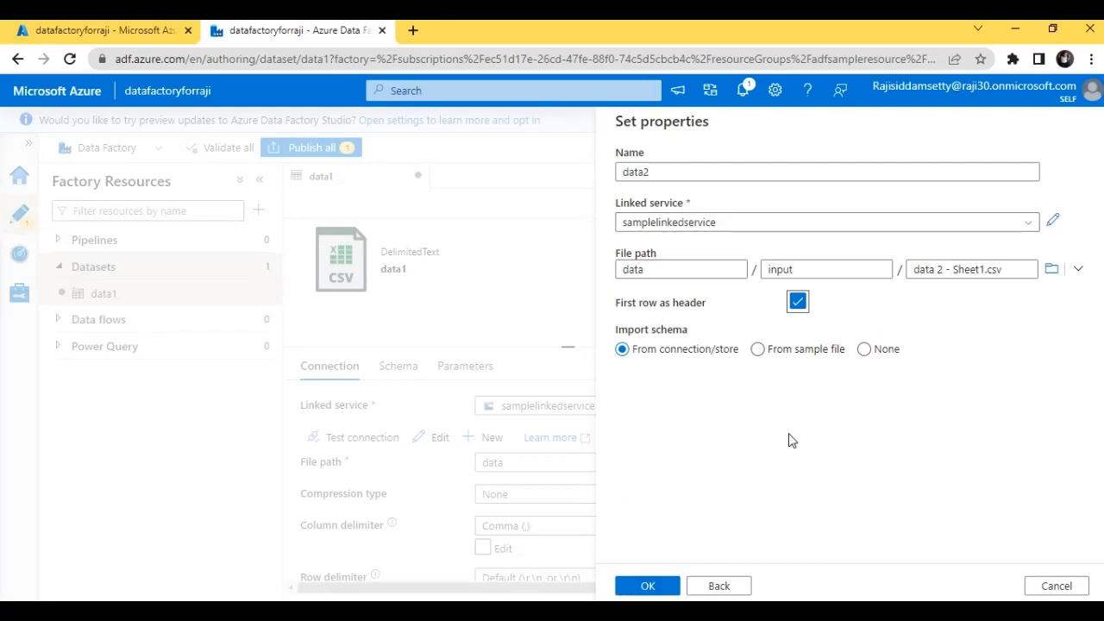
{"action": "left_click", "coordinate": [865, 350]}
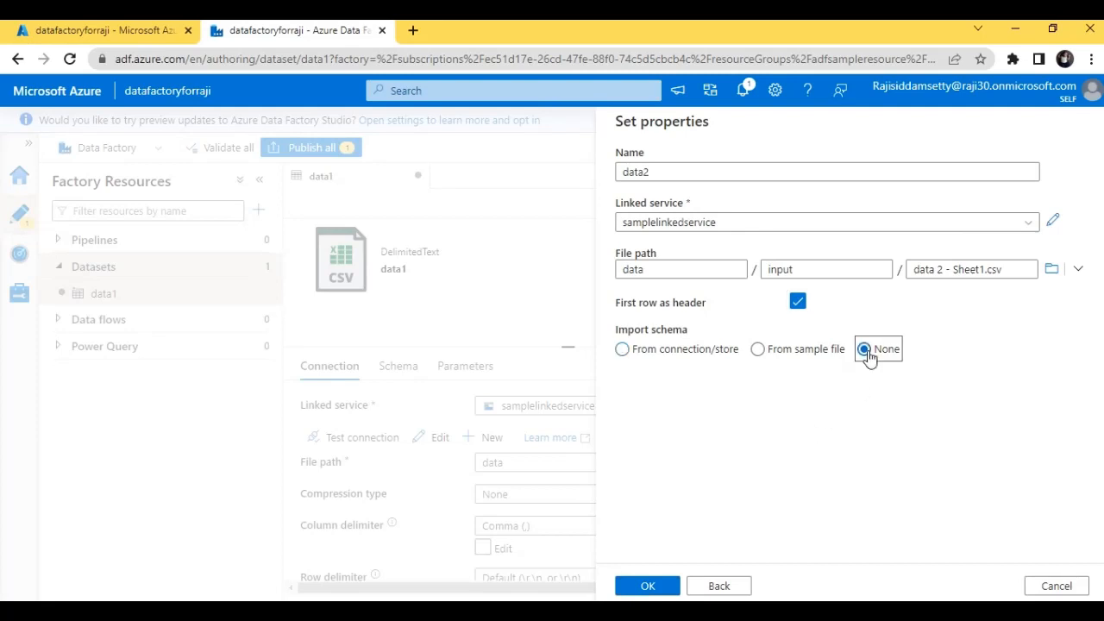
{"action": "left_click", "coordinate": [648, 587]}
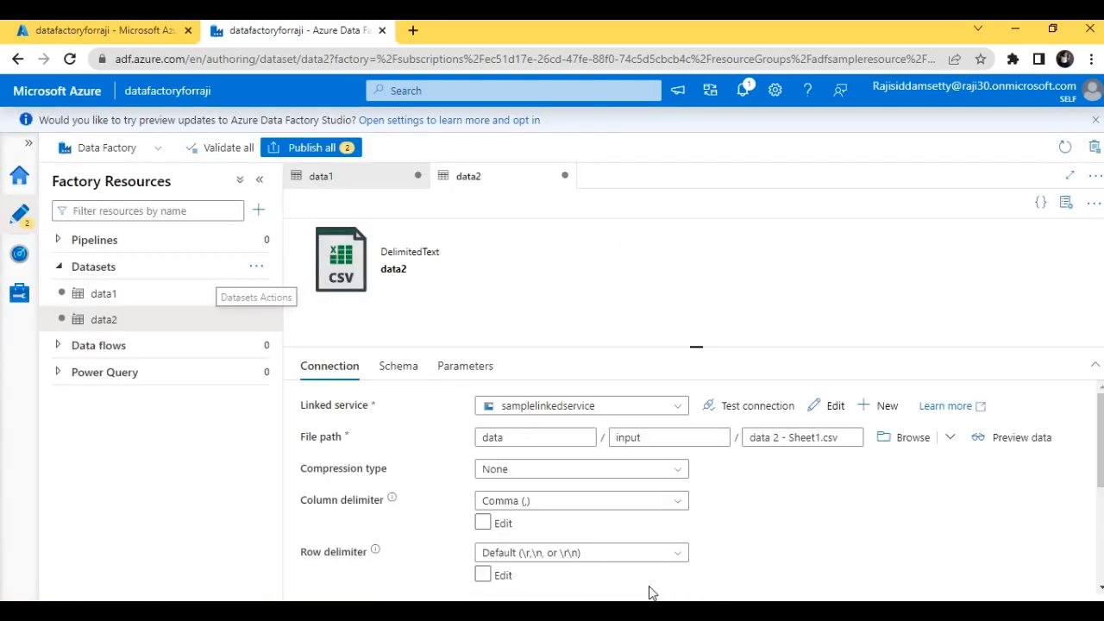
- Clear the existing schema of the data1 dataset
{"action": "left_click", "coordinate": [365, 182]}
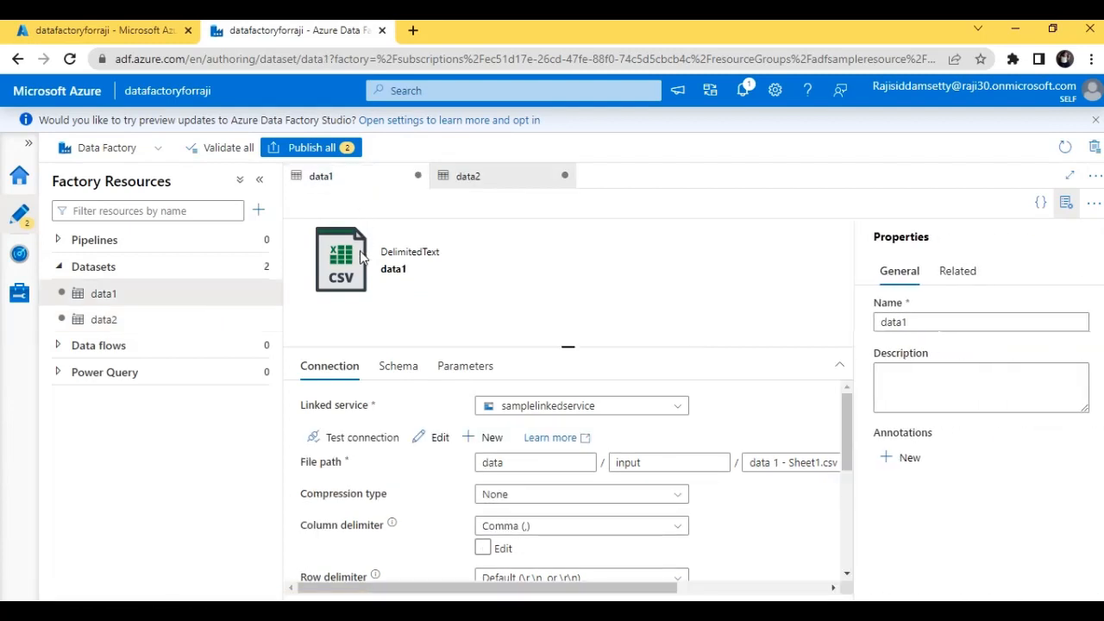
{"action": "left_click", "coordinate": [394, 368]}
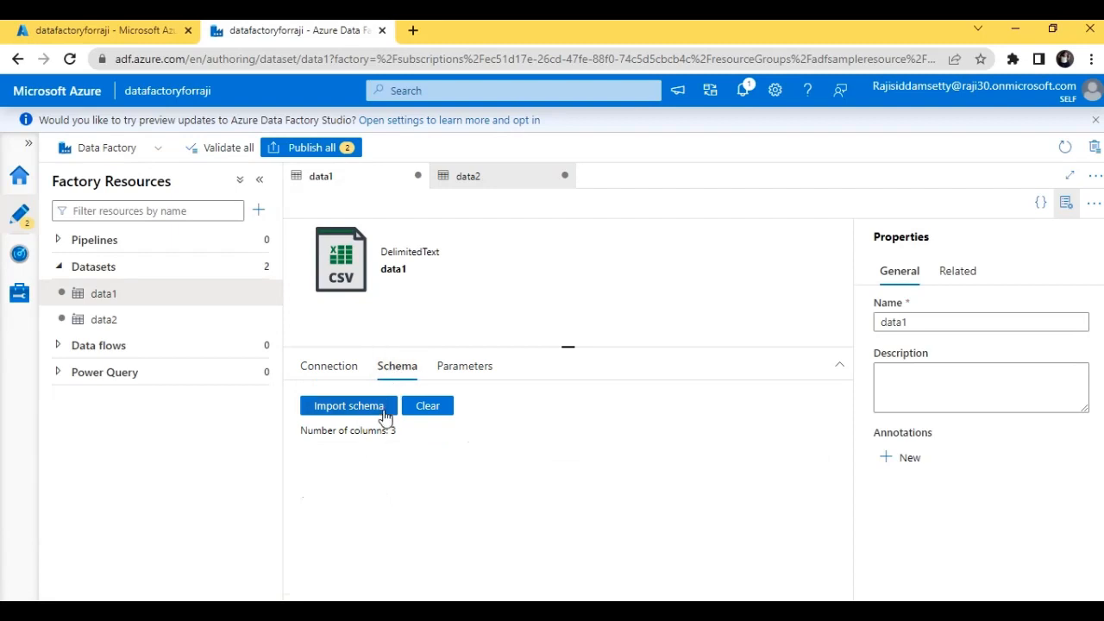
{"action": "left_click", "coordinate": [422, 412]}
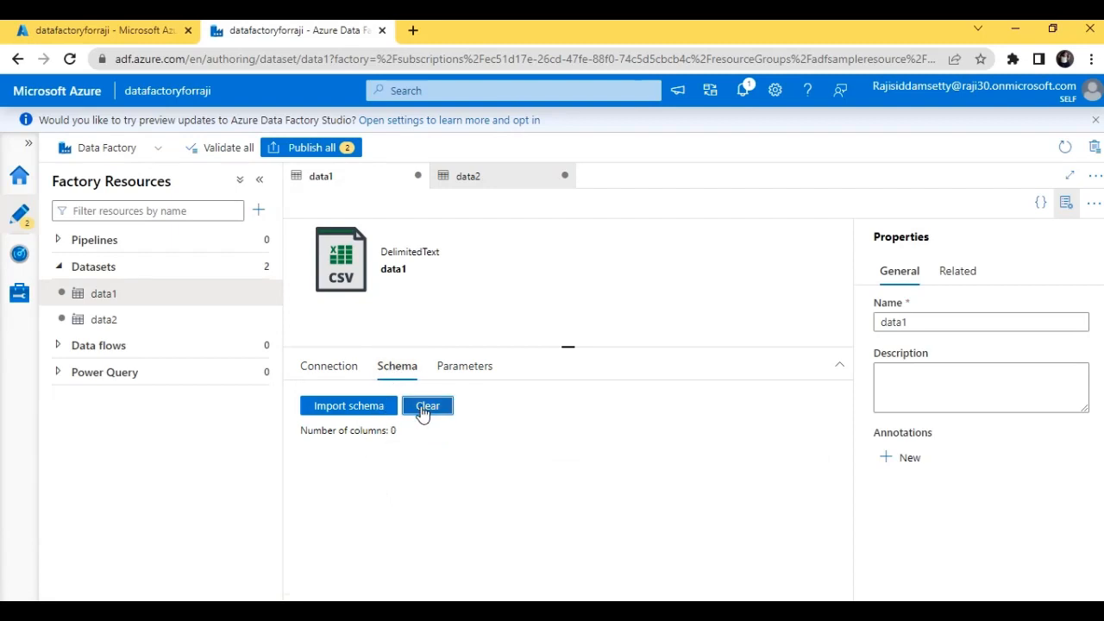
{"action": "left_click", "coordinate": [384, 408]}
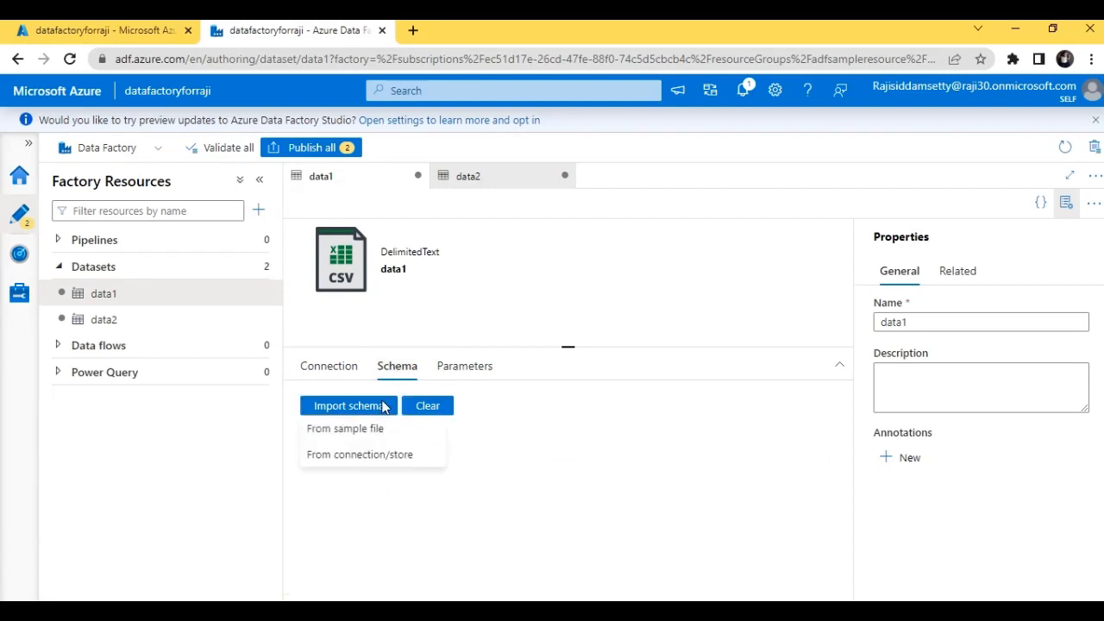
{"action": "left_click", "coordinate": [380, 431]}
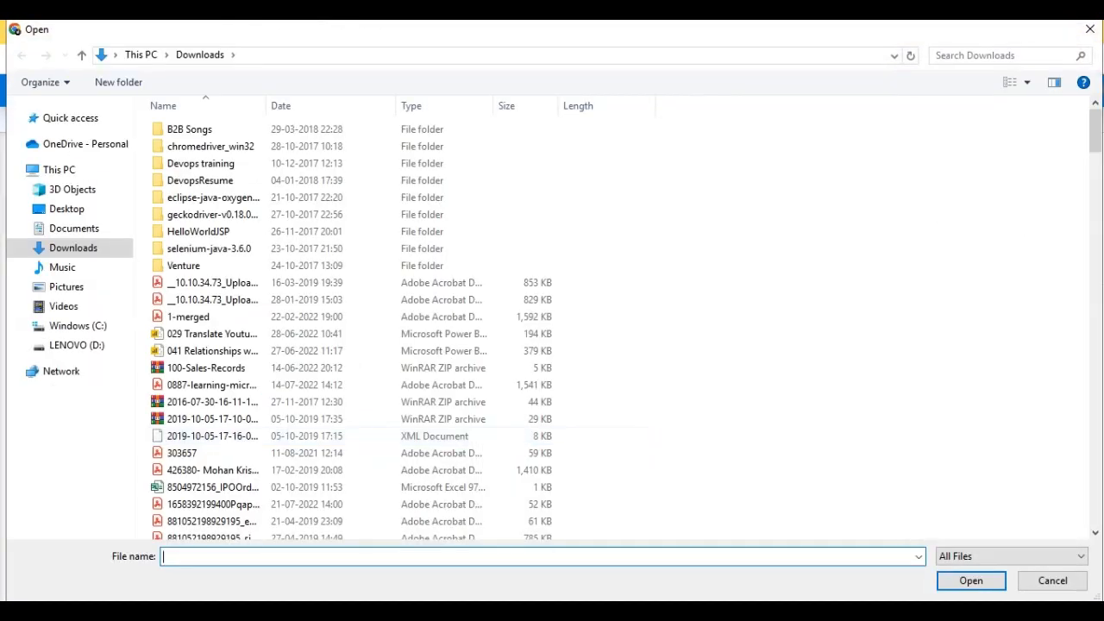
{"action": "left_click", "coordinate": [1053, 581]}
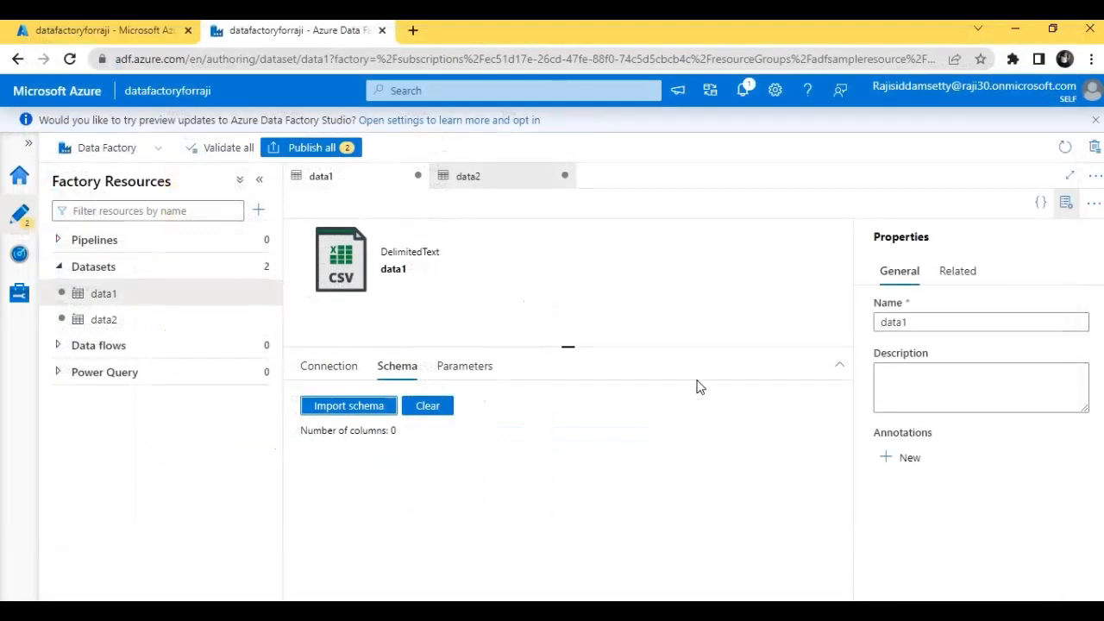
- Open the schema of the data2 dataset
{"action": "left_click", "coordinate": [501, 174]}
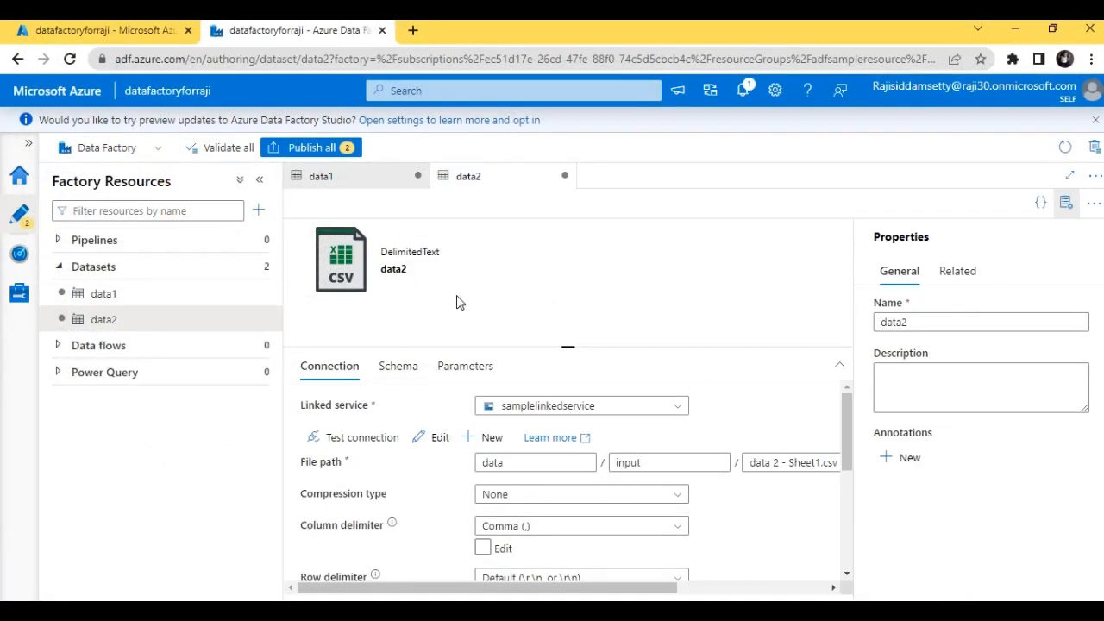
{"action": "left_click", "coordinate": [398, 371]}
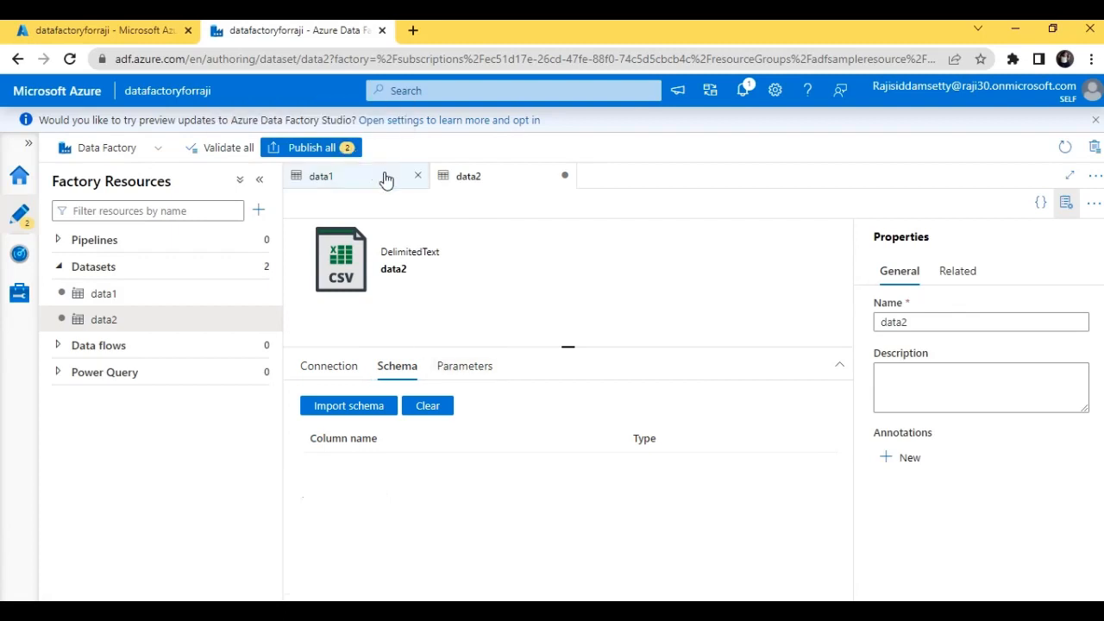
{"action": "left_click", "coordinate": [419, 178]}
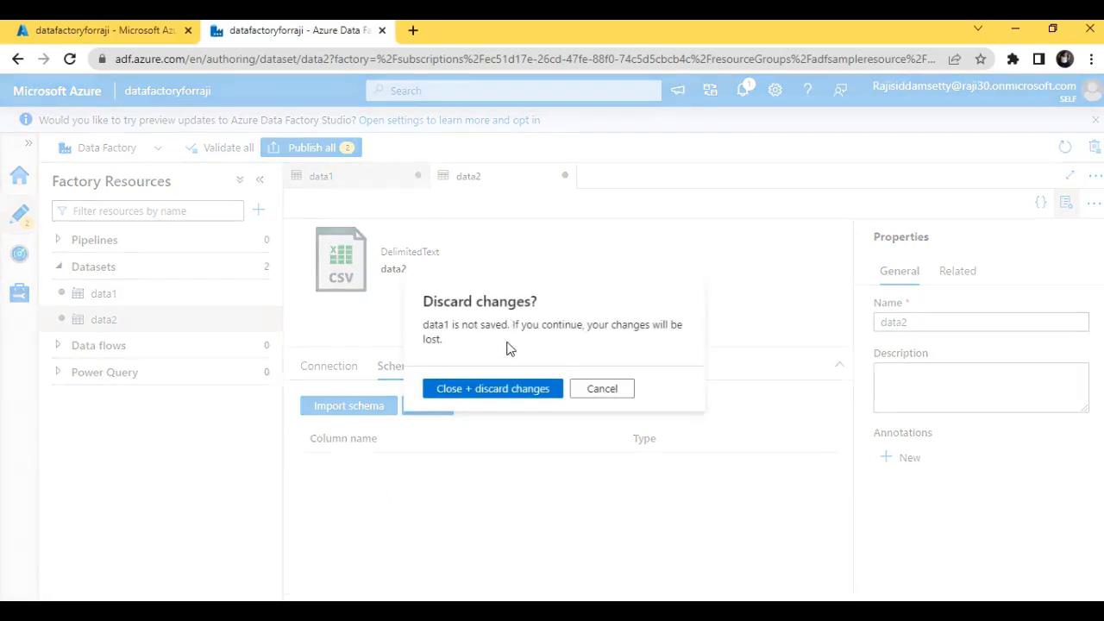
{"action": "left_click", "coordinate": [598, 388]}
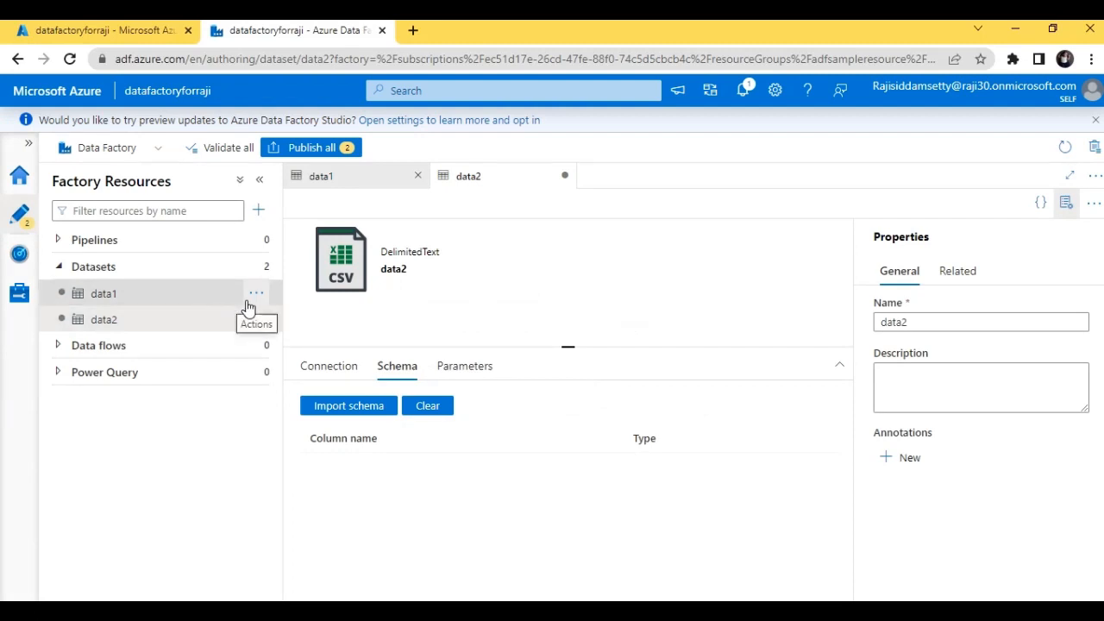
{"action": "left_click", "coordinate": [256, 295]}
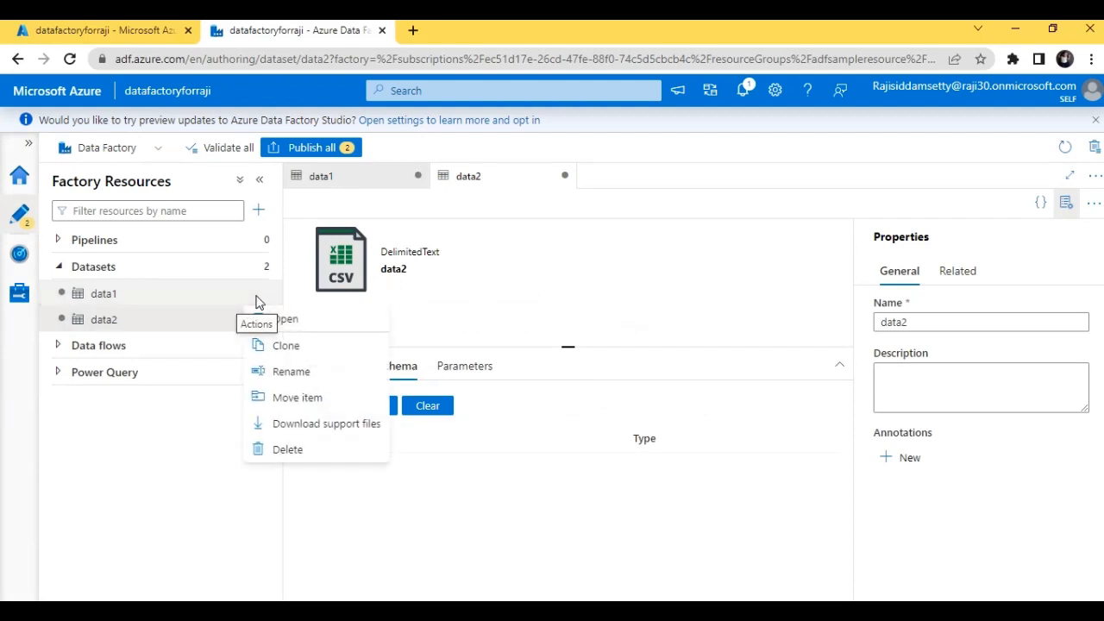
{"action": "left_click", "coordinate": [194, 297]}
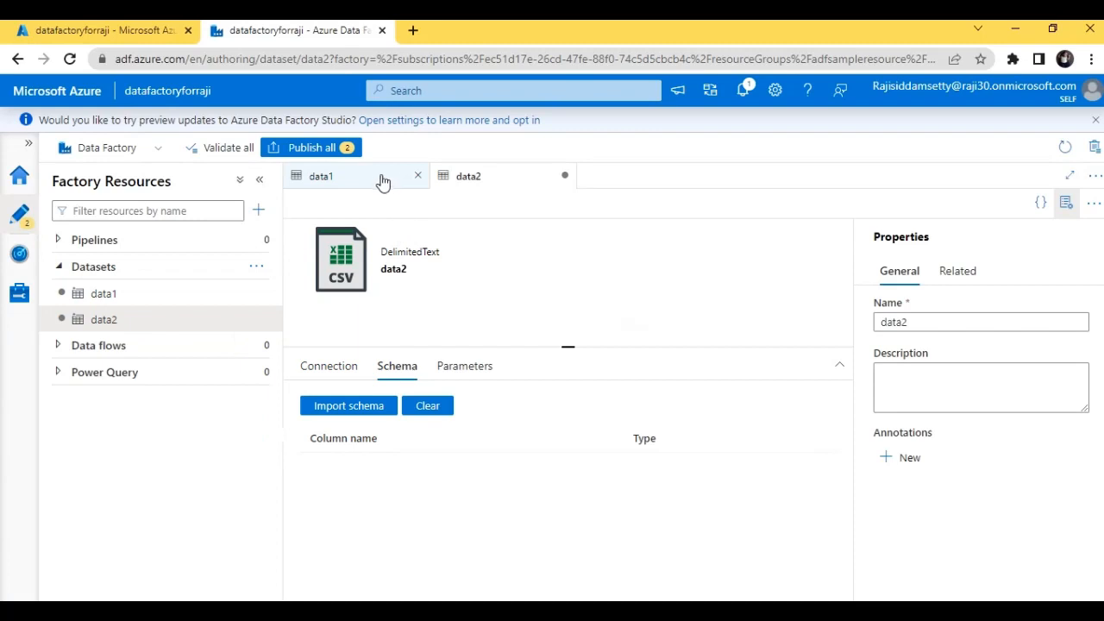
- Import the schemas of both data2 and data1 from the connection/store
{"action": "left_click", "coordinate": [355, 411]}
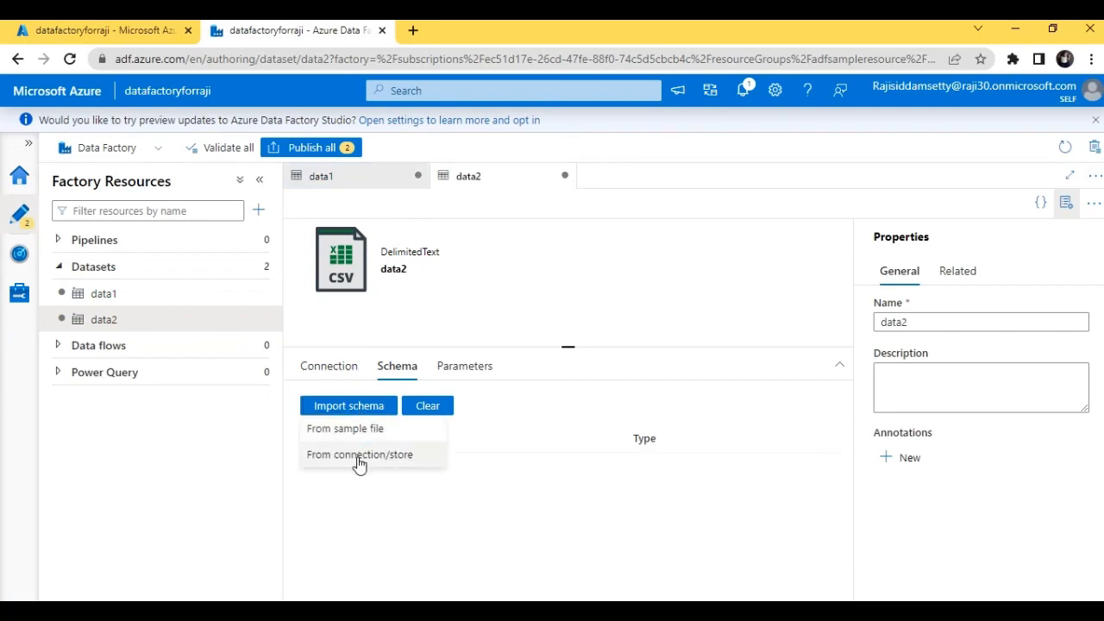
{"action": "left_click", "coordinate": [359, 457]}
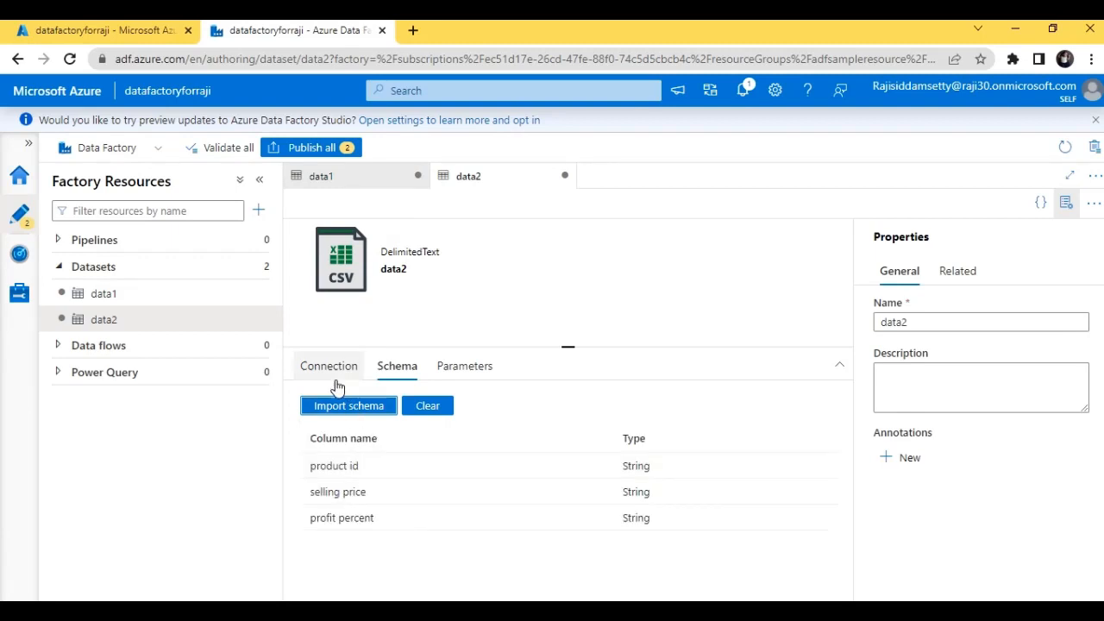
{"action": "left_click", "coordinate": [364, 179]}
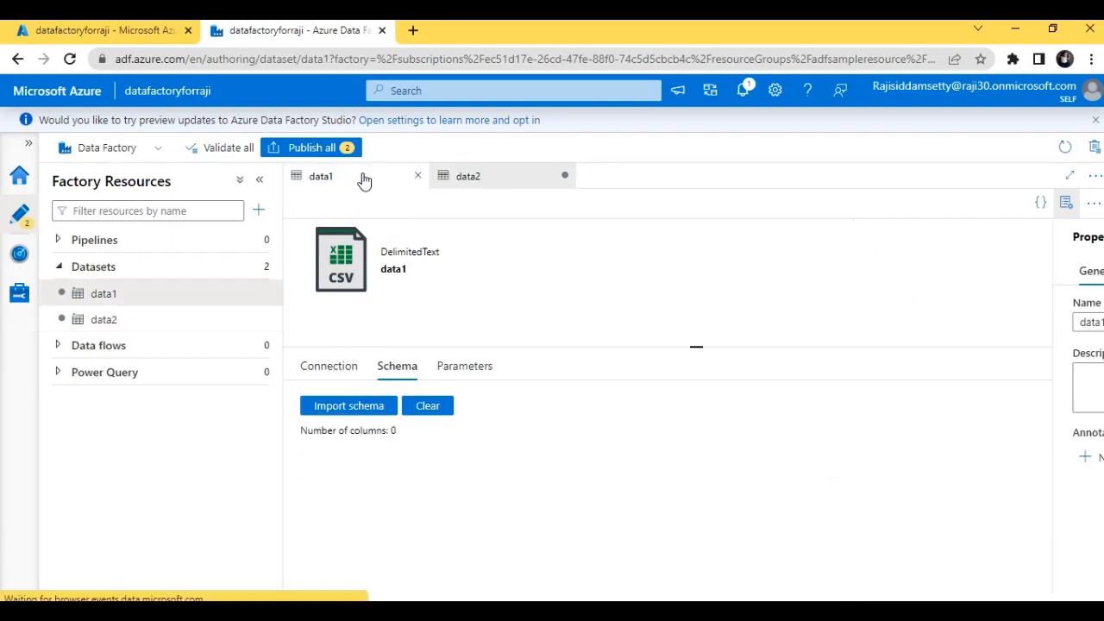
{"action": "left_click", "coordinate": [363, 413]}
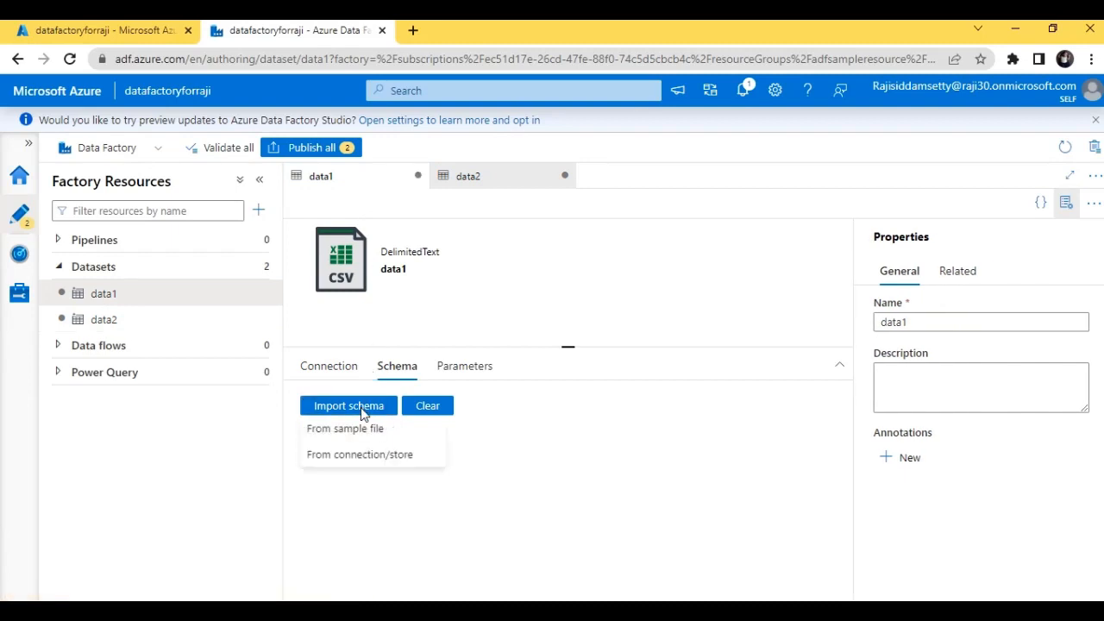
{"action": "left_click", "coordinate": [360, 456]}
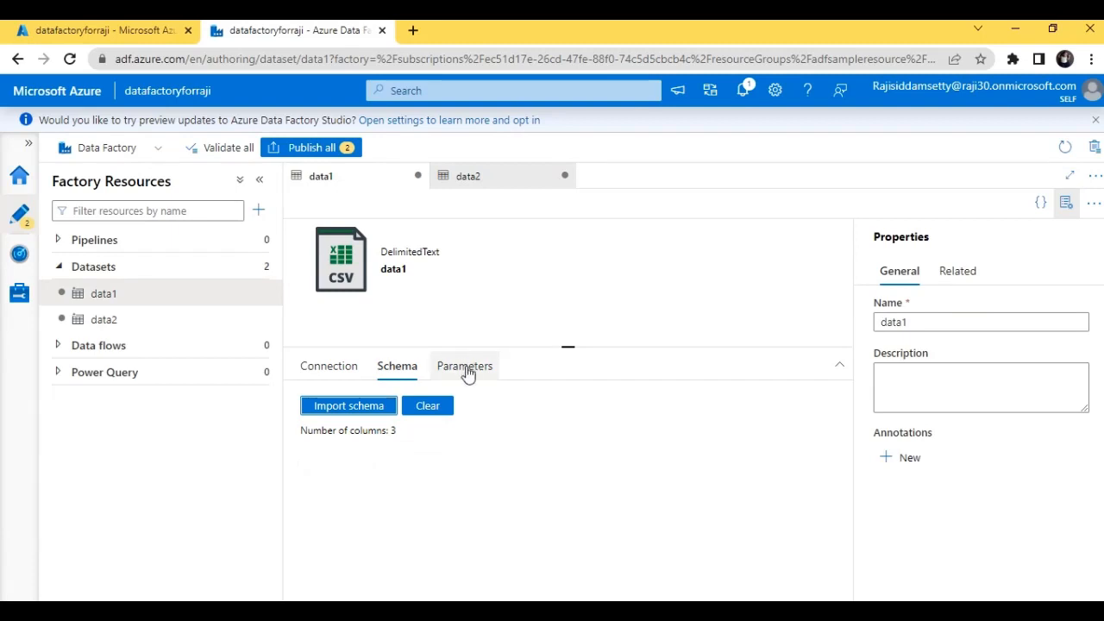
- Compare the schemas of data2 and data1, and enable First row as header in data1's connection settings
{"action": "left_click", "coordinate": [479, 173]}
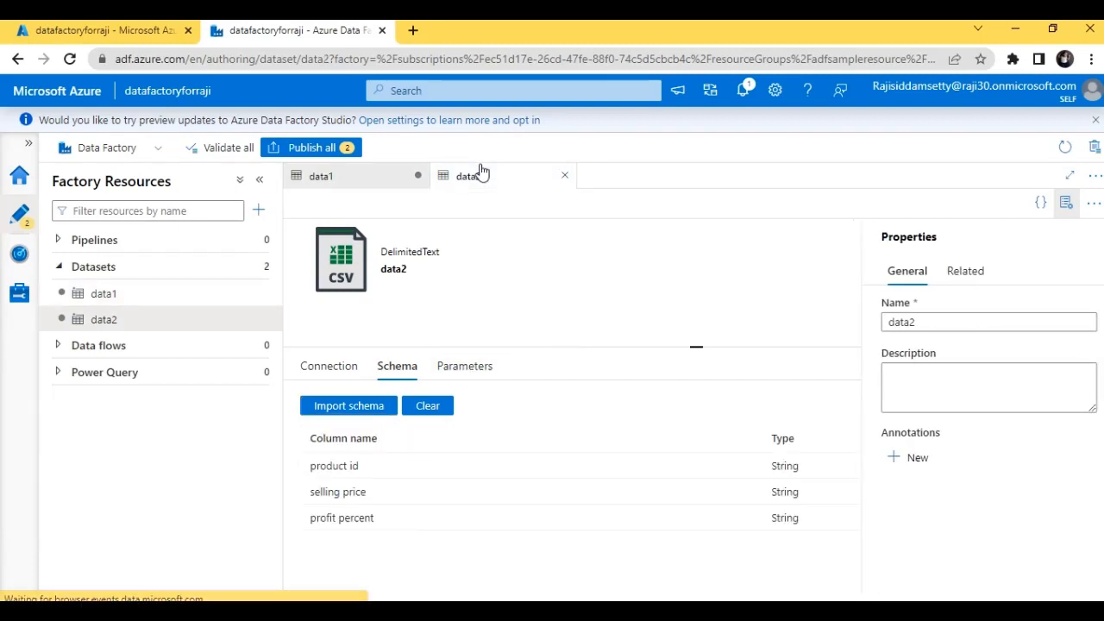
{"action": "left_click", "coordinate": [378, 184]}
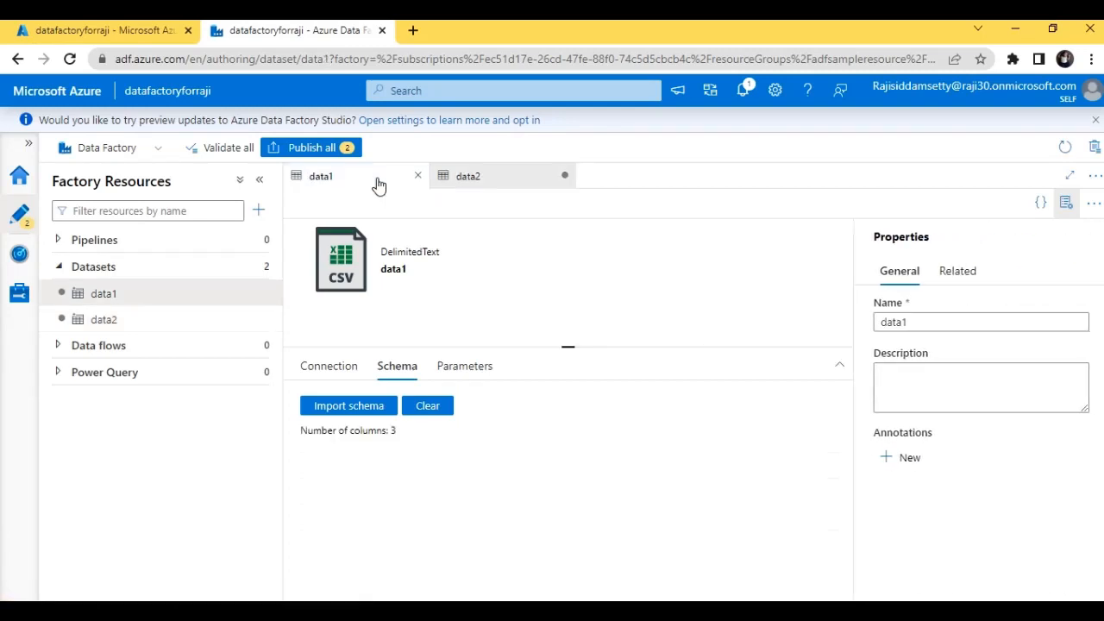
{"action": "left_click", "coordinate": [343, 371]}
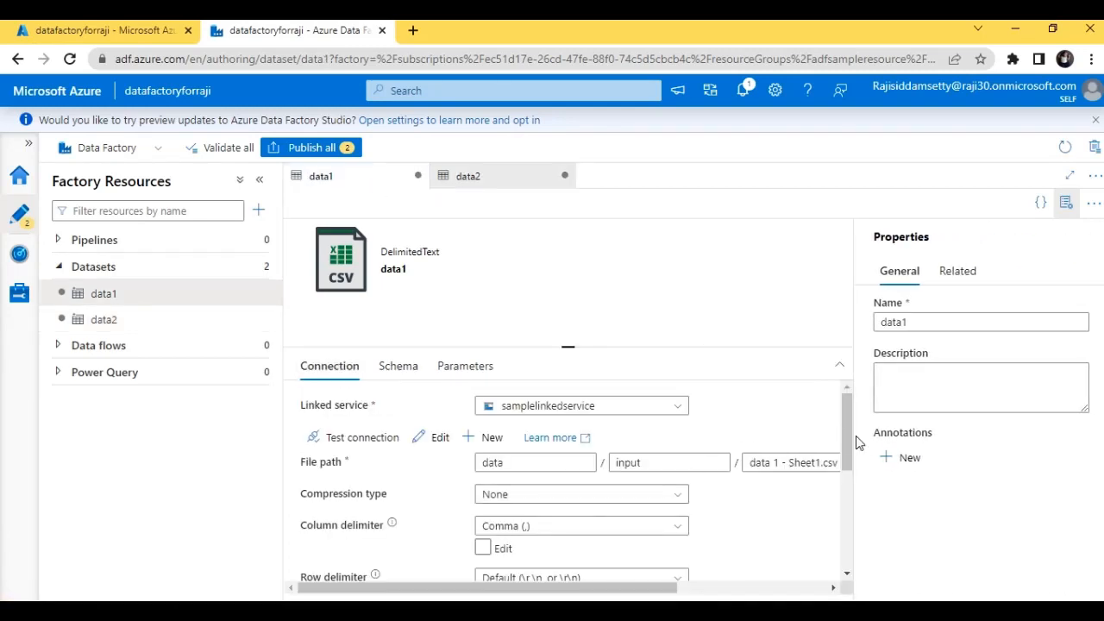
{"action": "left_click_drag", "start_coordinate": [850, 441], "coordinate": [855, 547]}
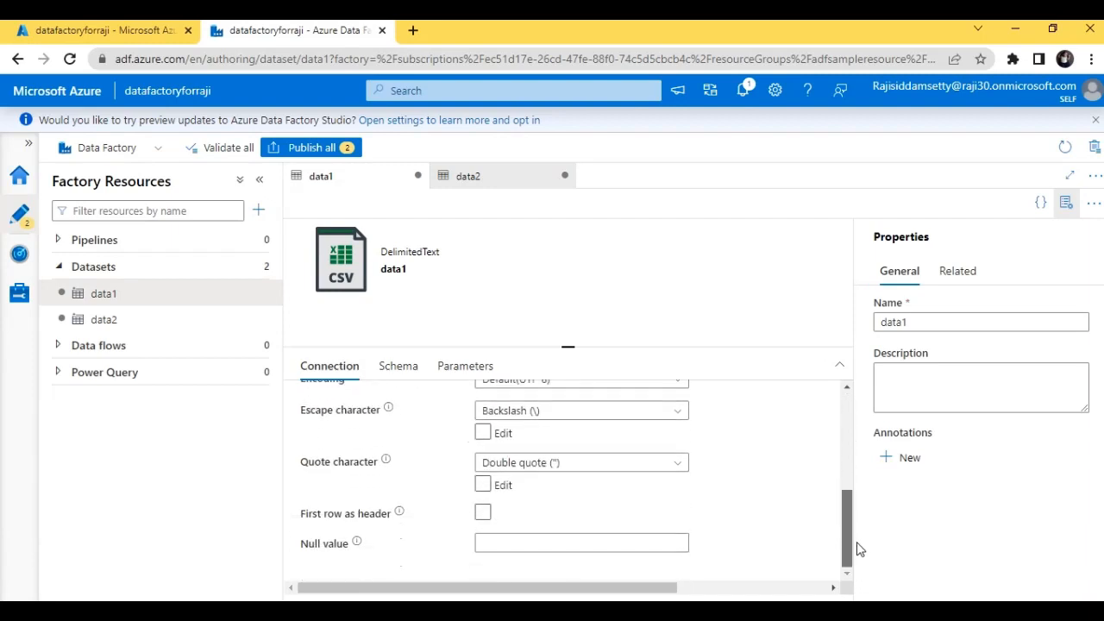
{"action": "left_click", "coordinate": [483, 515]}
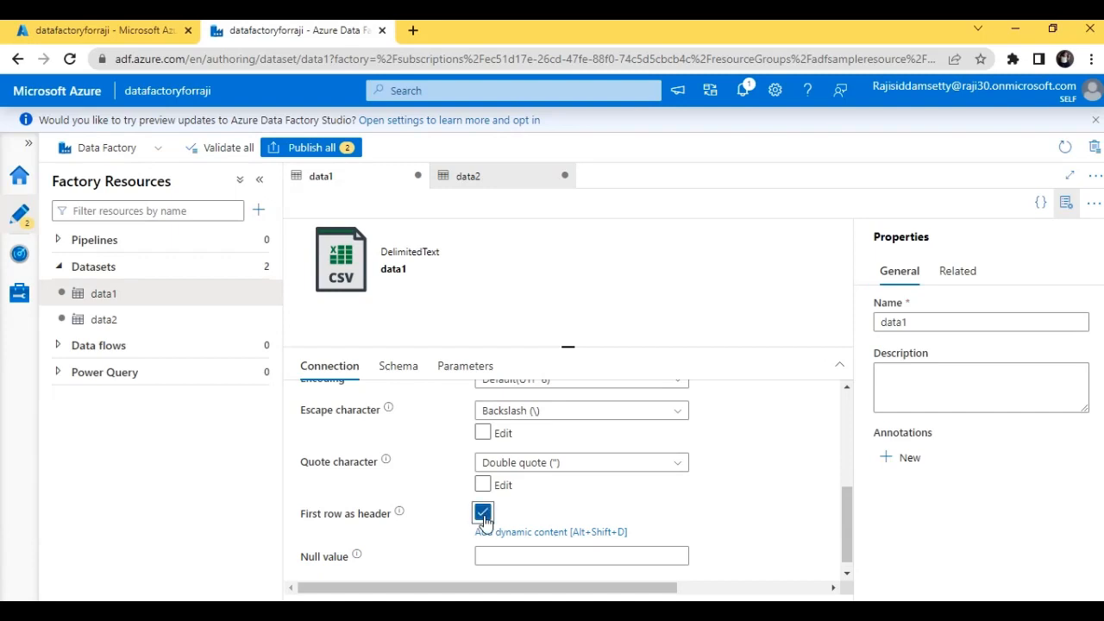
- Recheck data1's First row as header setting and parameters, and compare its schema columns with those of data2
{"action": "left_click", "coordinate": [405, 369]}
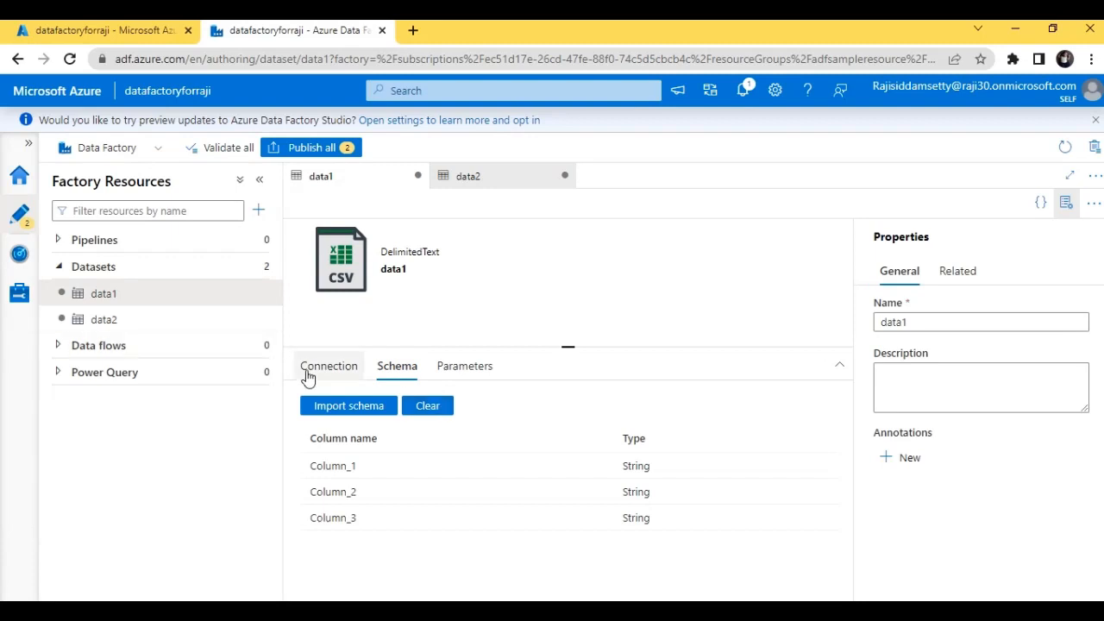
{"action": "left_click", "coordinate": [318, 371]}
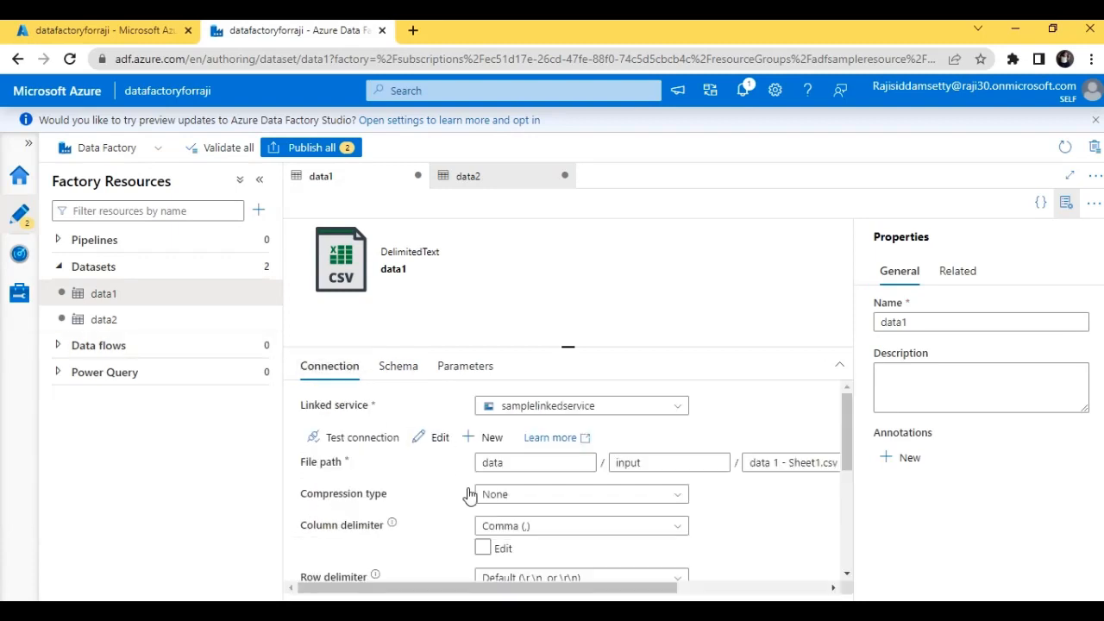
{"action": "left_click_drag", "start_coordinate": [849, 452], "coordinate": [857, 572]}
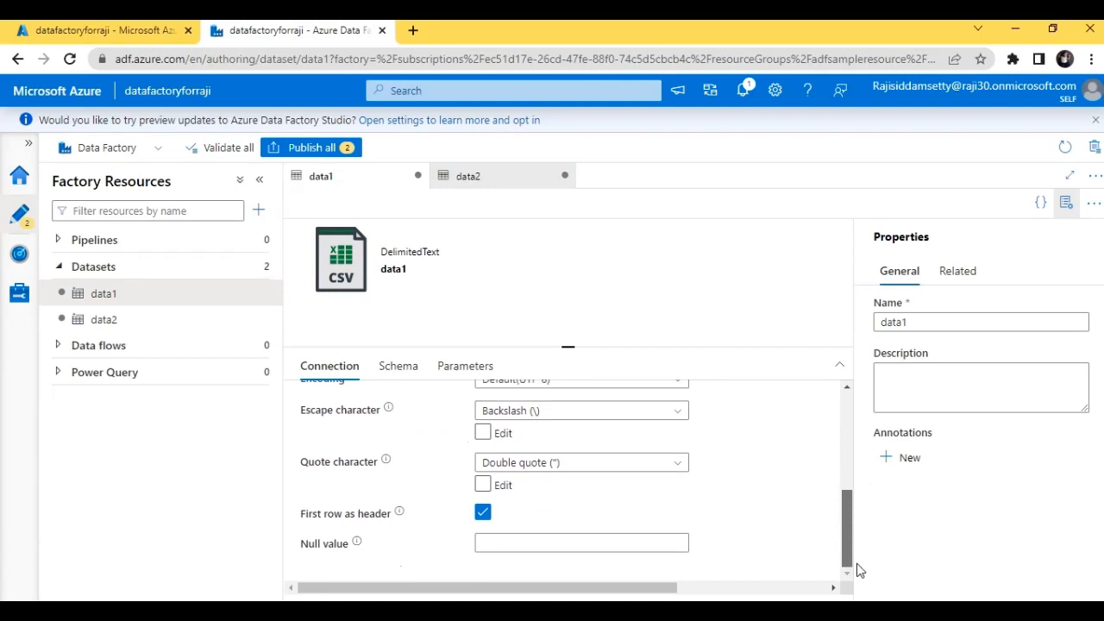
{"action": "left_click", "coordinate": [485, 514]}
{"action": "left_click", "coordinate": [485, 514]}
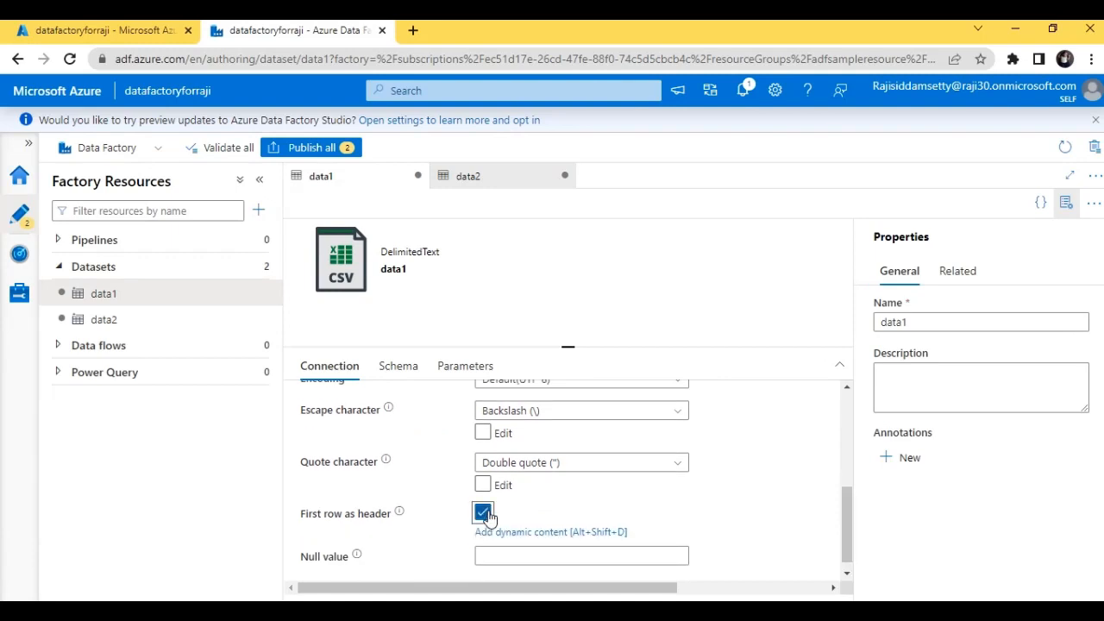
{"action": "left_click", "coordinate": [457, 364]}
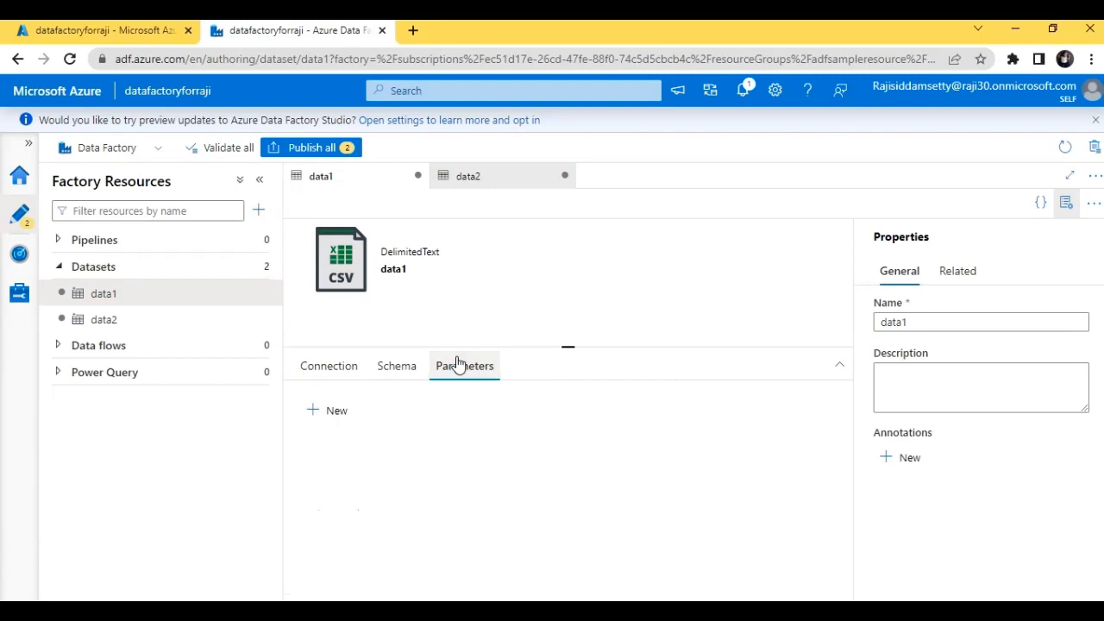
{"action": "left_click", "coordinate": [406, 371]}
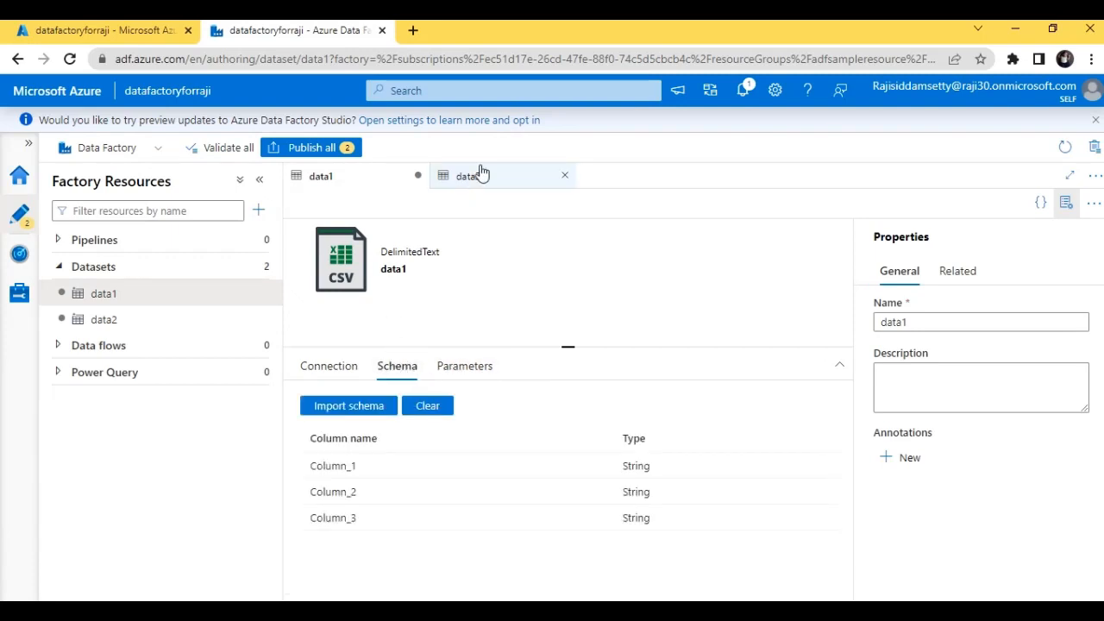
{"action": "left_click", "coordinate": [483, 177]}
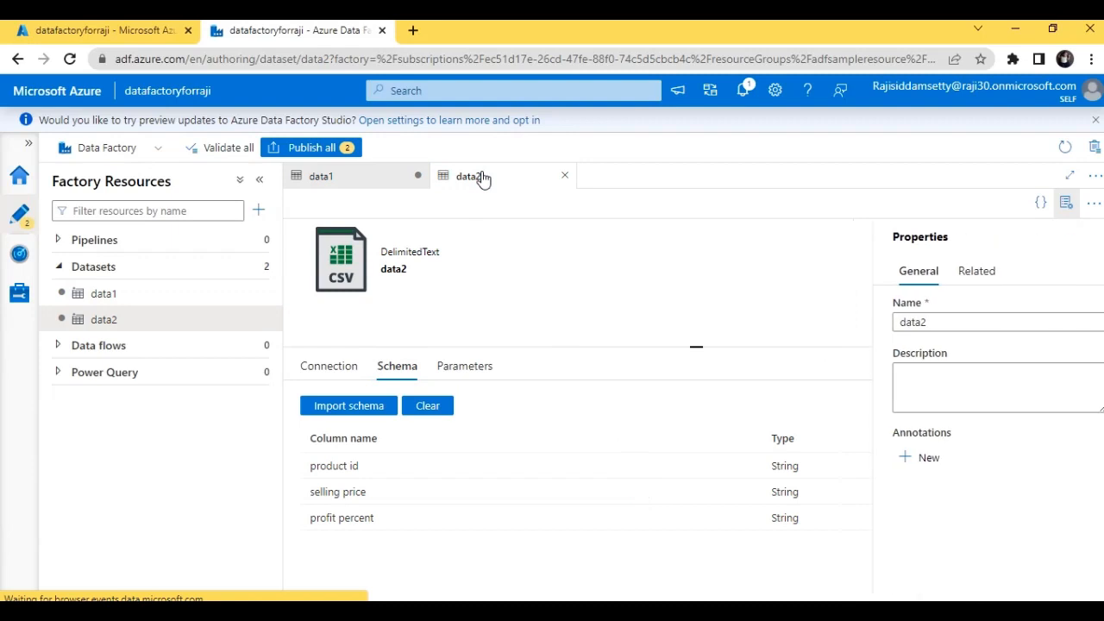
{"action": "left_click", "coordinate": [390, 182]}
- Switch to the Azure portal and open the rajistorageaccount storage account from the recent resources
{"action": "left_click", "coordinate": [74, 26]}
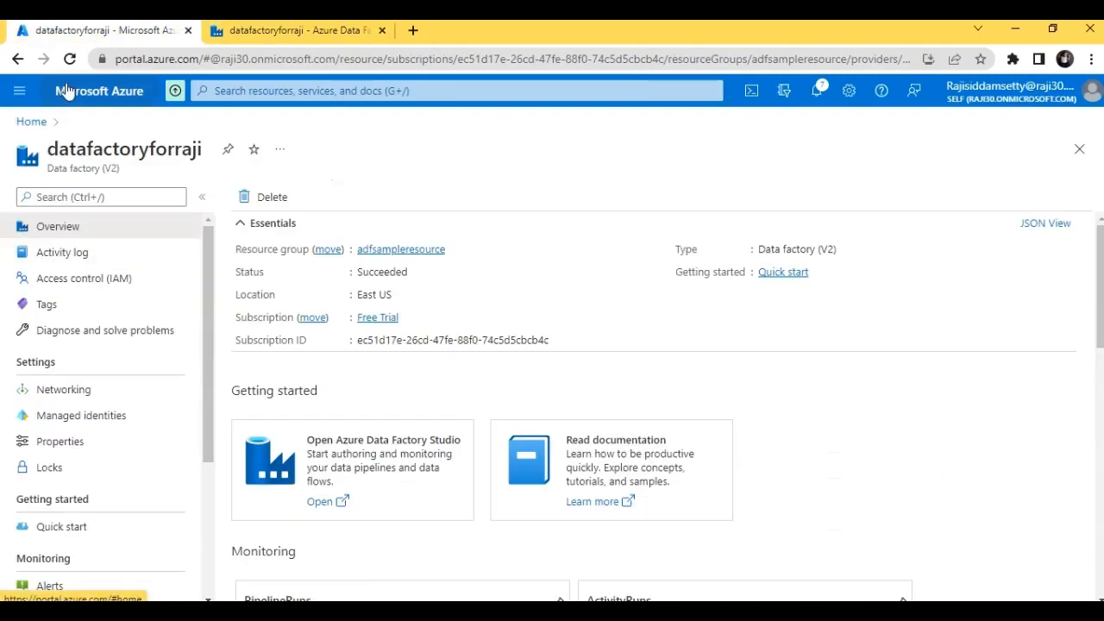
{"action": "left_click", "coordinate": [30, 121]}
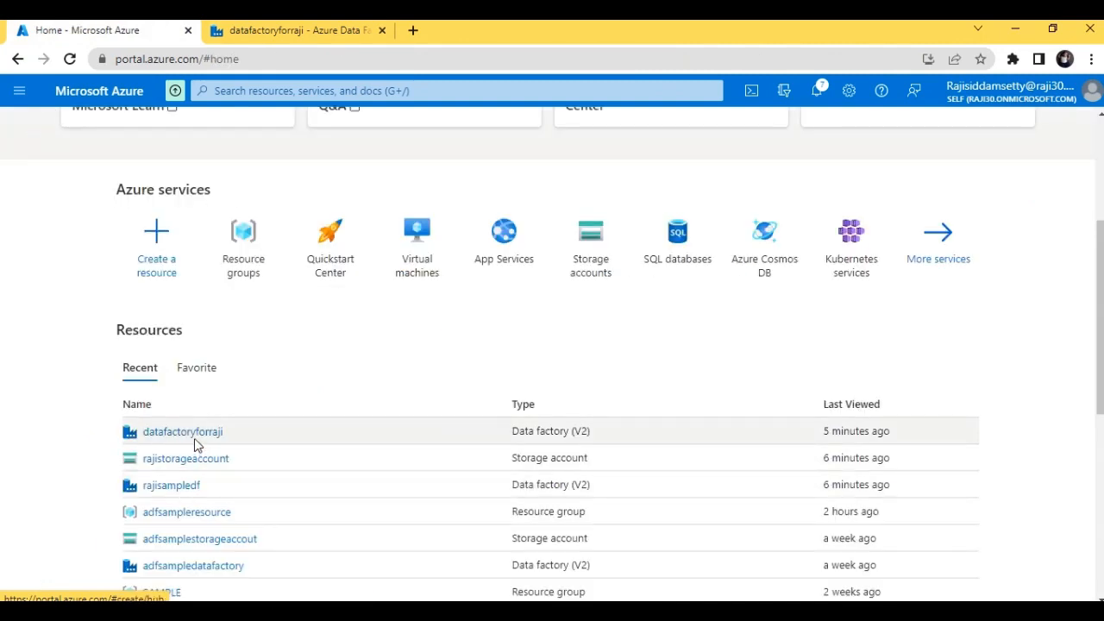
{"action": "left_click", "coordinate": [197, 464]}
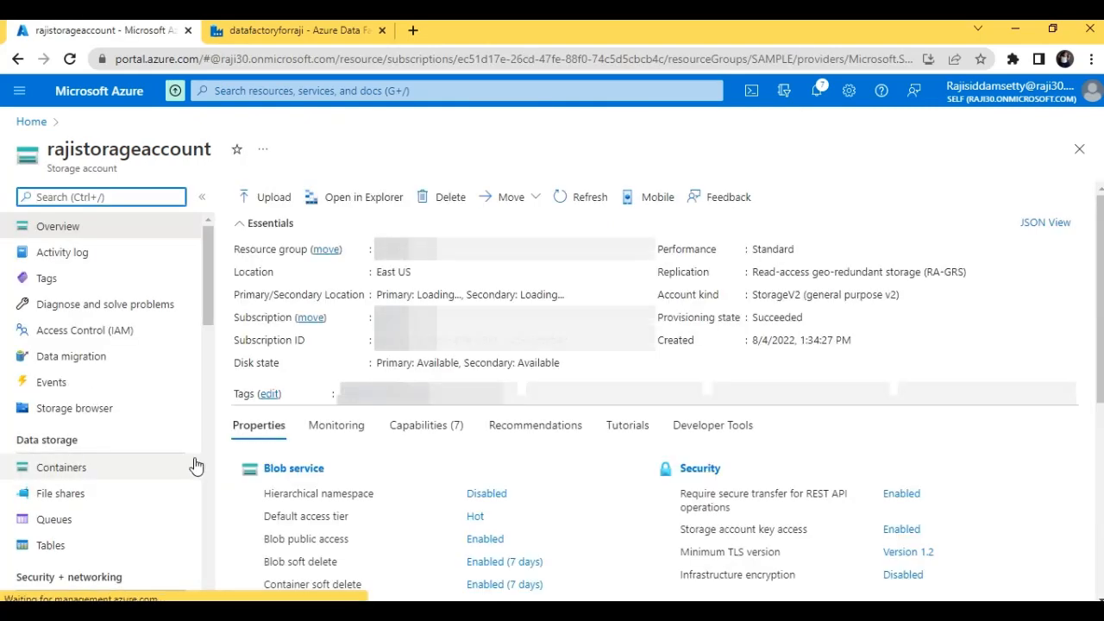
- Open the input folder in the storage account's data container and view the contents of data 1 - Sheet1.csv
{"action": "left_click", "coordinate": [149, 476]}
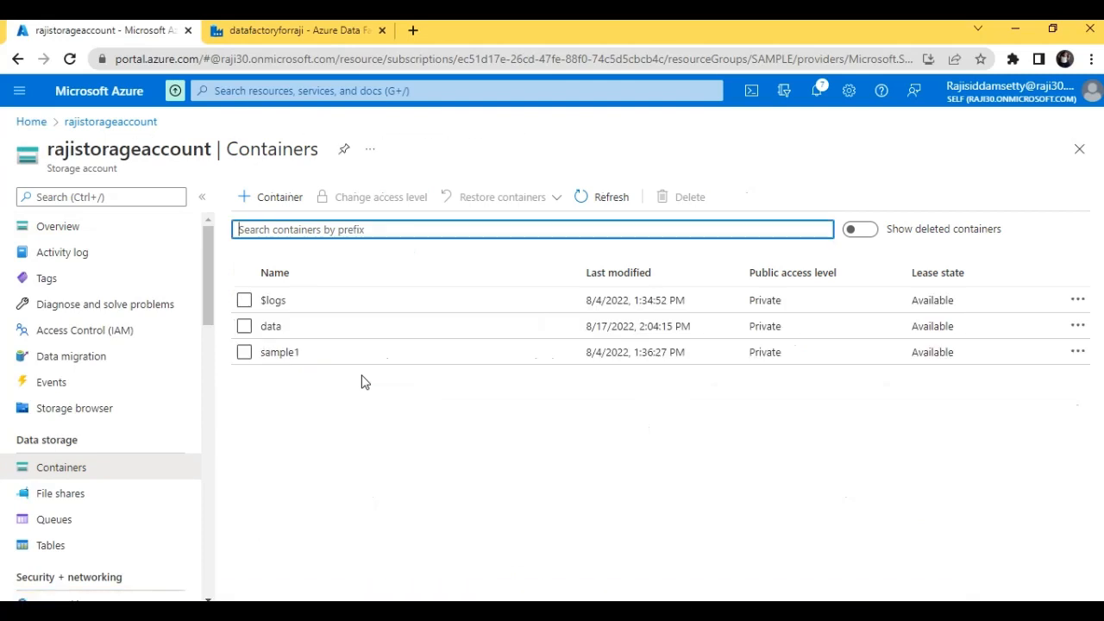
{"action": "left_click", "coordinate": [272, 329]}
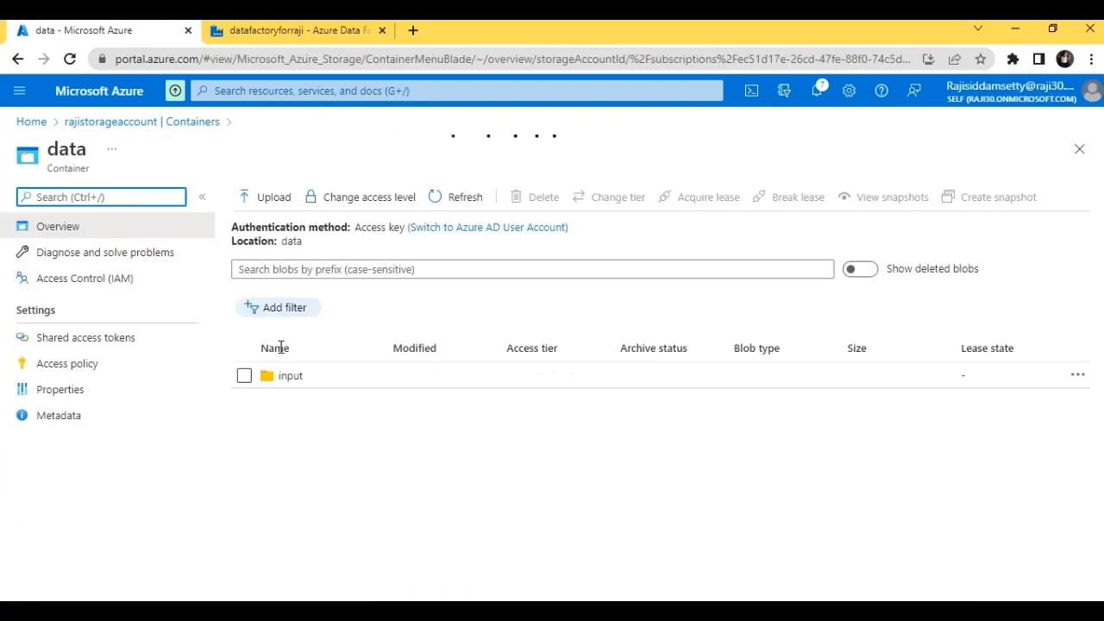
{"action": "left_click", "coordinate": [288, 376]}
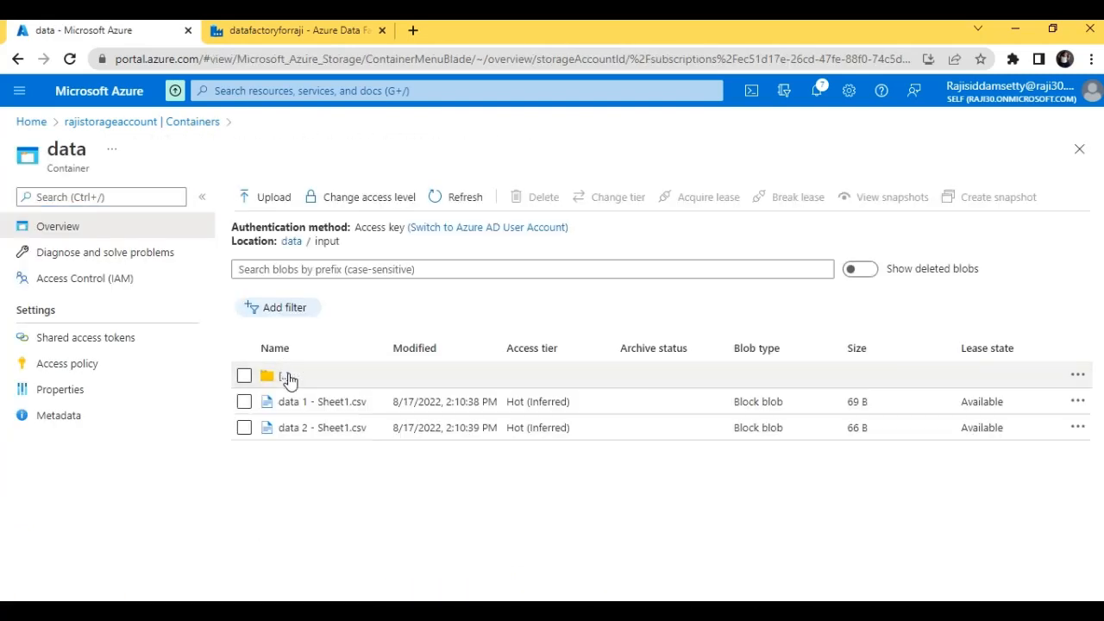
{"action": "left_click", "coordinate": [1077, 401]}
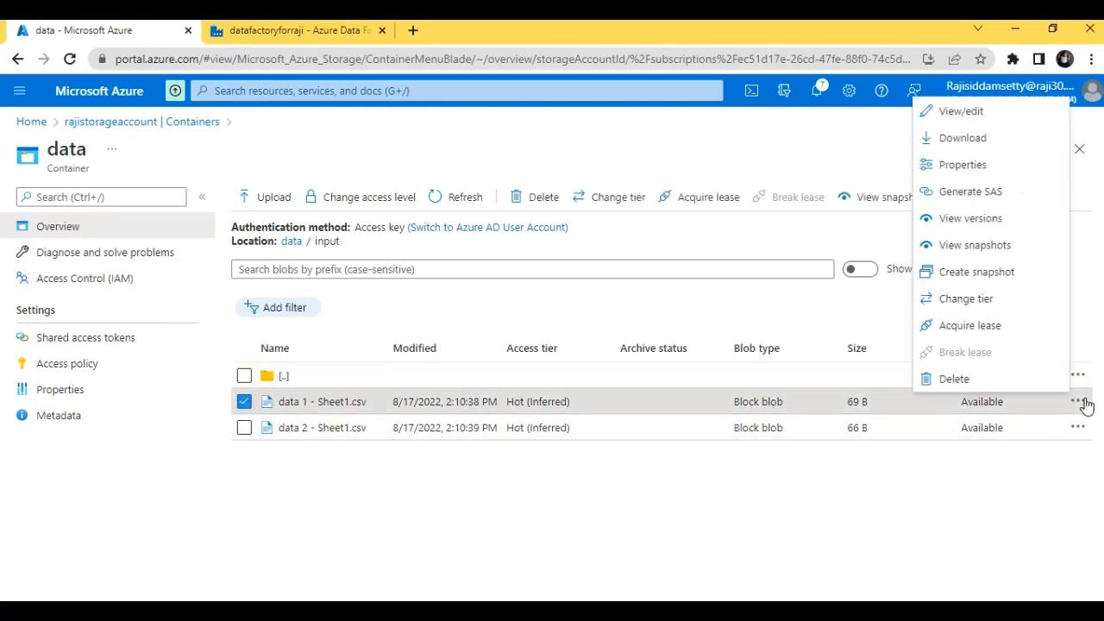
{"action": "left_click", "coordinate": [957, 111]}
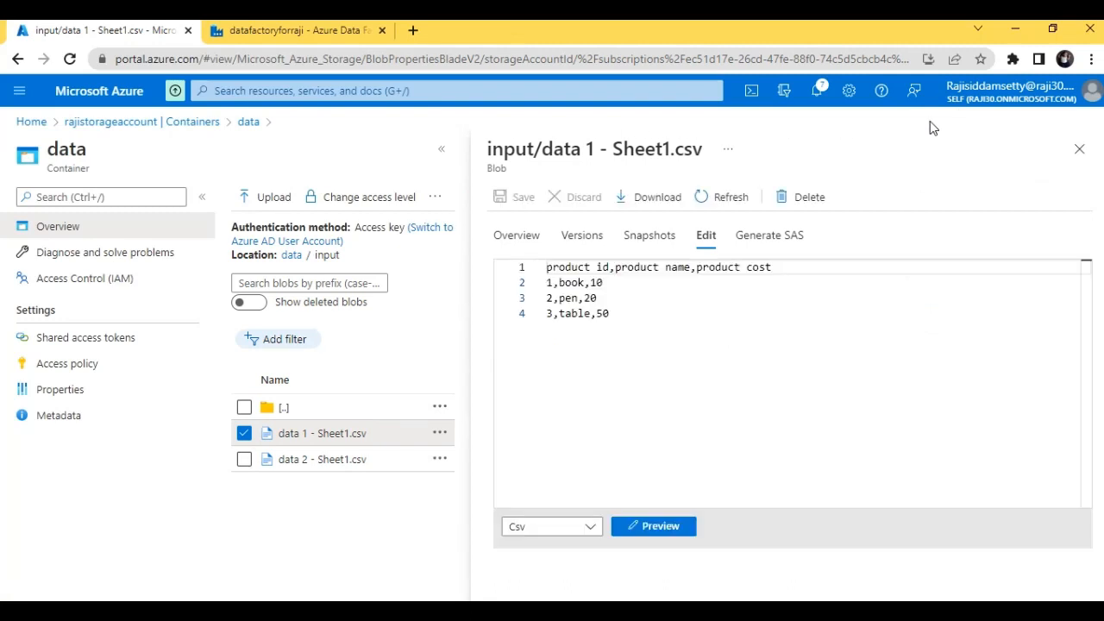
{"action": "left_click", "coordinate": [802, 276]}
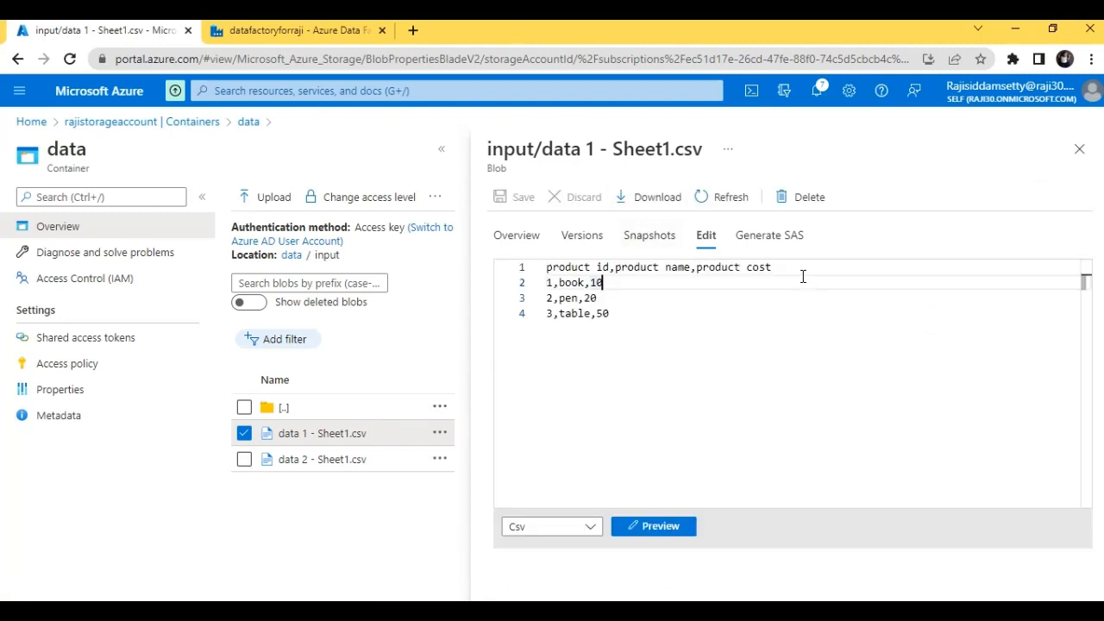
- Switch to Azure Data Factory, re-import data1's schema from the connection/store, and compare its columns with those of data2
{"action": "left_click", "coordinate": [285, 30]}
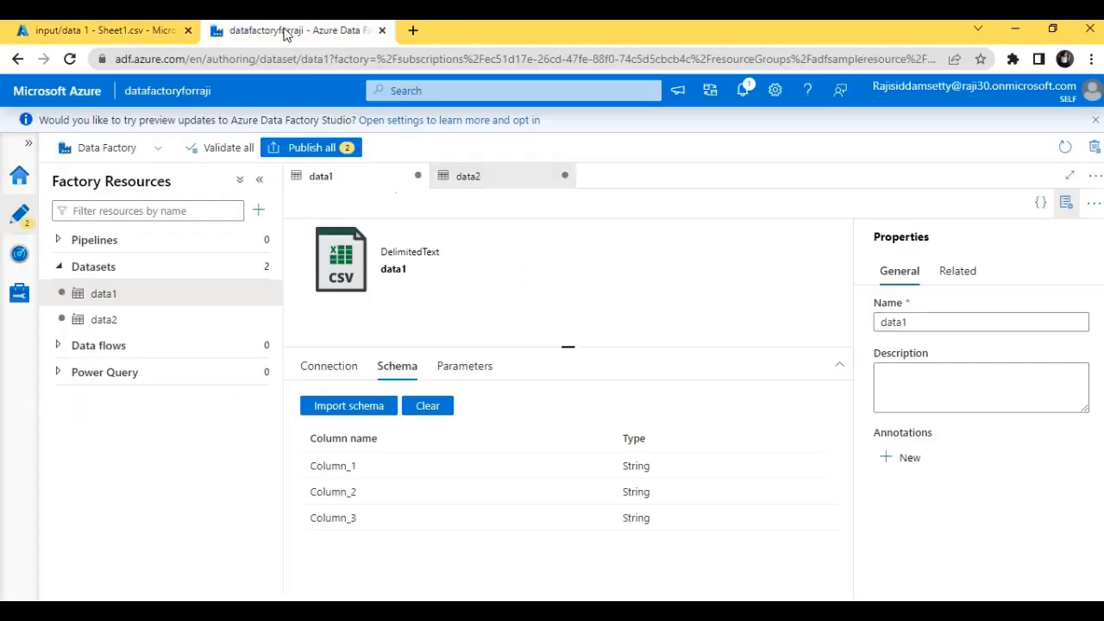
{"action": "left_click", "coordinate": [364, 408]}
{"action": "left_click", "coordinate": [372, 457]}
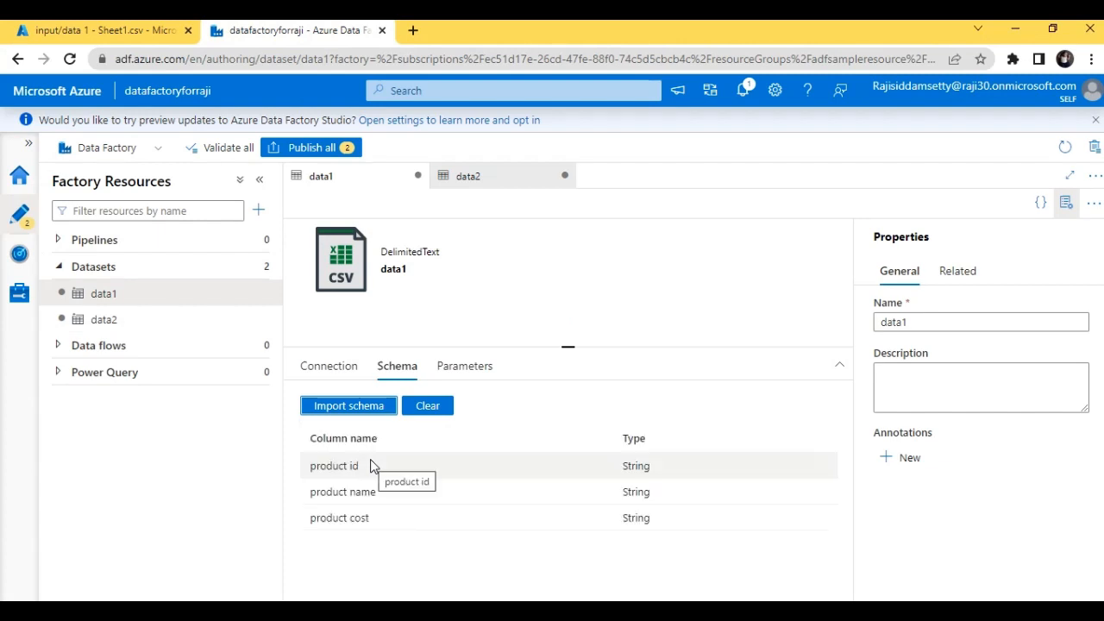
{"action": "left_click", "coordinate": [484, 179]}
{"action": "left_click", "coordinate": [361, 183]}
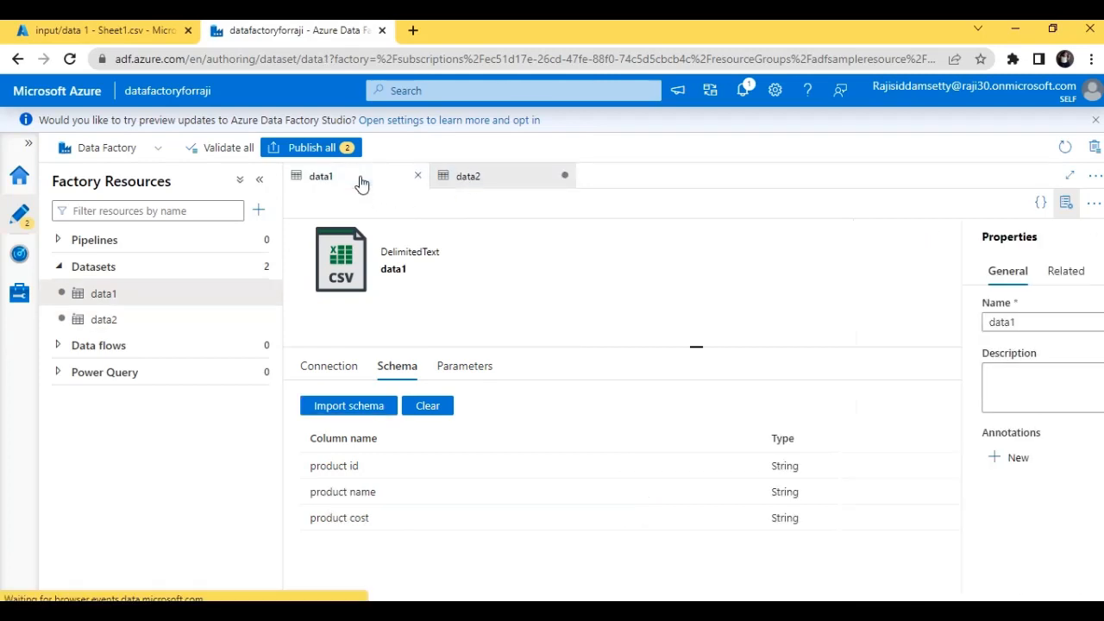
{"action": "left_click", "coordinate": [522, 176]}
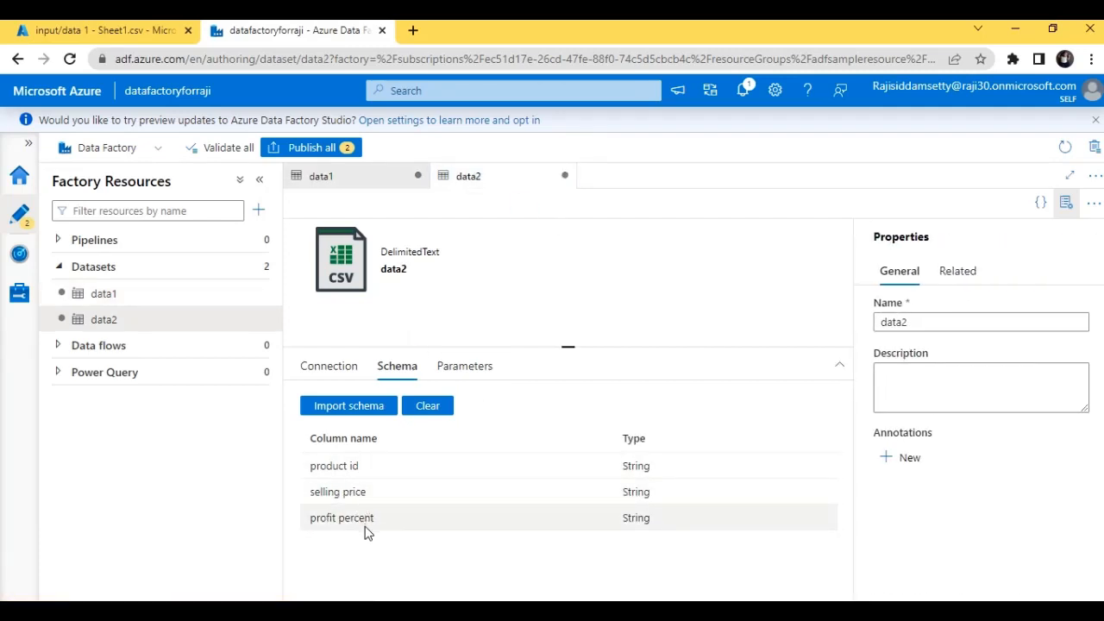
- Collapse the datasets list and create a new data flow in the factory resources
{"action": "left_click", "coordinate": [154, 274]}
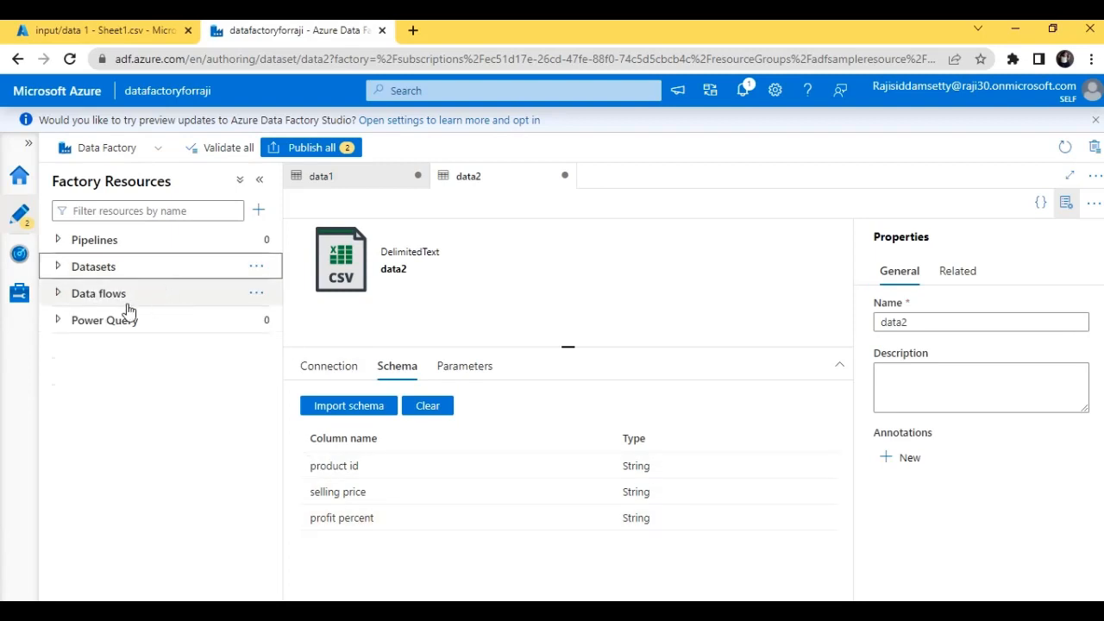
{"action": "left_click", "coordinate": [90, 297]}
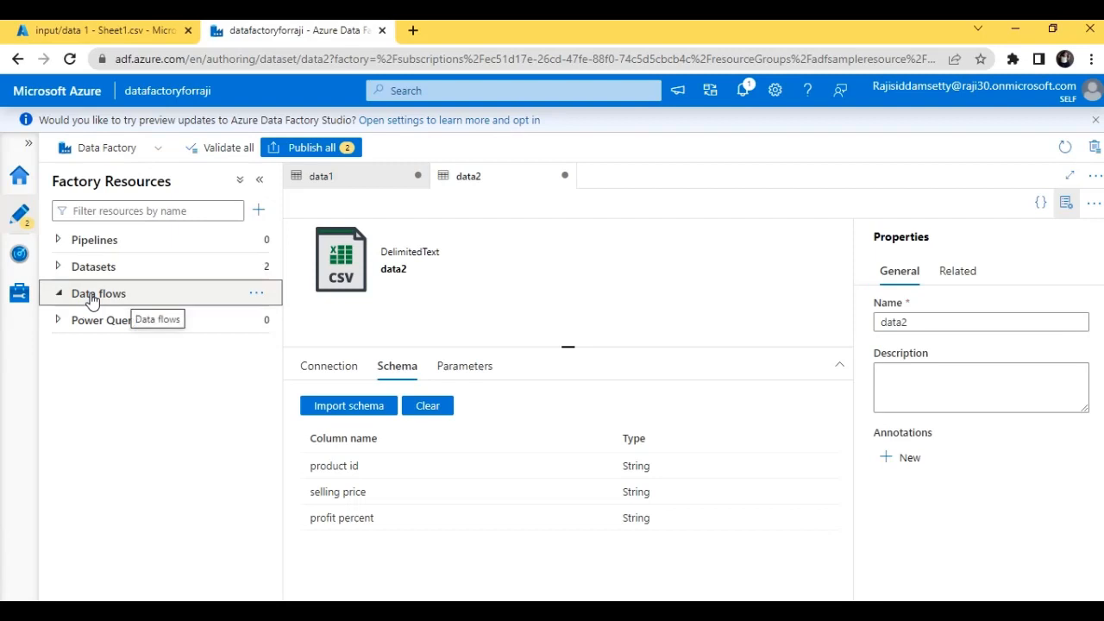
{"action": "left_click", "coordinate": [258, 295]}
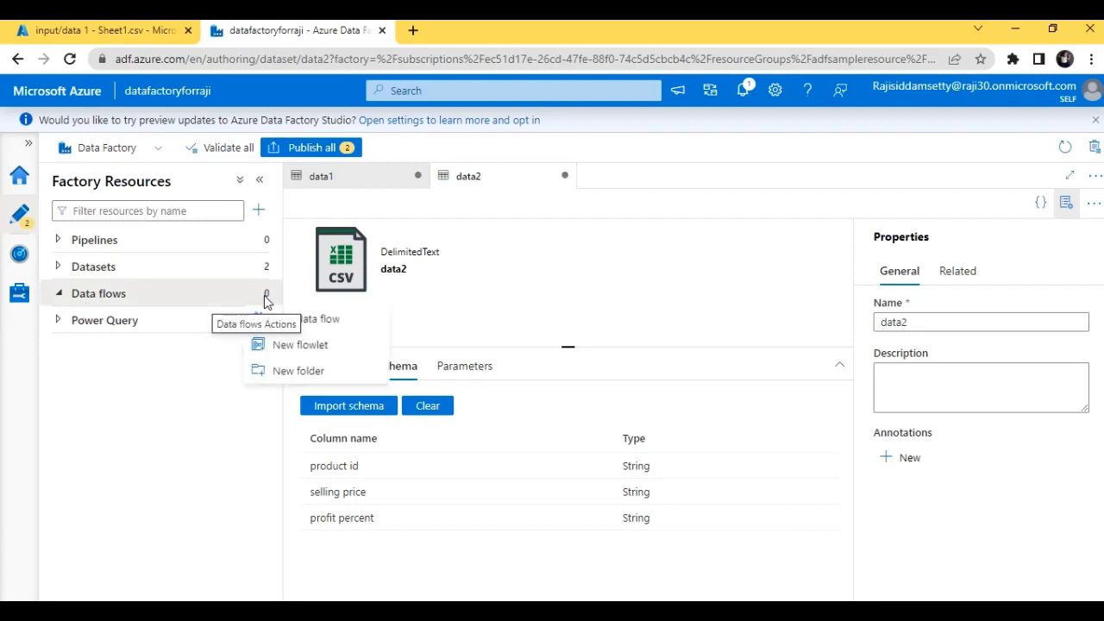
{"action": "left_click", "coordinate": [294, 323]}
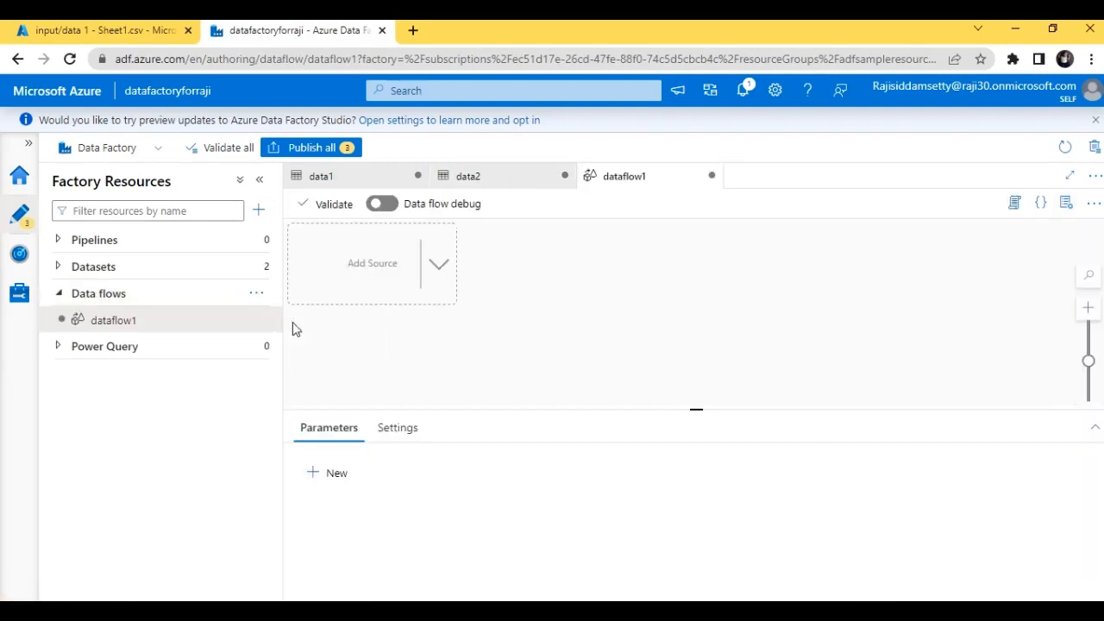
- Add a source to dataflow1 with the output stream name data1 and the dataset data1
{"action": "left_click", "coordinate": [417, 266]}
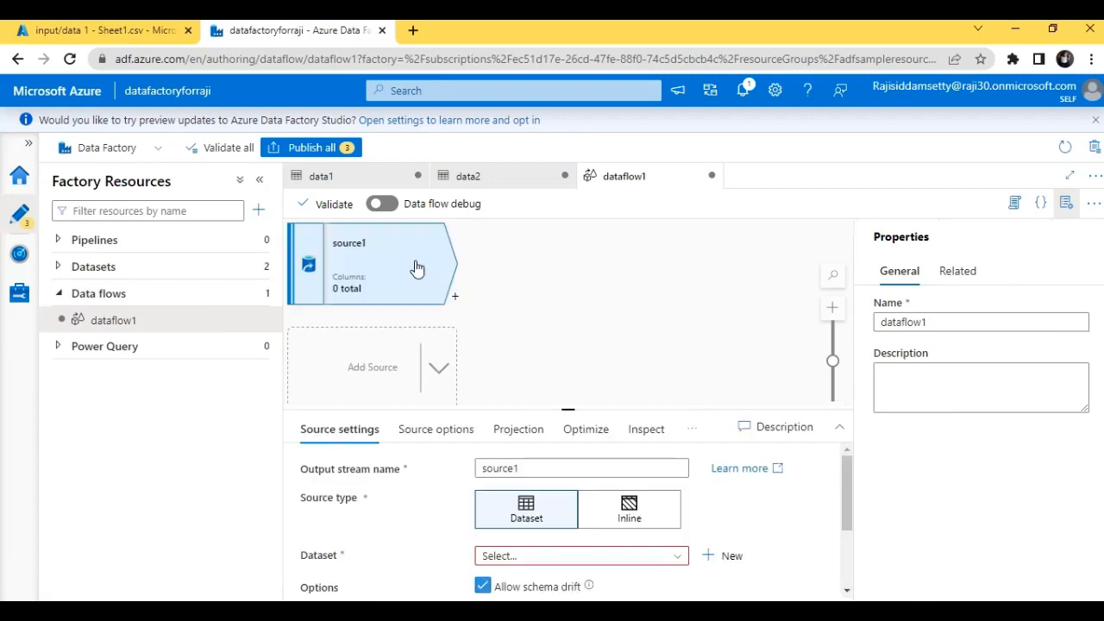
{"action": "double_click", "coordinate": [524, 467]}
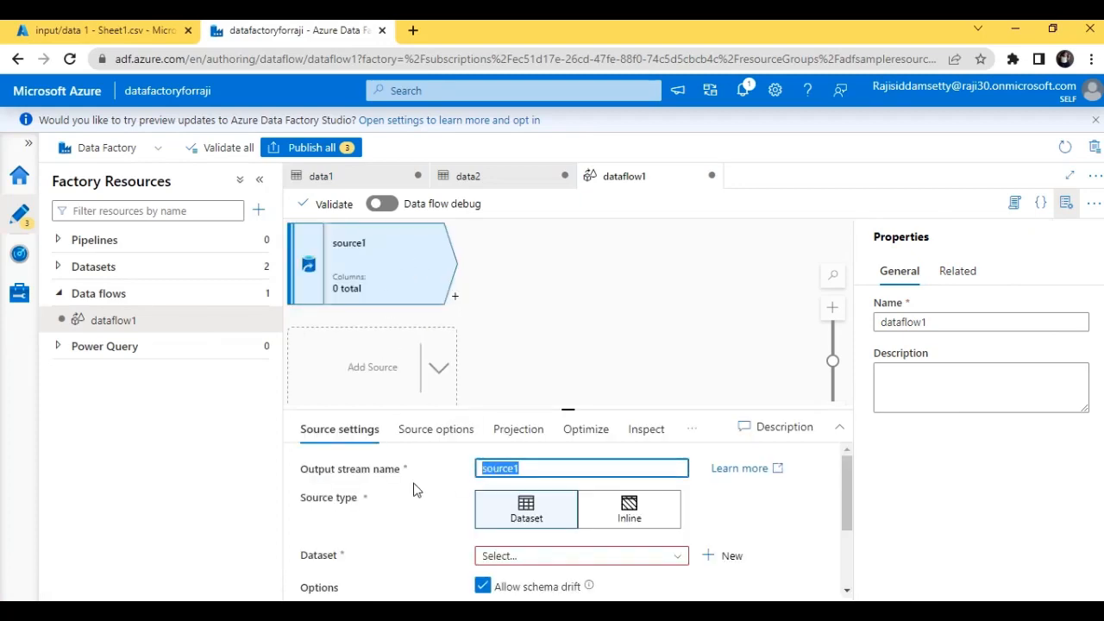
{"action": "type", "text": "data1"}
{"action": "left_click", "coordinate": [516, 515]}
{"action": "left_click", "coordinate": [547, 555]}
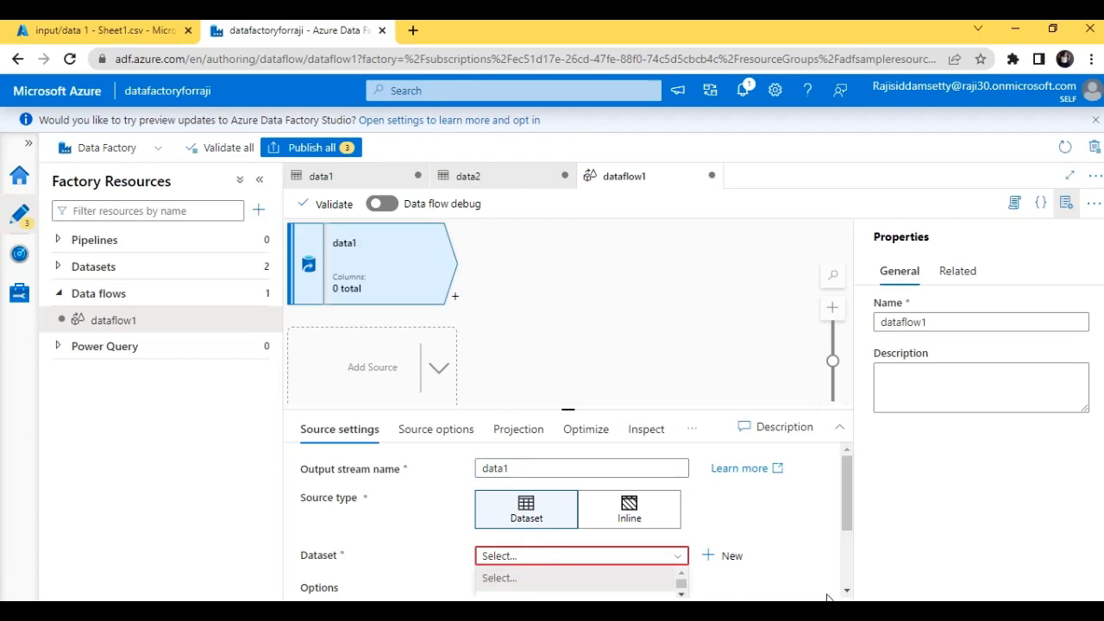
{"action": "left_click_drag", "start_coordinate": [849, 494], "coordinate": [854, 540]}
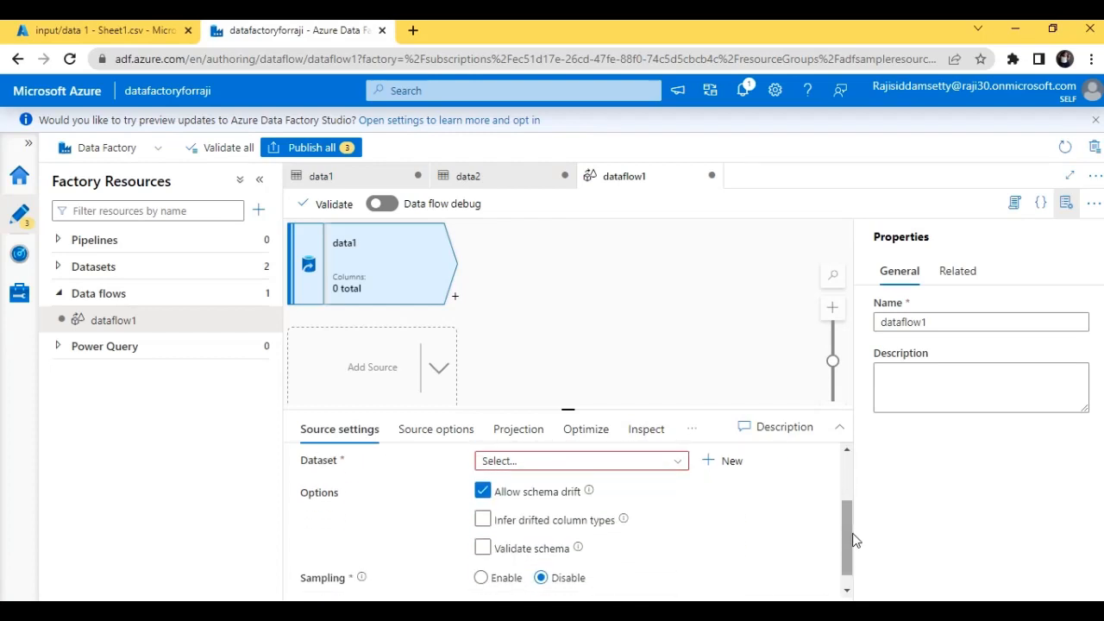
{"action": "left_click", "coordinate": [669, 463]}
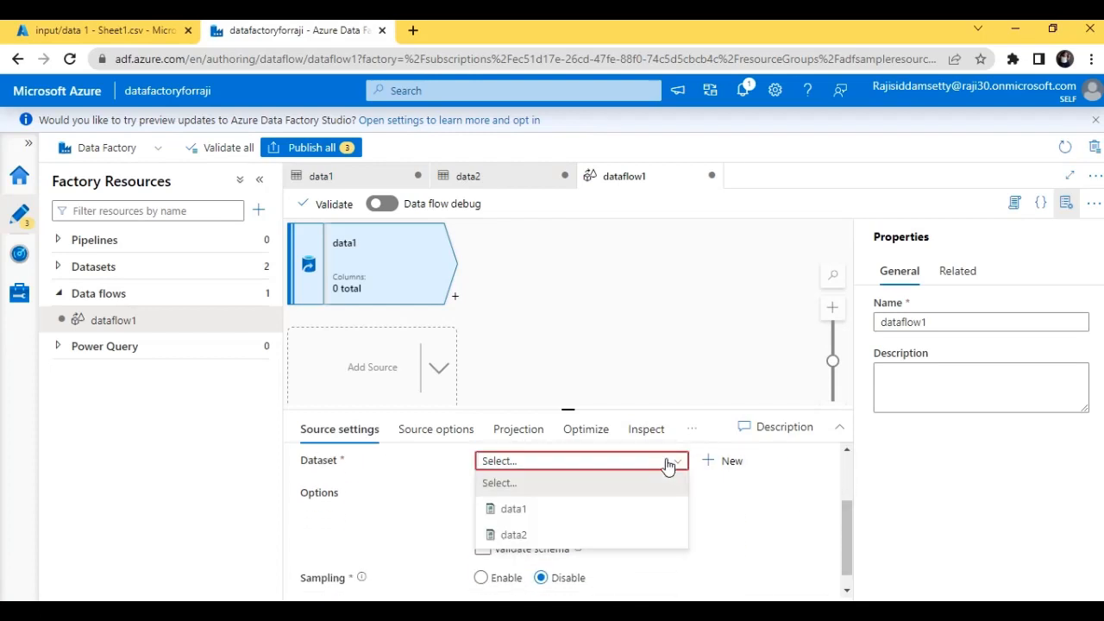
{"action": "left_click", "coordinate": [647, 515]}
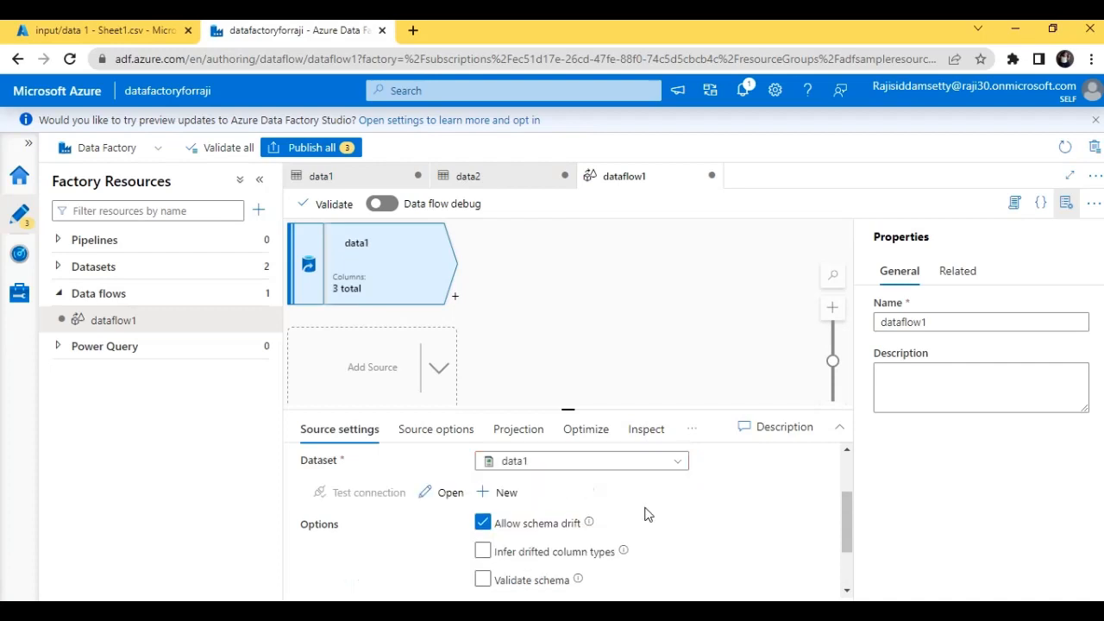
- Add a second source to dataflow1 with the output stream name data2 and the dataset data2
{"action": "left_click", "coordinate": [339, 368]}
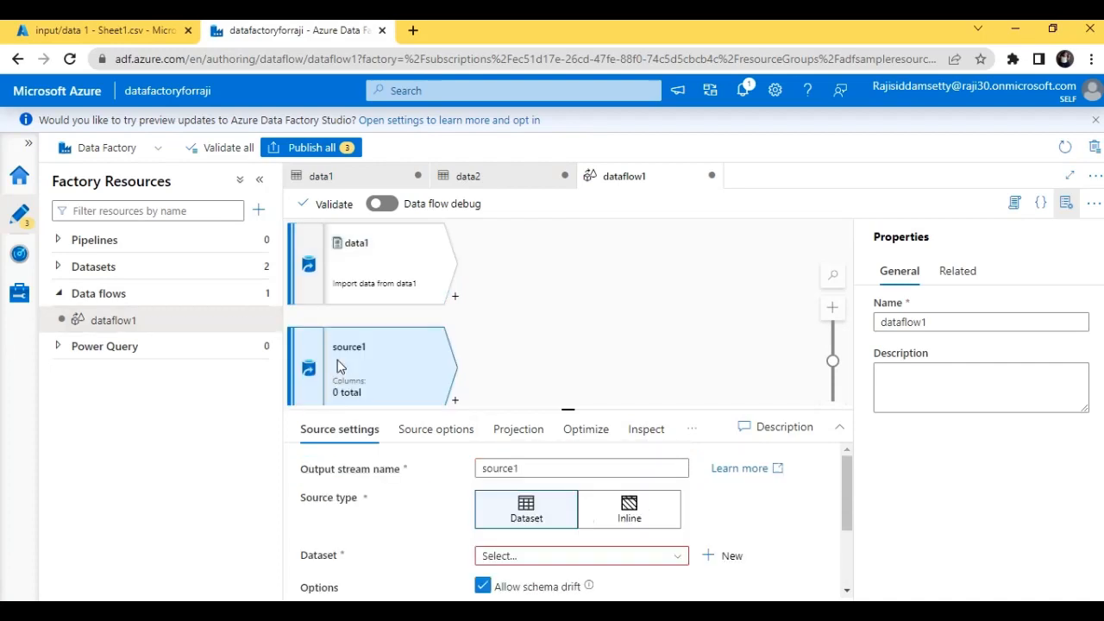
{"action": "left_click", "coordinate": [544, 467]}
{"action": "key", "text": "BackSpace"}
{"action": "key", "text": "BackSpace"}
{"action": "key", "text": "BackSpace"}
{"action": "key", "text": "BackSpace"}
{"action": "key", "text": "BackSpace"}
{"action": "key", "text": "BackSpace"}
{"action": "key", "text": "BackSpace"}
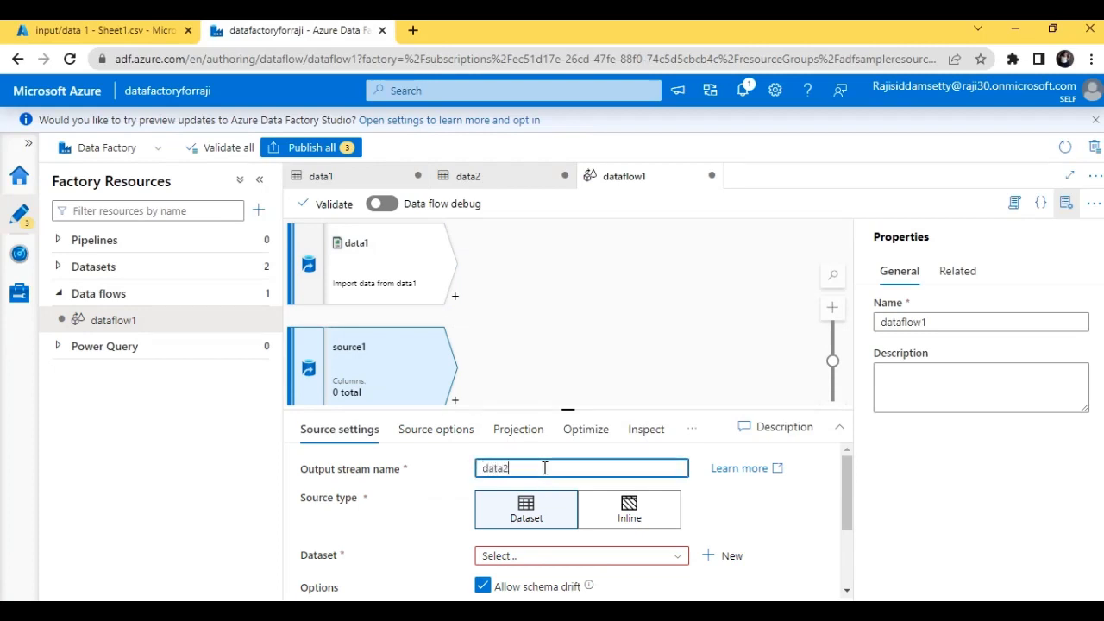
{"action": "left_click", "coordinate": [555, 554]}
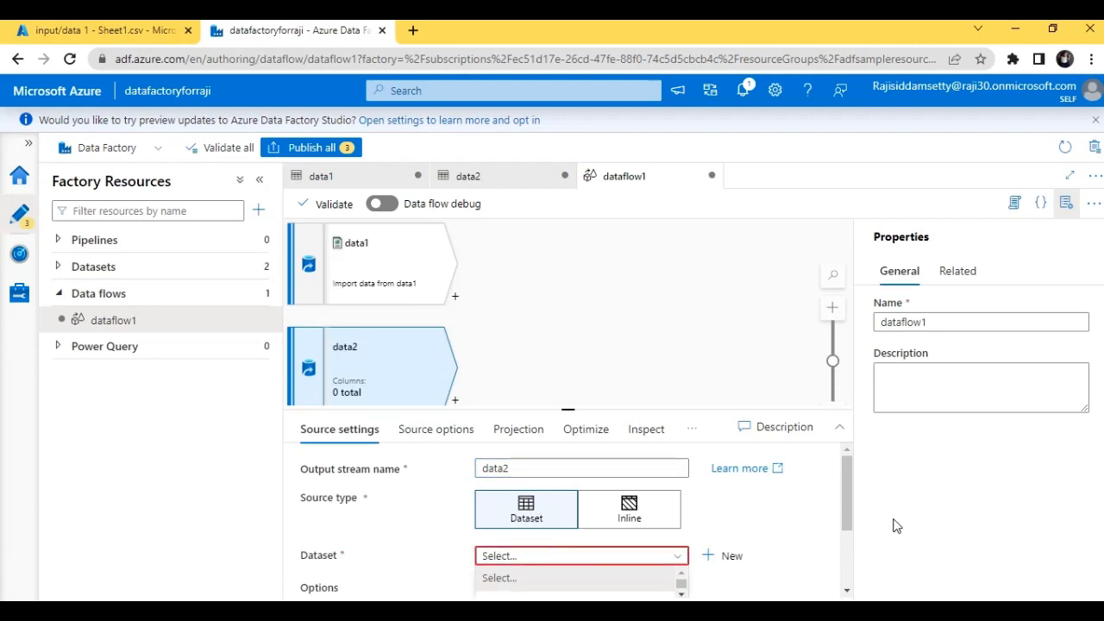
{"action": "left_click_drag", "start_coordinate": [848, 504], "coordinate": [856, 546]}
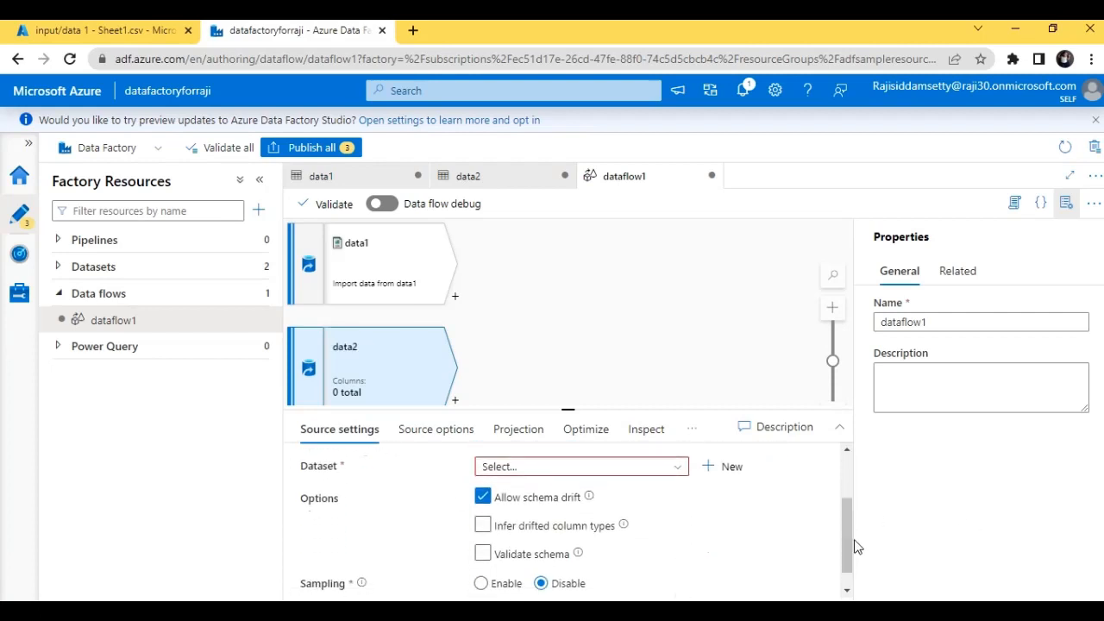
{"action": "left_click", "coordinate": [602, 476]}
{"action": "left_click", "coordinate": [587, 543]}
- Add a Join transformation after data1 with data2 as the right stream, and review its join type and join conditions
{"action": "left_click", "coordinate": [458, 297]}
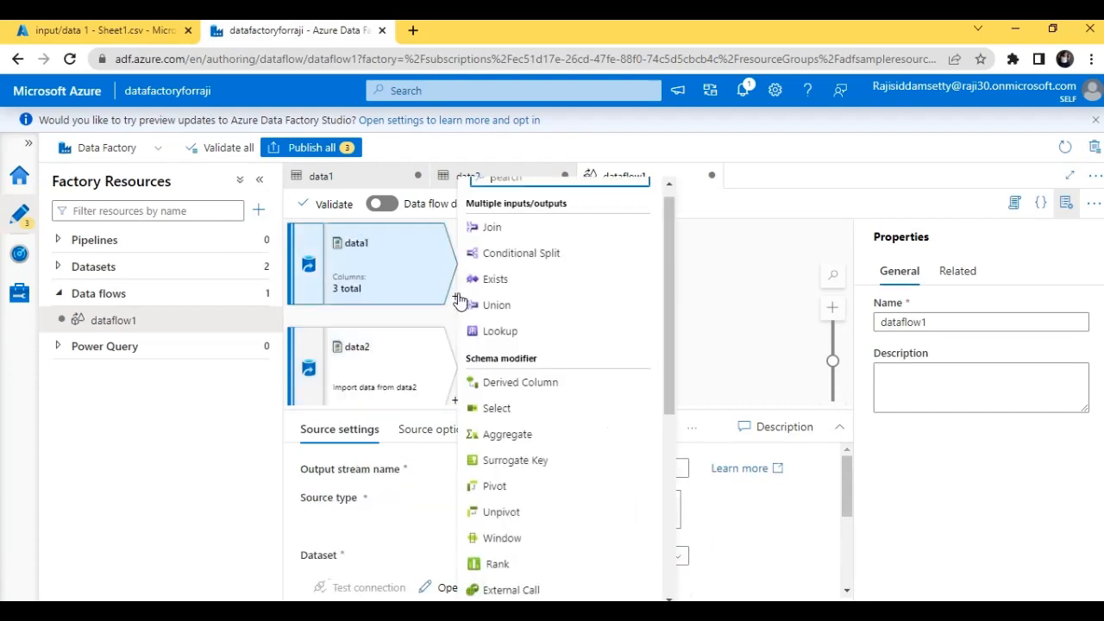
{"action": "left_click", "coordinate": [492, 228]}
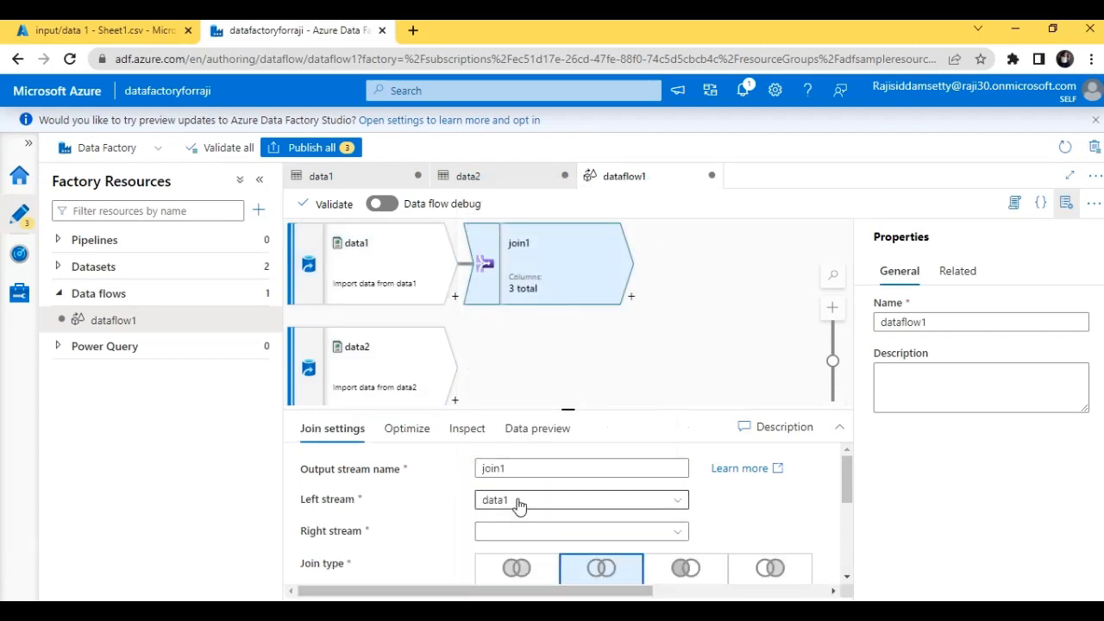
{"action": "left_click", "coordinate": [529, 532]}
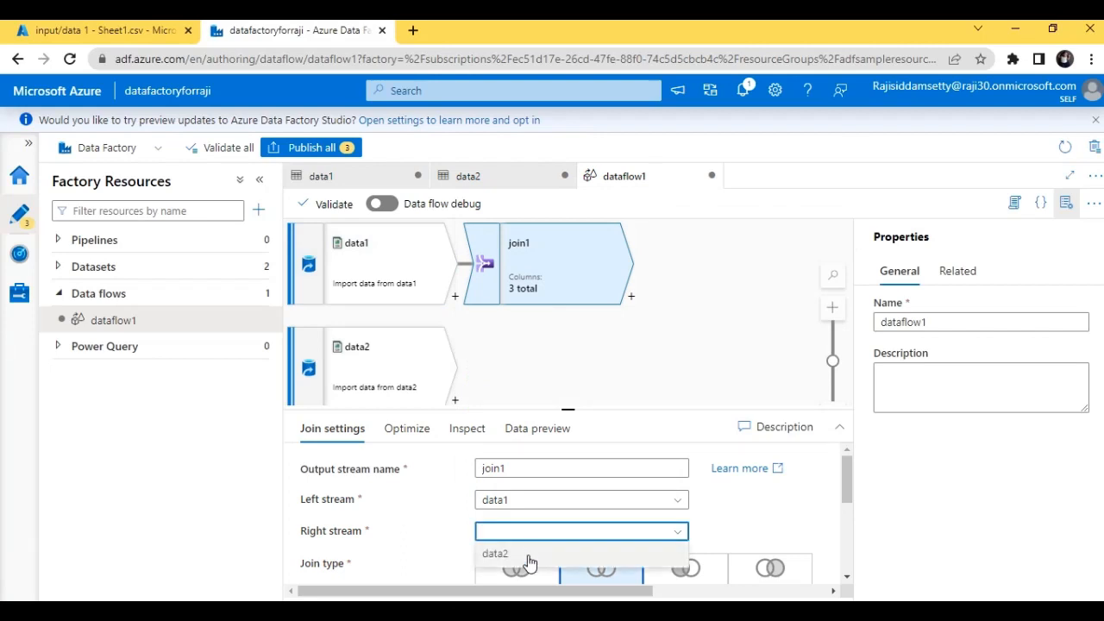
{"action": "left_click", "coordinate": [503, 553]}
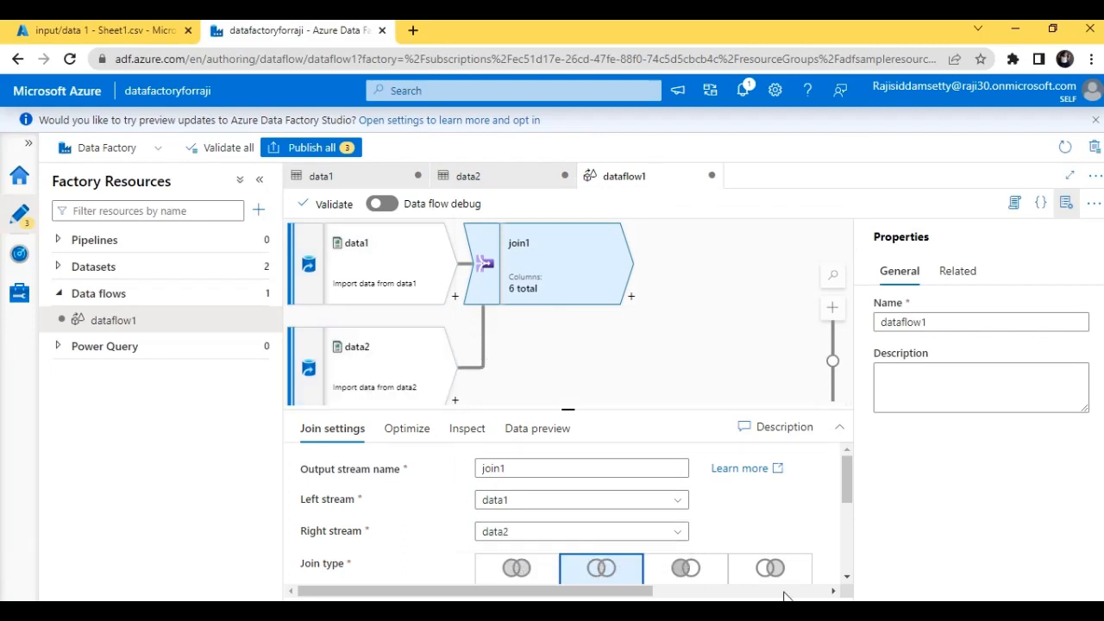
{"action": "scroll", "coordinate": [846, 491], "scroll_direction": "down", "scroll_amount": 1}
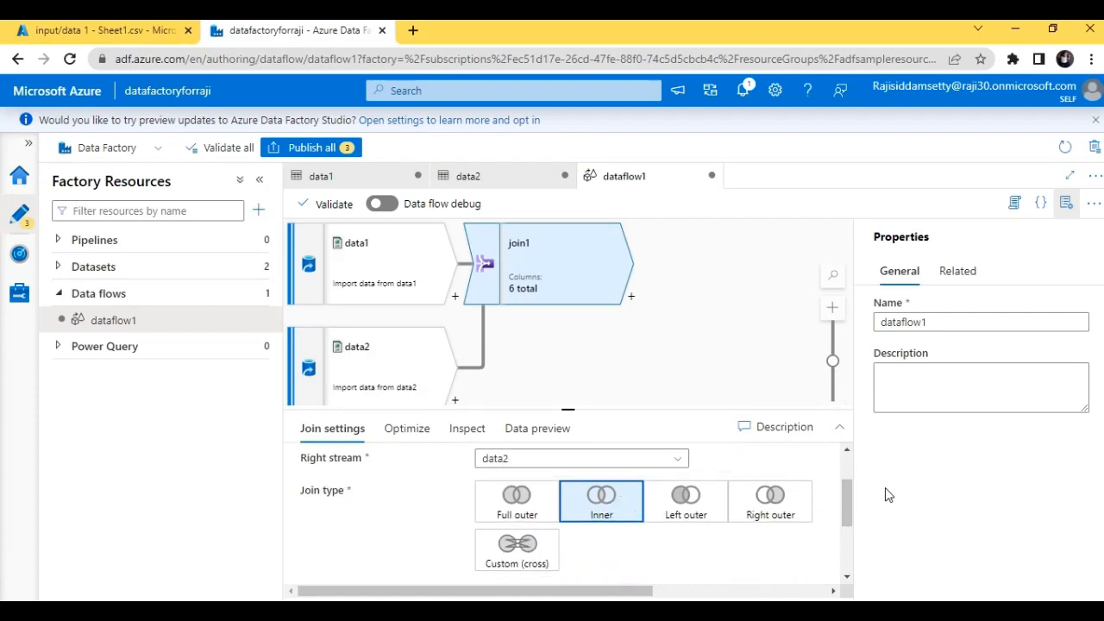
{"action": "left_click_drag", "start_coordinate": [848, 510], "coordinate": [850, 556]}
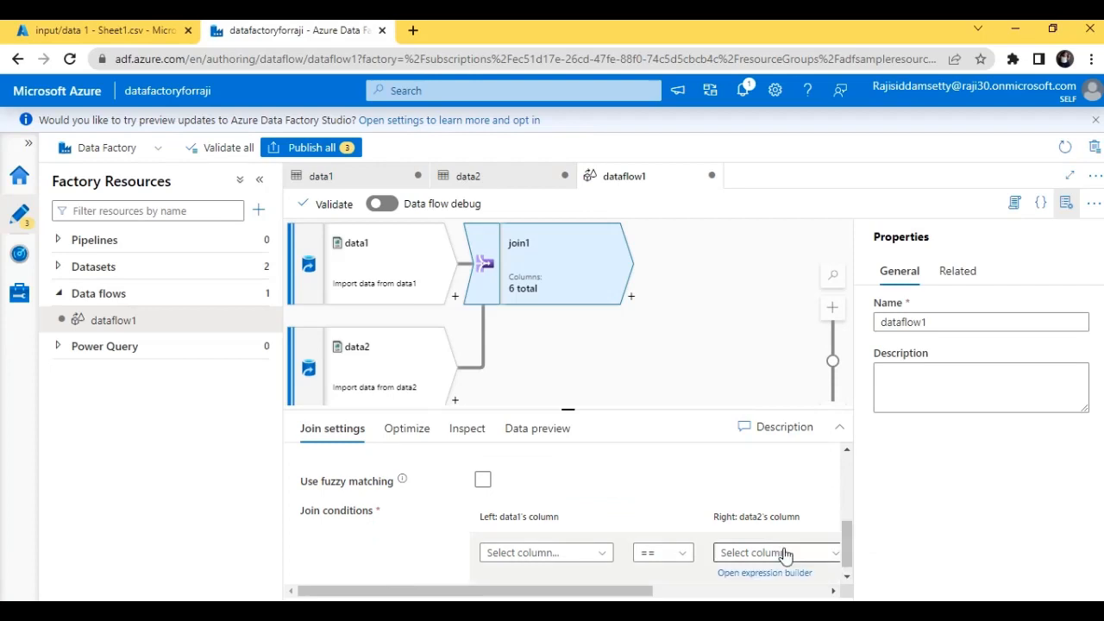
{"action": "mouse_move", "coordinate": [595, 592]}
{"action": "left_mouse_down"}
{"action": "mouse_move", "coordinate": [662, 596]}
{"action": "mouse_move", "coordinate": [592, 595]}
{"action": "left_mouse_up"}
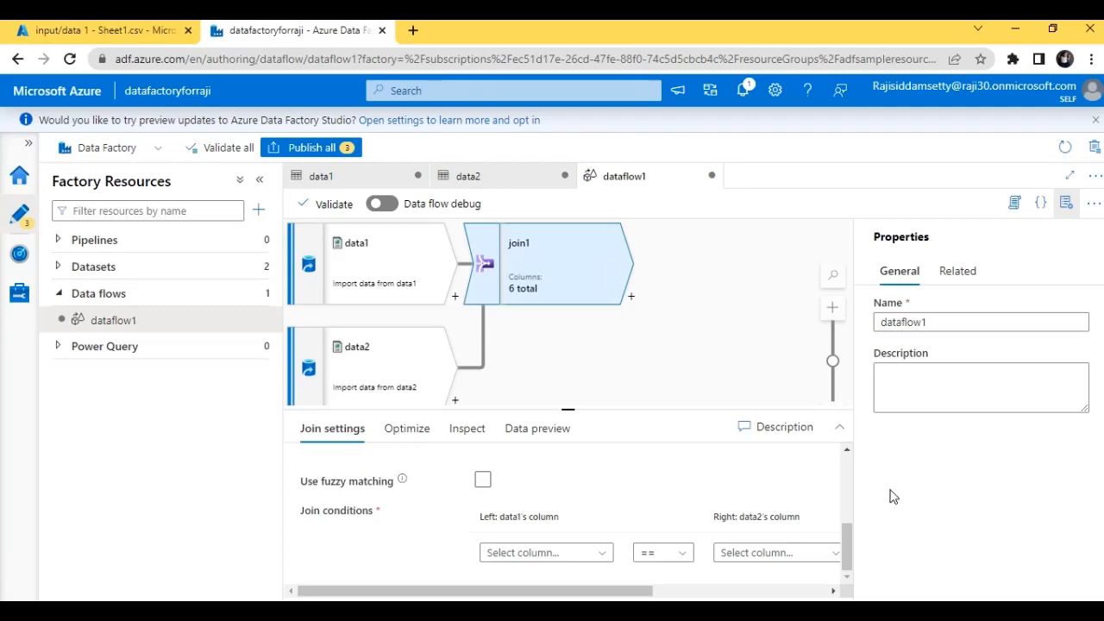
{"action": "left_click_drag", "start_coordinate": [850, 537], "coordinate": [848, 483]}
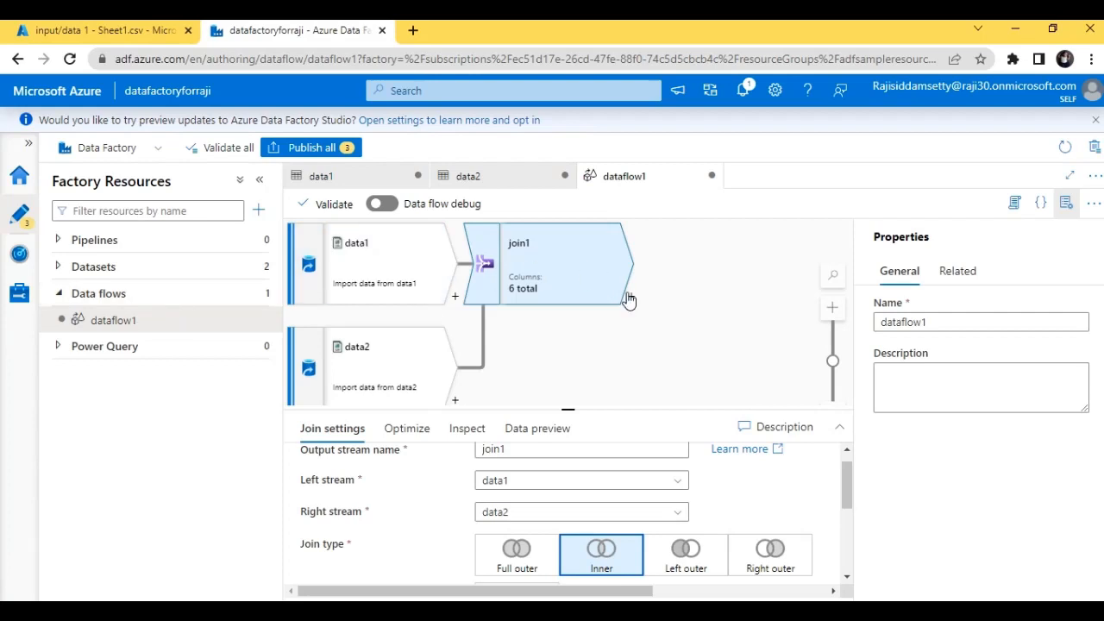
- Add a Sink destination after the join1 transformation
{"action": "left_click", "coordinate": [630, 297]}
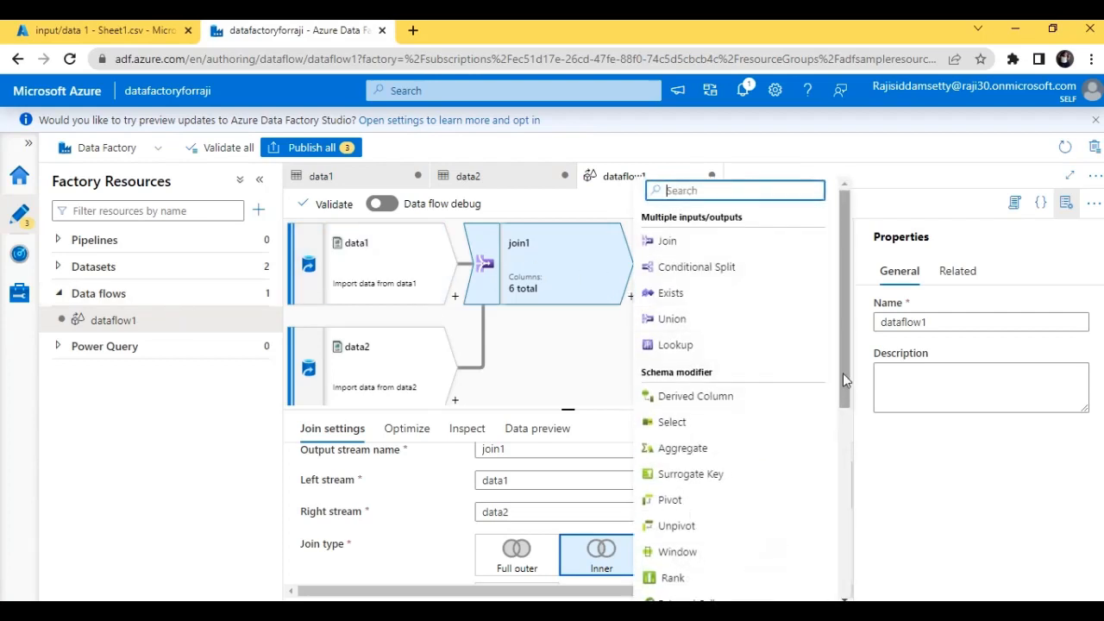
{"action": "left_click_drag", "start_coordinate": [839, 370], "coordinate": [845, 597]}
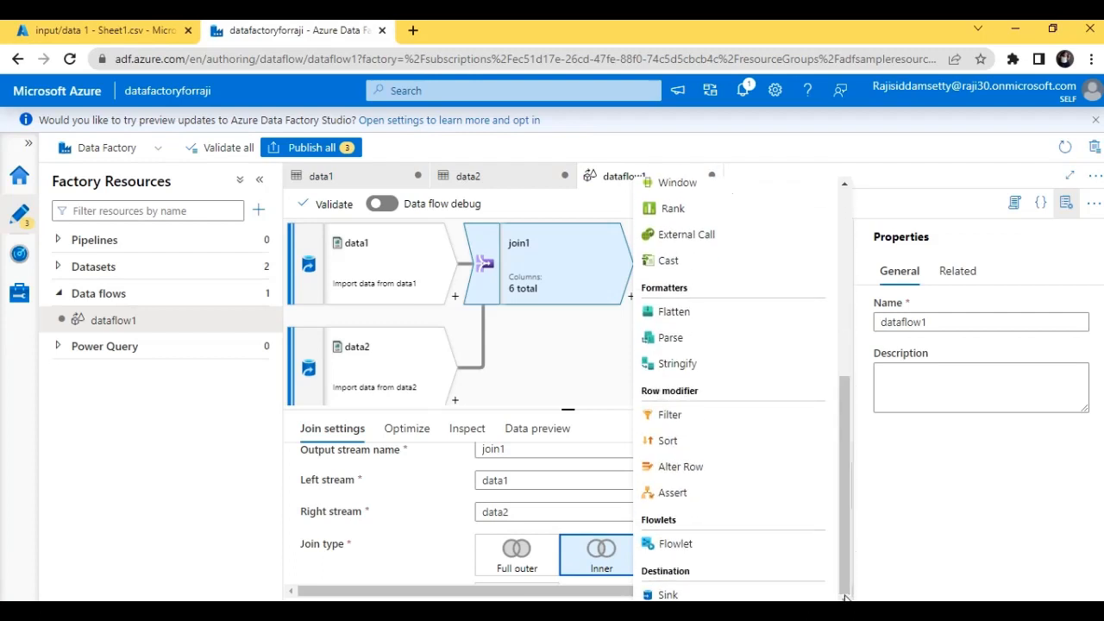
{"action": "left_click", "coordinate": [787, 595]}
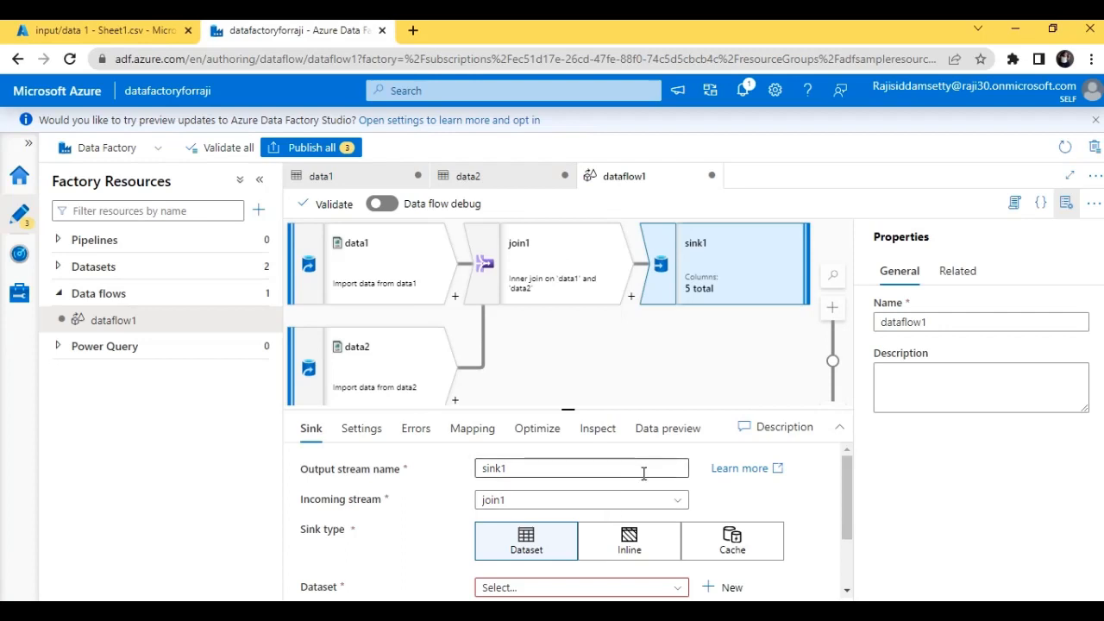
- Start a new dataset on Azure Blob Storage with the DelimitedText format for the sink output
{"action": "left_click_drag", "start_coordinate": [850, 505], "coordinate": [852, 552]}
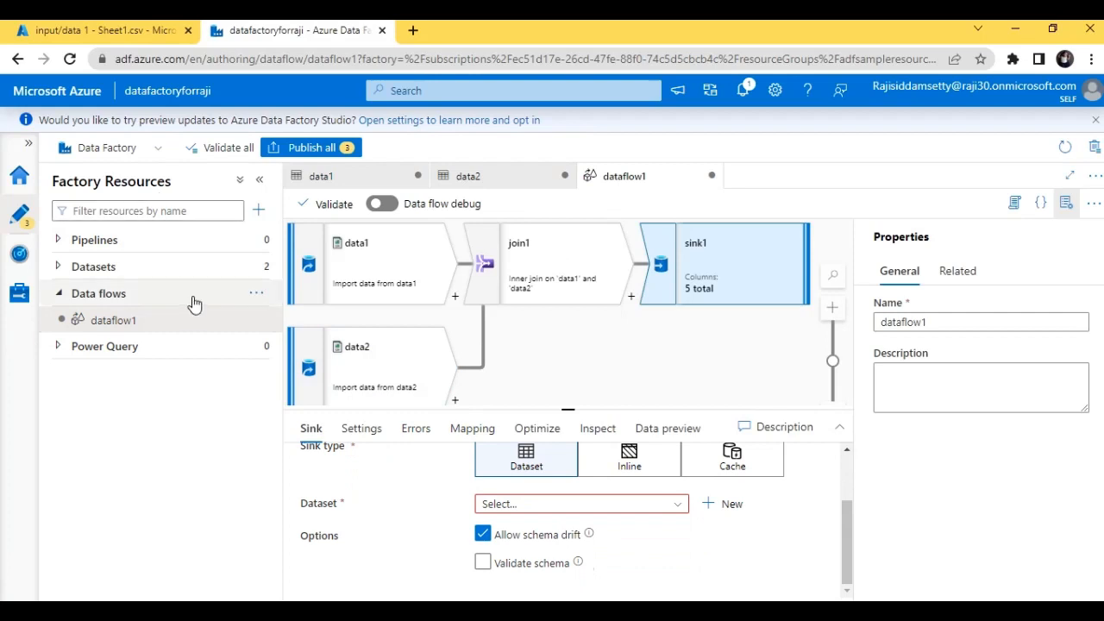
{"action": "left_click", "coordinate": [226, 269]}
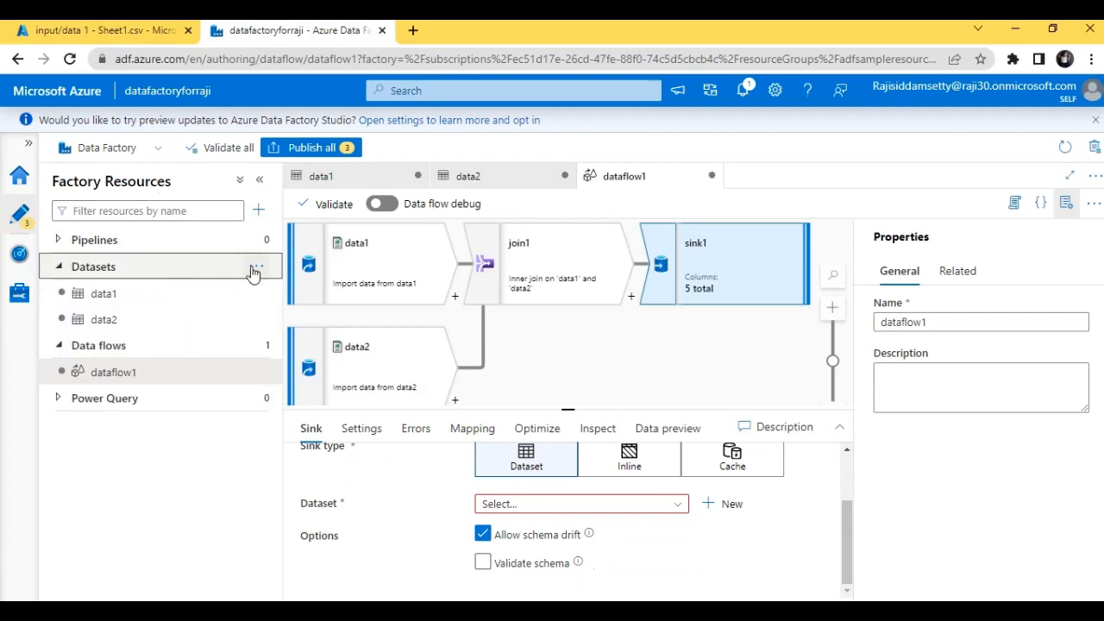
{"action": "left_click", "coordinate": [256, 267]}
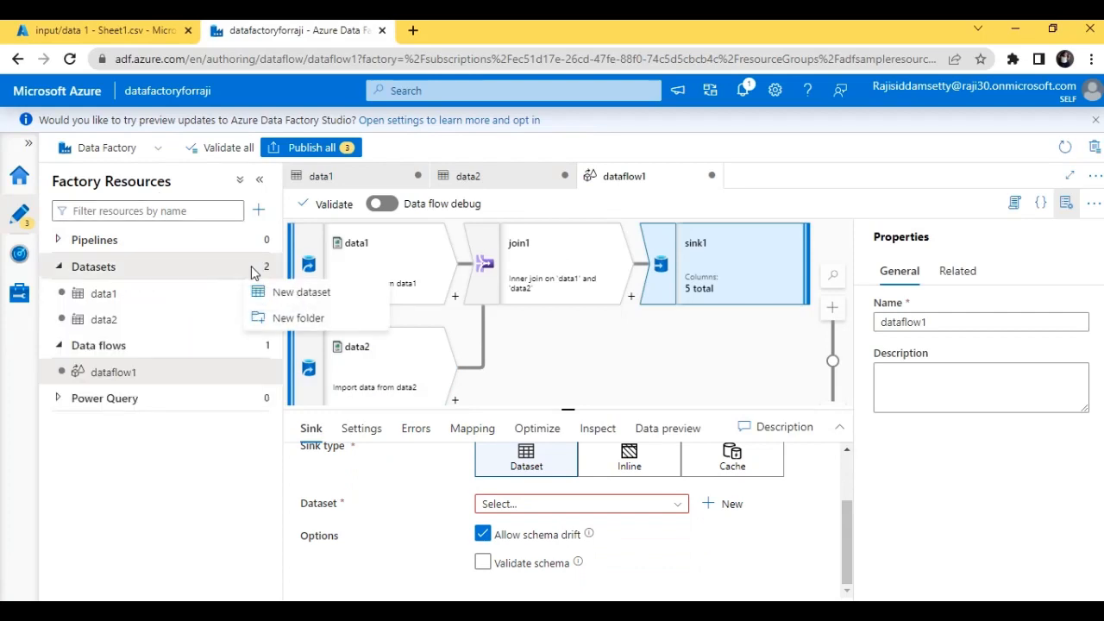
{"action": "left_click", "coordinate": [293, 292]}
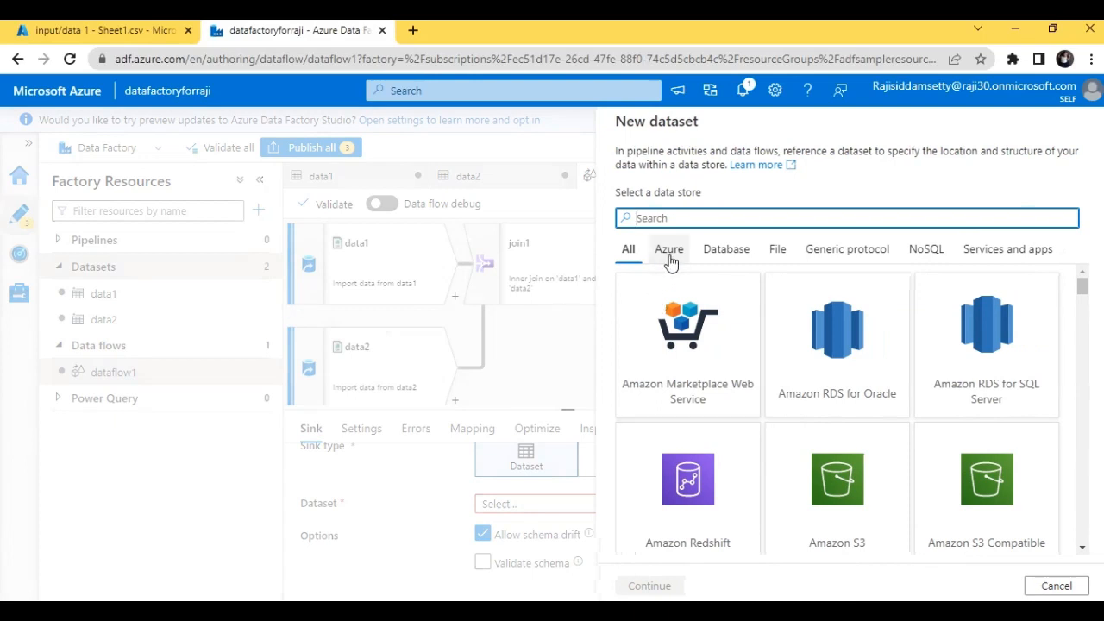
{"action": "type", "text": "blob"}
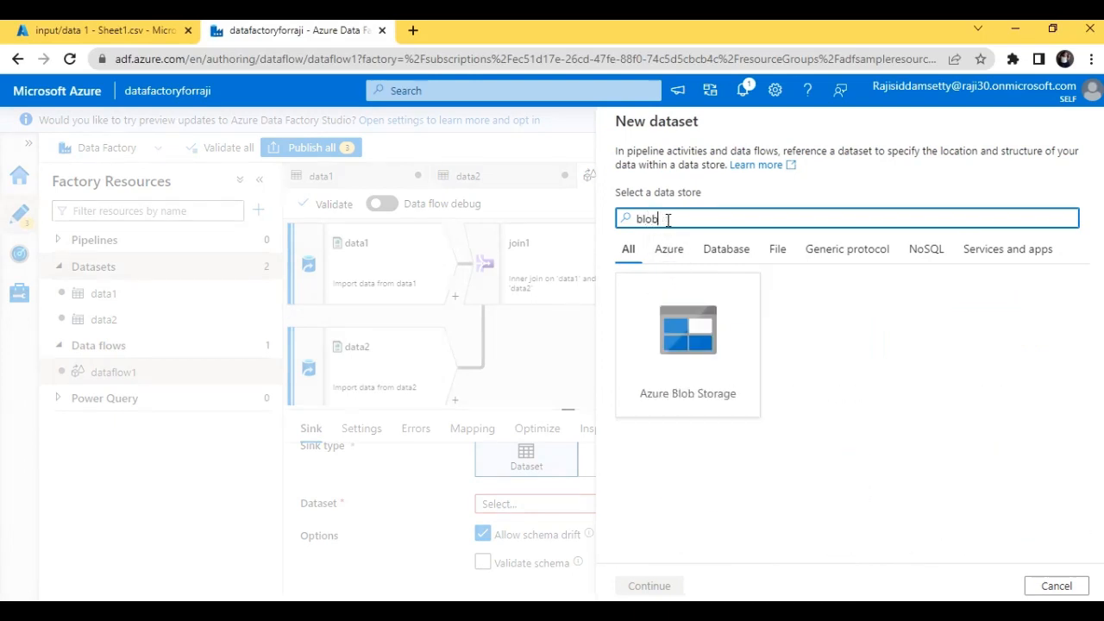
{"action": "left_click", "coordinate": [736, 371]}
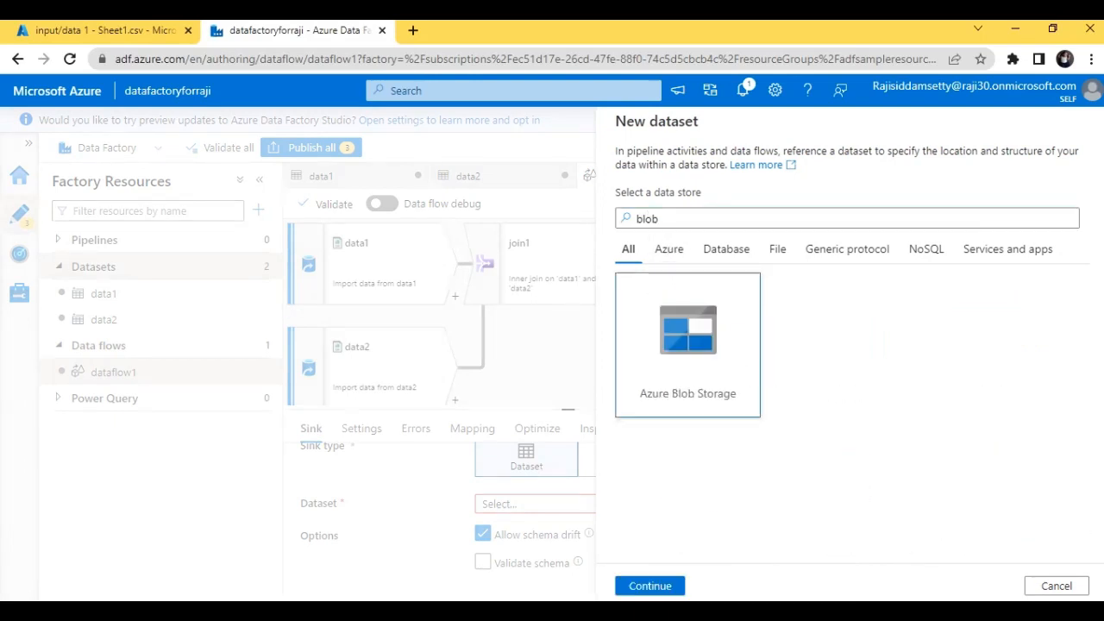
{"action": "left_click", "coordinate": [647, 587]}
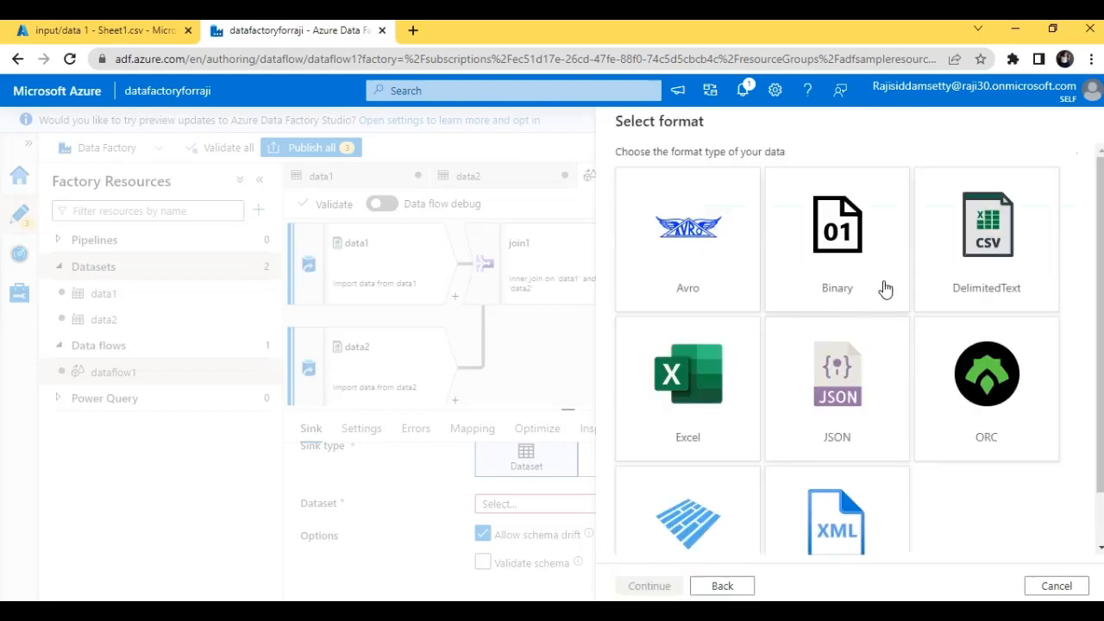
{"action": "left_click", "coordinate": [960, 269]}
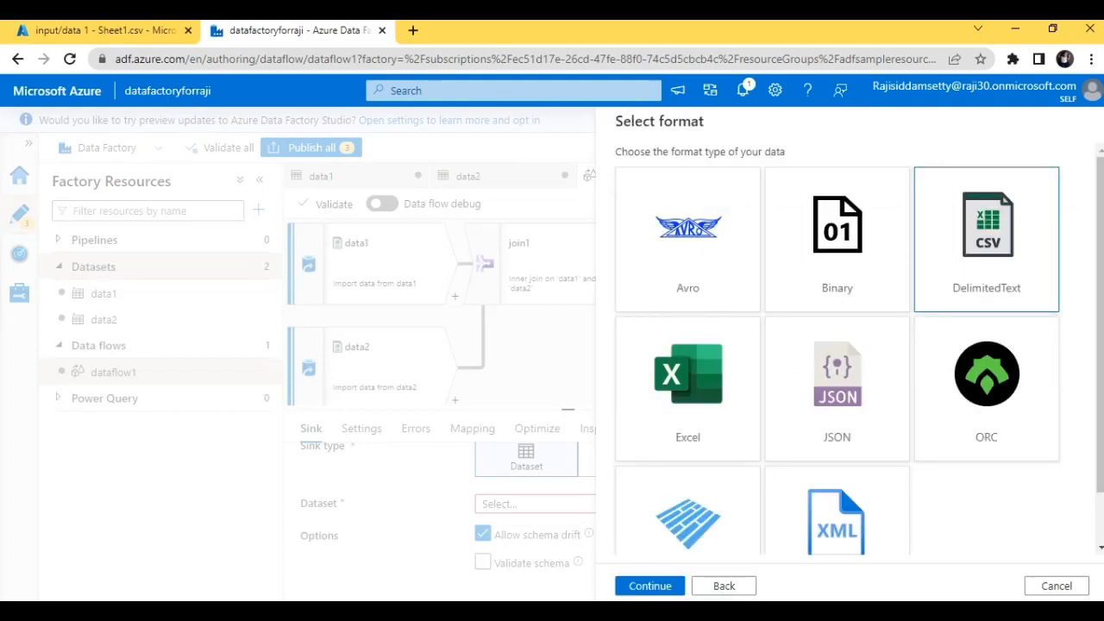
{"action": "left_click", "coordinate": [654, 590]}
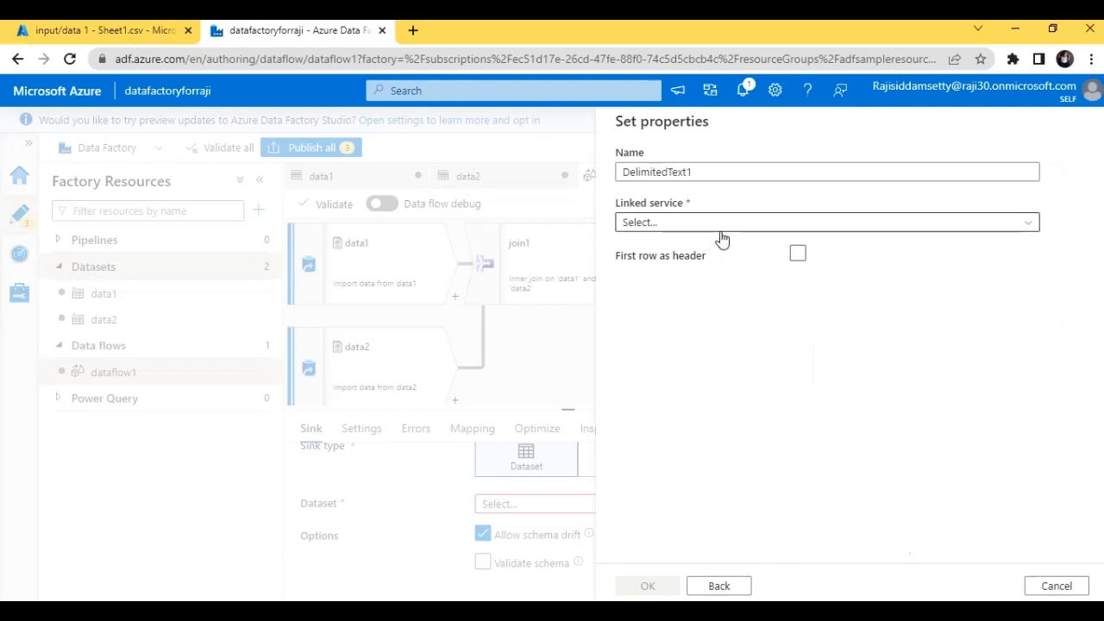
- Name the new dataset finaldat and link it to samplelinkedservice
{"action": "left_click", "coordinate": [722, 169]}
{"action": "key", "text": "ctrl+a"}
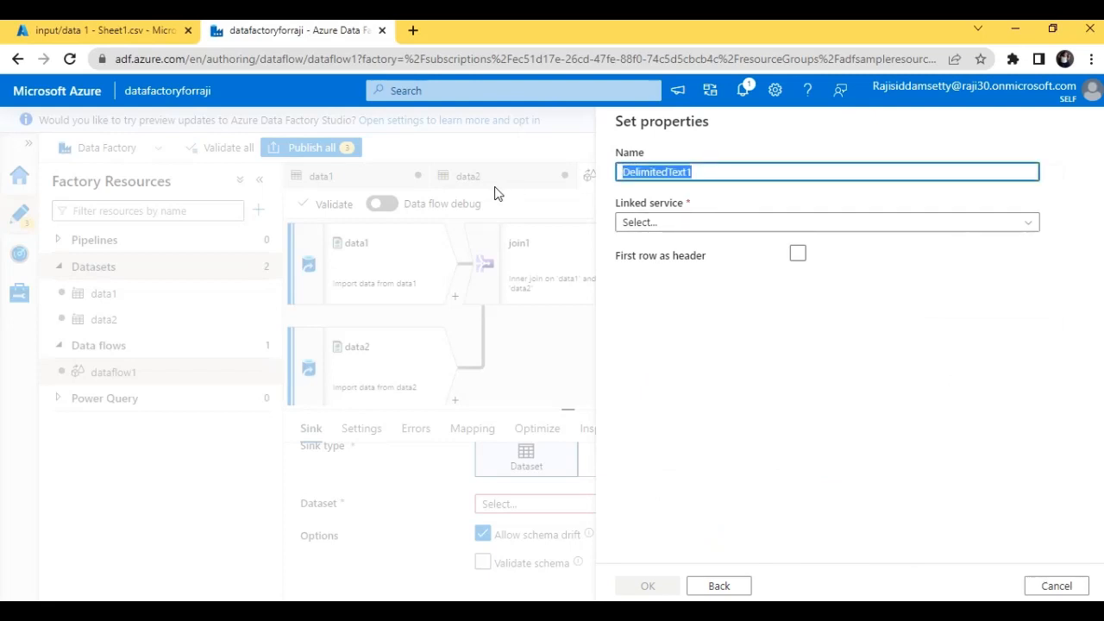
{"action": "type", "text": "c"}
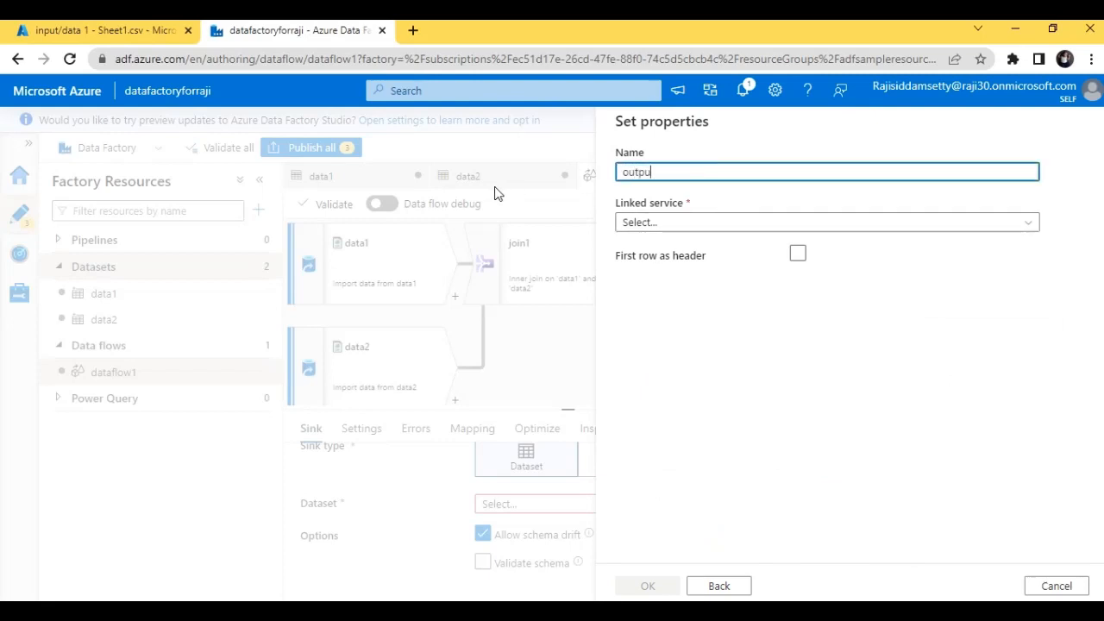
{"action": "type", "text": "utput"}
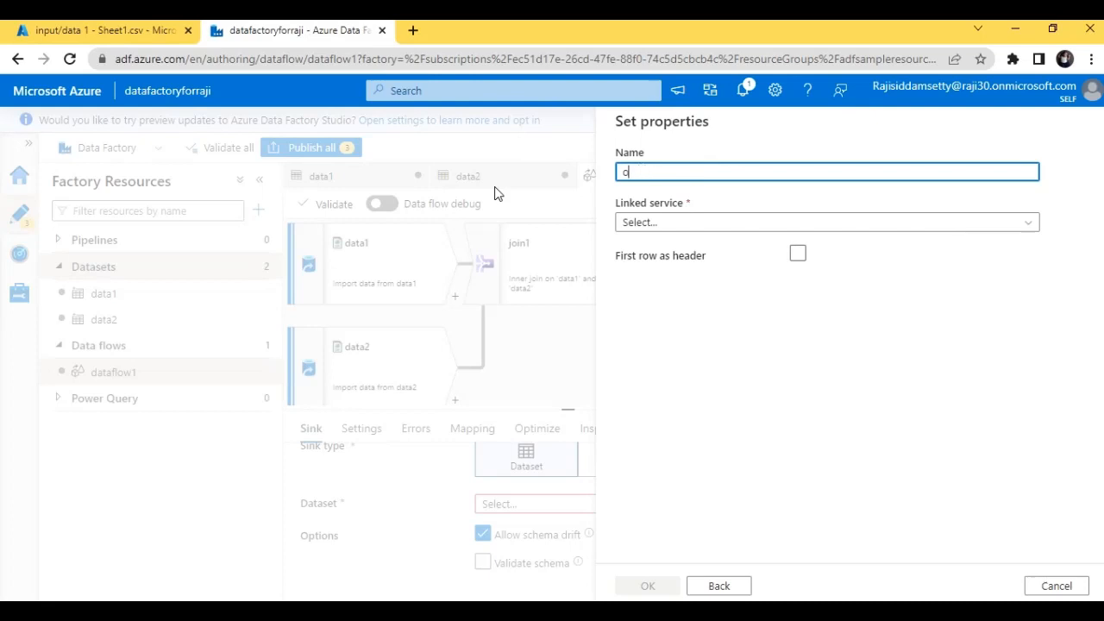
{"action": "key", "text": "BackSpace"}
{"action": "type", "text": "ldat"}
{"action": "left_click", "coordinate": [626, 225]}
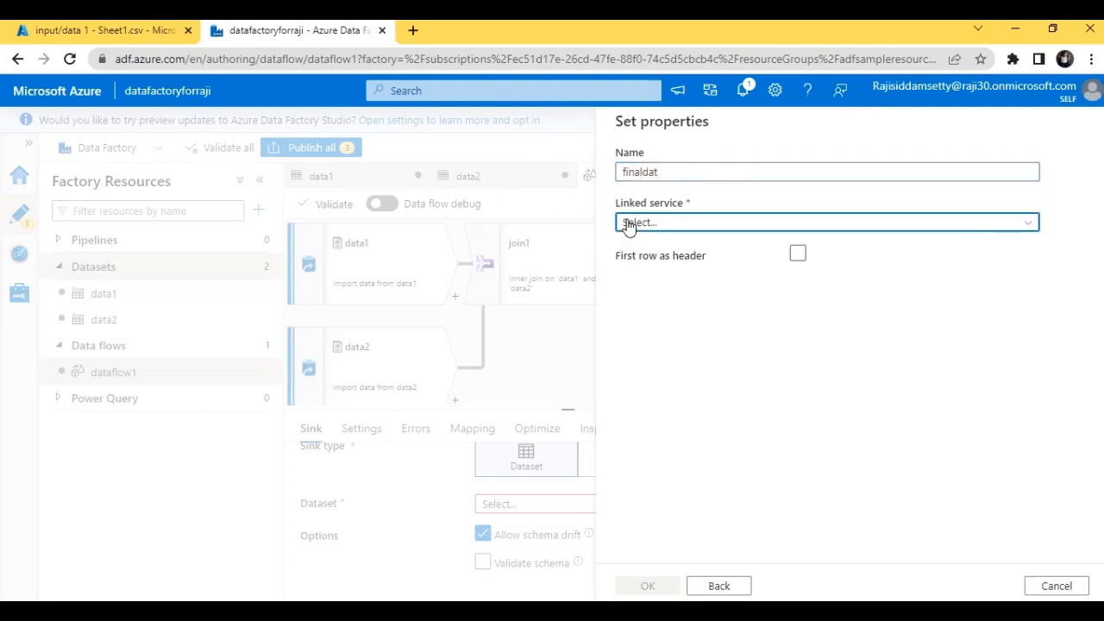
{"action": "left_click", "coordinate": [651, 325]}
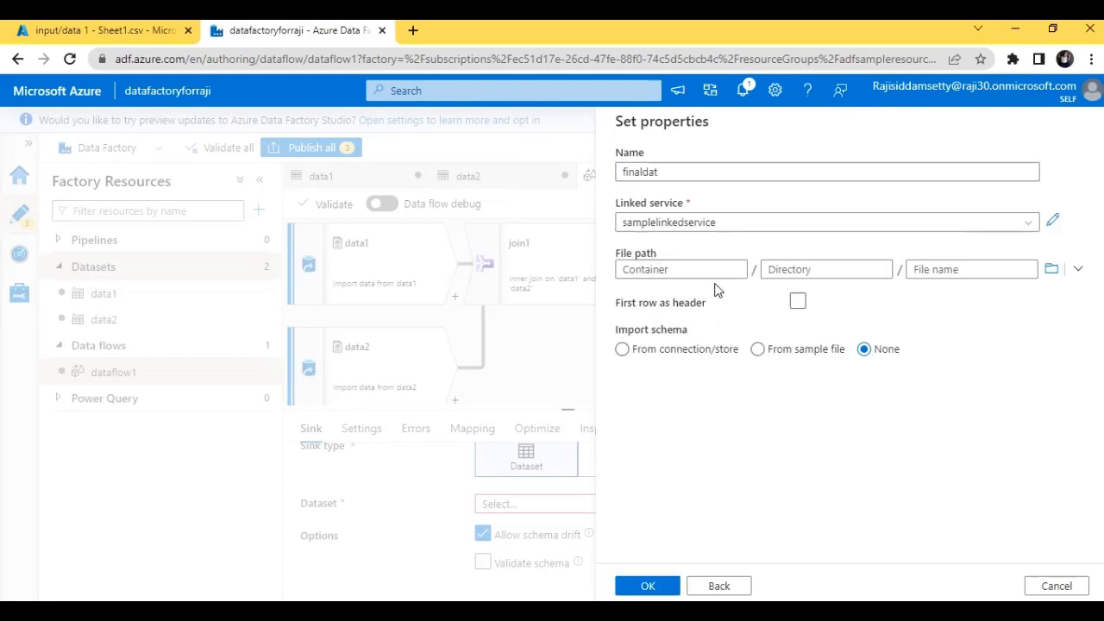
- Treat the first row as header, set the file path to the data container, and create the dataset
{"action": "left_click", "coordinate": [795, 304]}
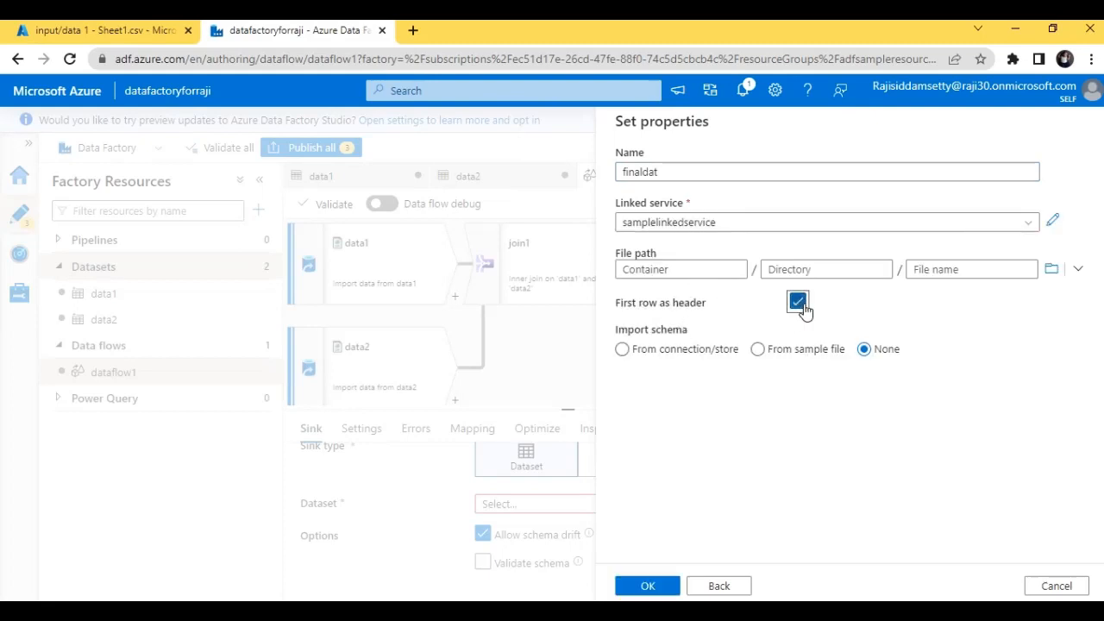
{"action": "left_click", "coordinate": [1051, 269]}
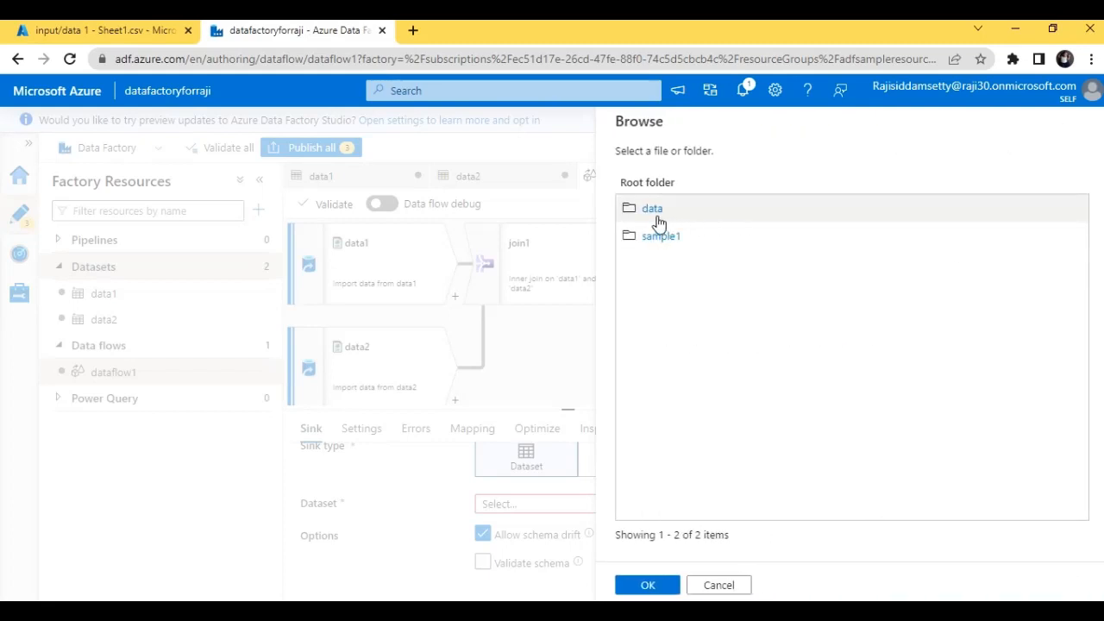
{"action": "left_click", "coordinate": [654, 211]}
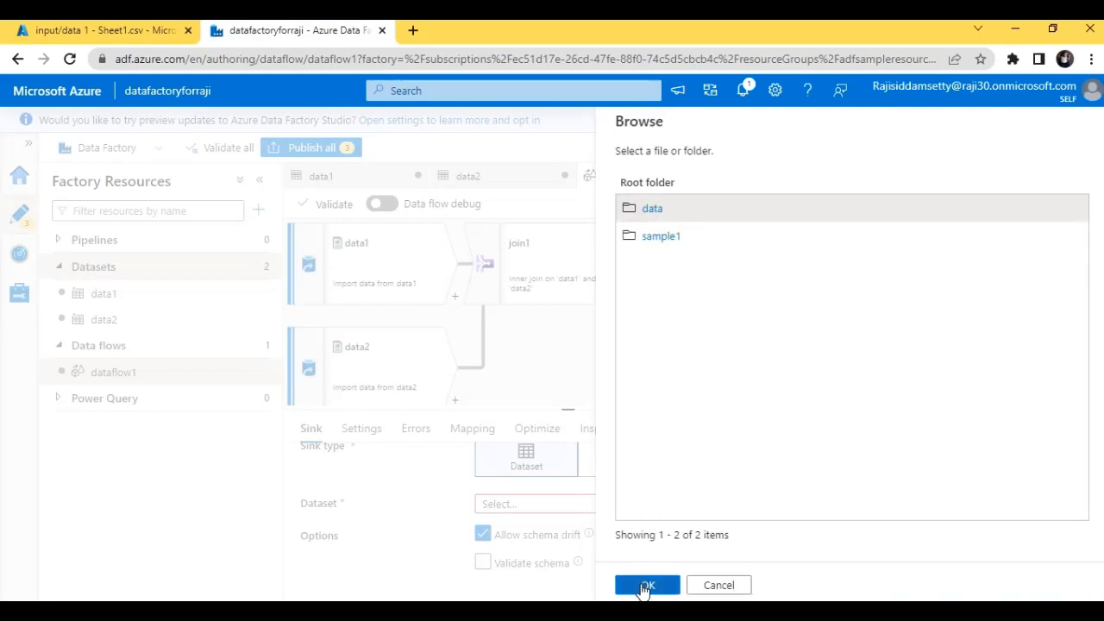
{"action": "left_click", "coordinate": [646, 585]}
{"action": "left_click", "coordinate": [645, 586]}
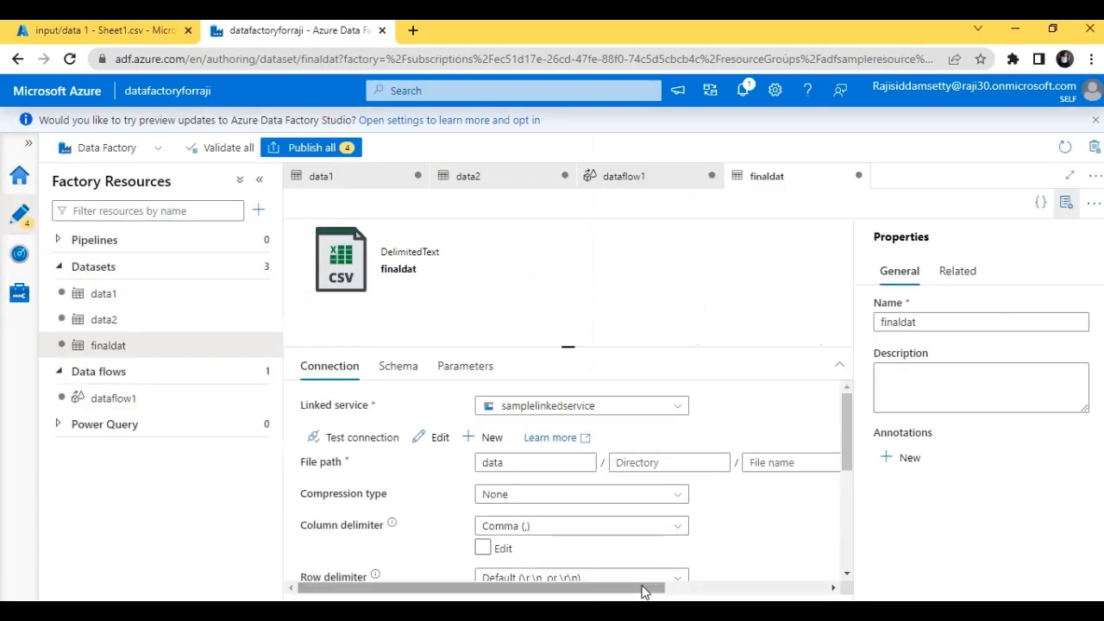
- Set the dataset of sink1 in dataflow1 to finaldat
{"action": "left_click", "coordinate": [216, 401]}
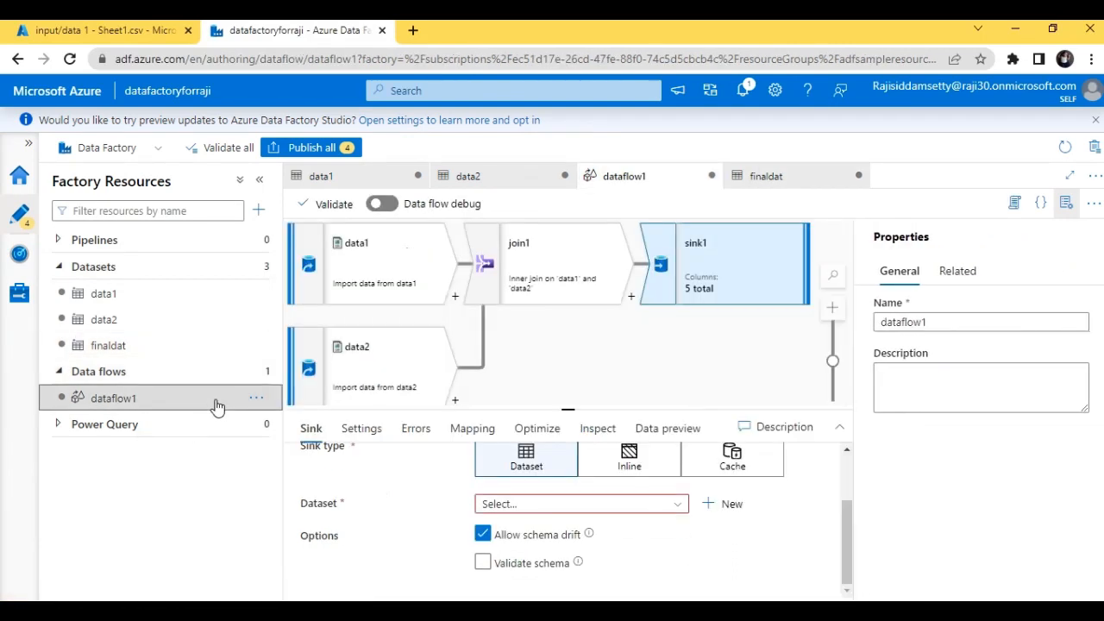
{"action": "left_click", "coordinate": [646, 507]}
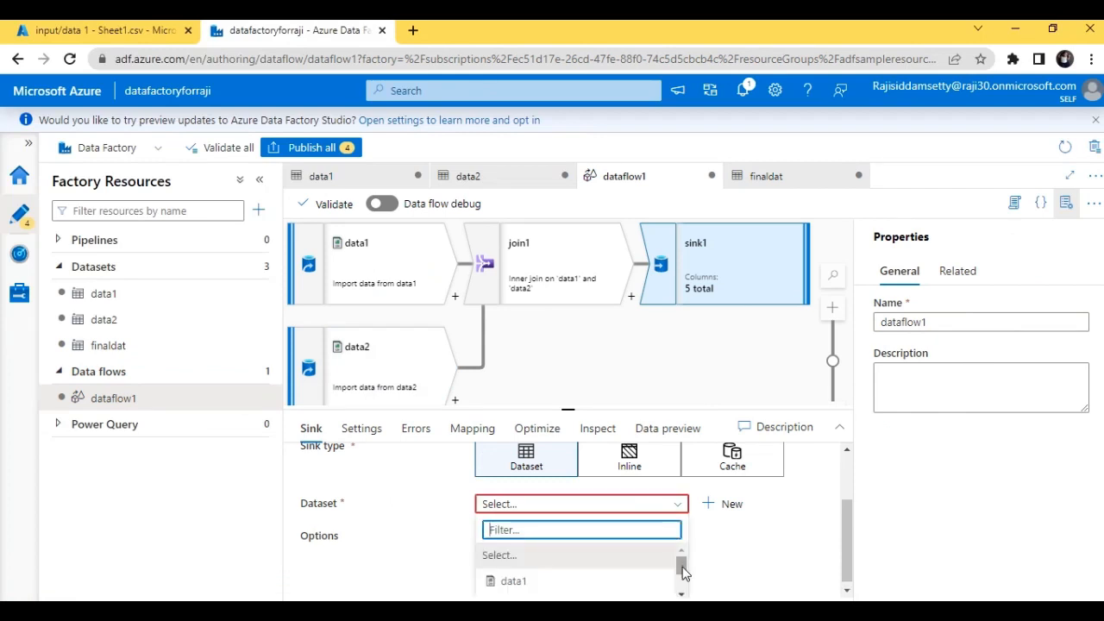
{"action": "left_click_drag", "start_coordinate": [682, 571], "coordinate": [682, 581]}
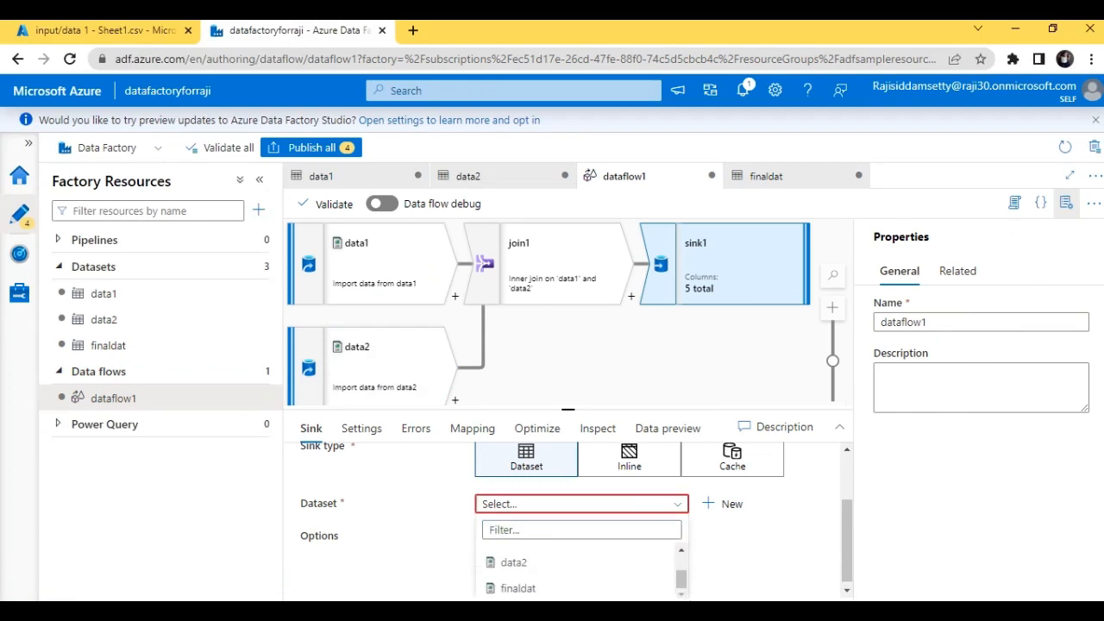
{"action": "left_click", "coordinate": [645, 593]}
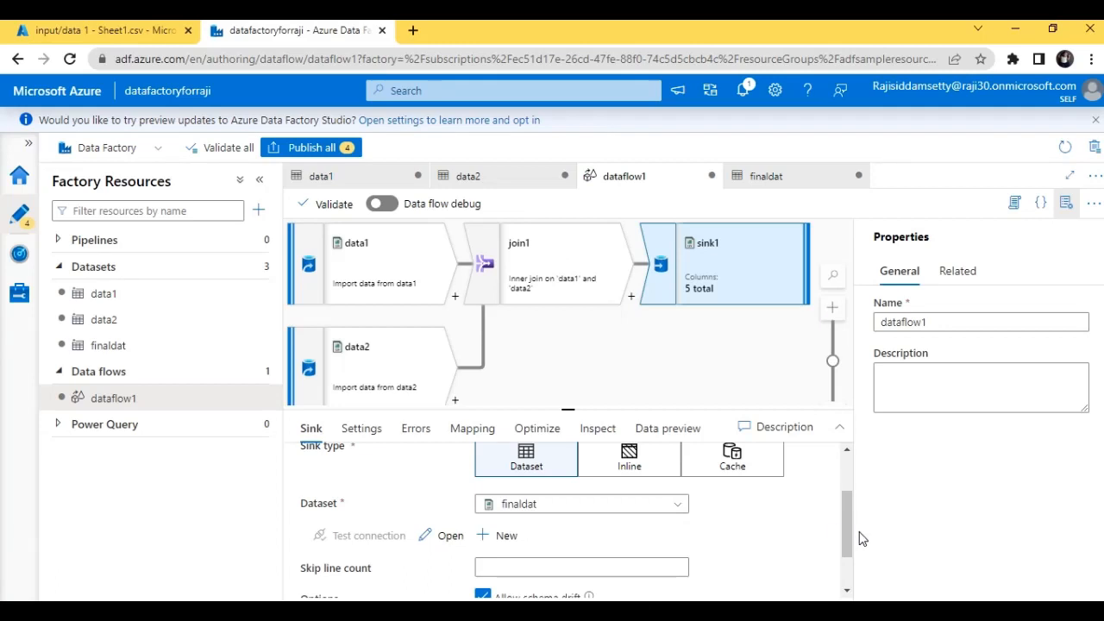
{"action": "left_click_drag", "start_coordinate": [850, 533], "coordinate": [833, 461]}
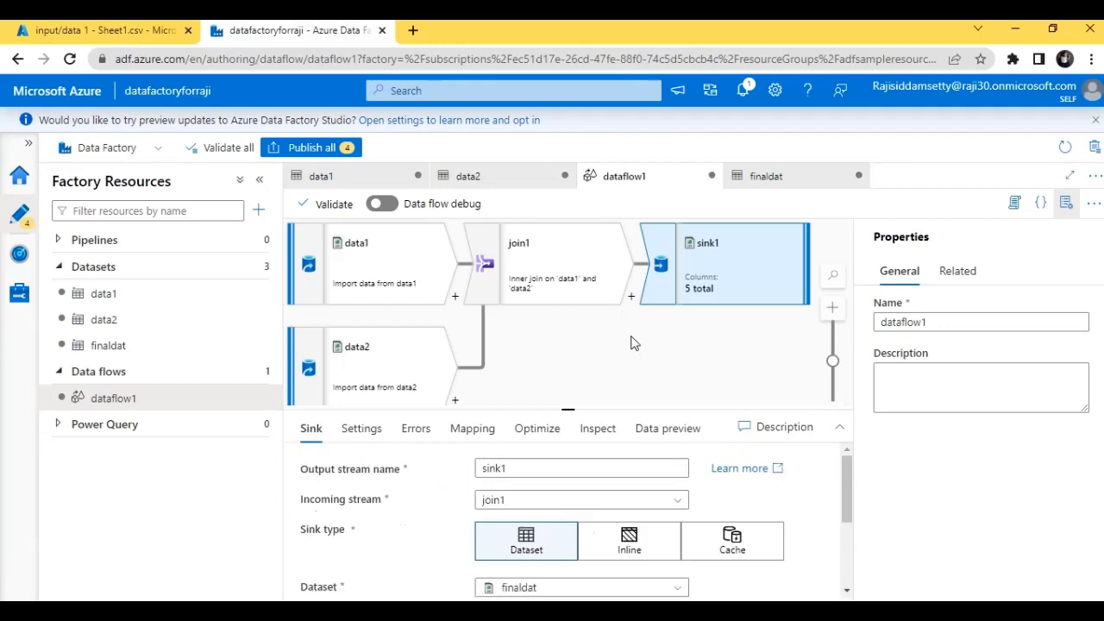
{"action": "left_click", "coordinate": [615, 351]}
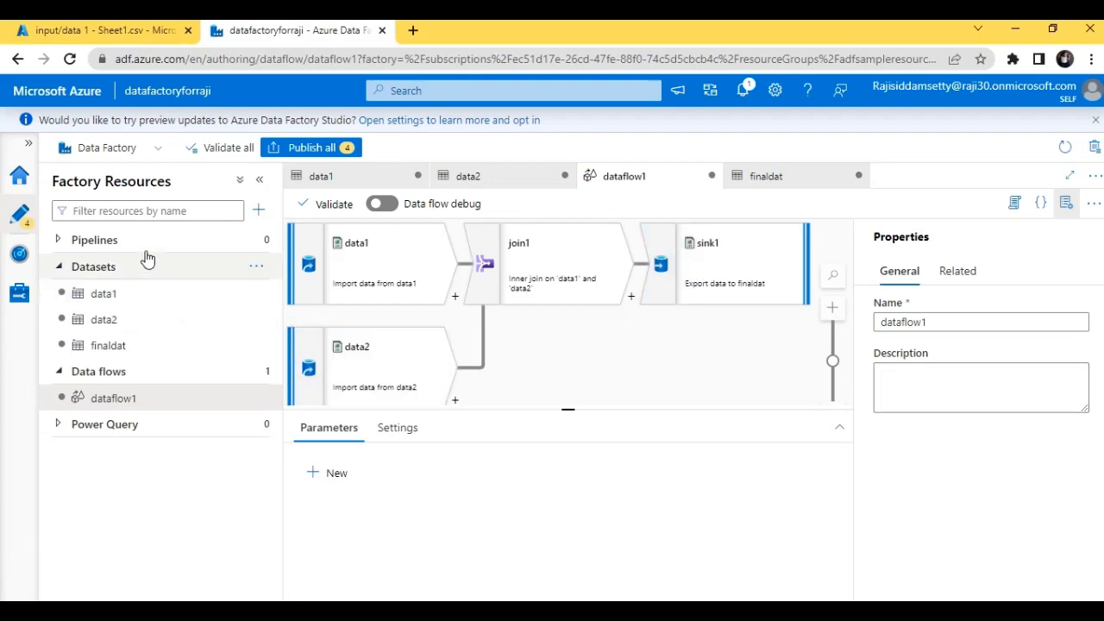
- Create a new pipeline and add a Data flow activity to its canvas
{"action": "left_click", "coordinate": [257, 240]}
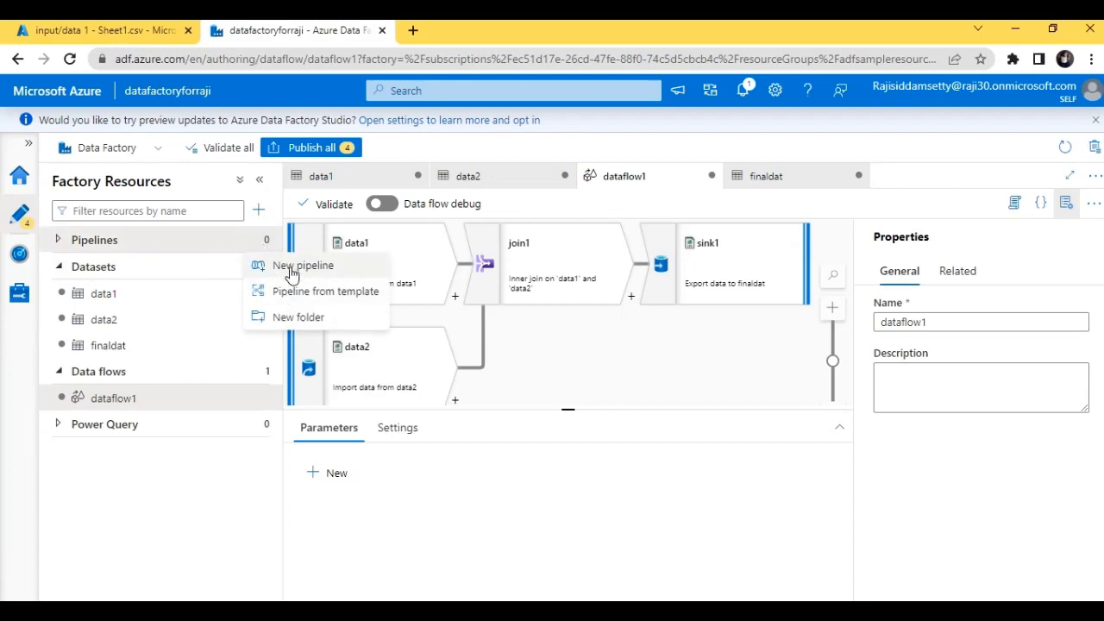
{"action": "left_click", "coordinate": [302, 265]}
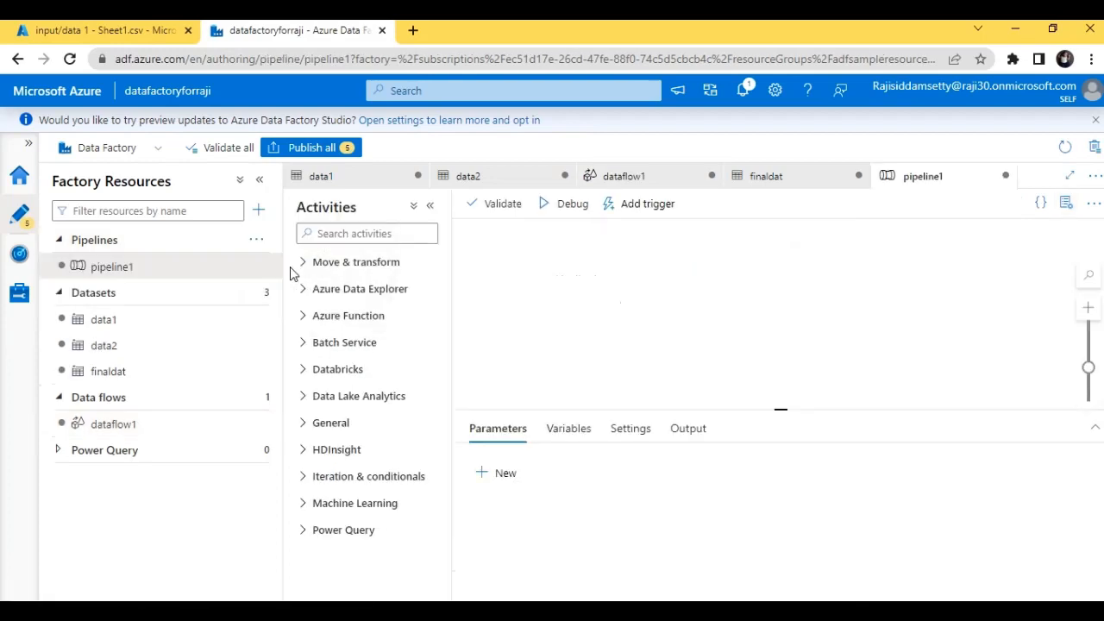
{"action": "left_click", "coordinate": [406, 230]}
{"action": "type", "text": "dat"}
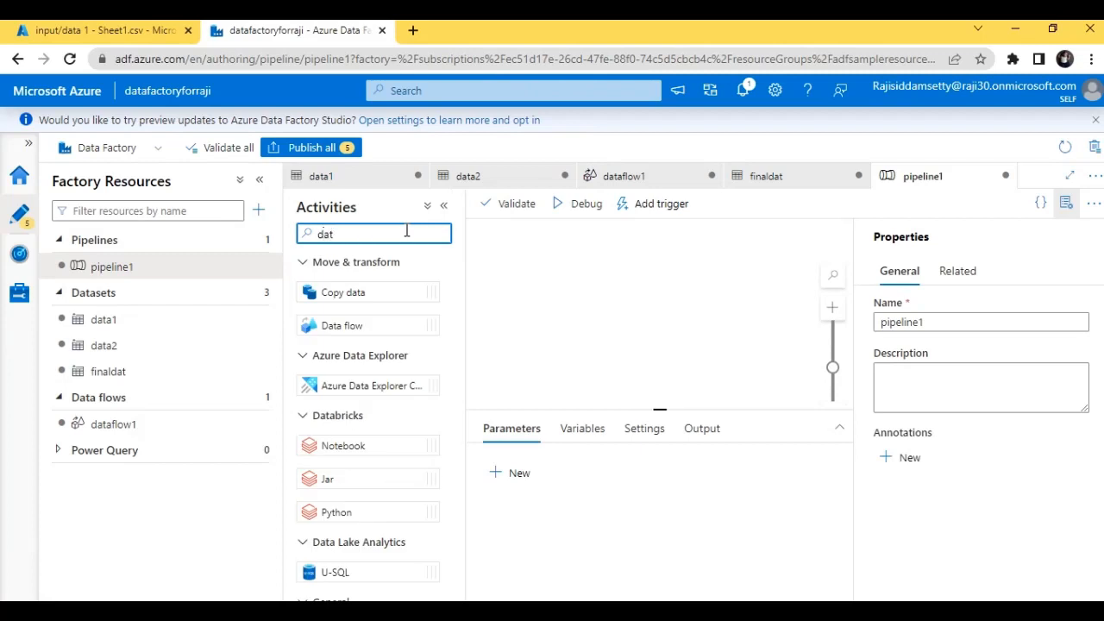
{"action": "left_click_drag", "start_coordinate": [378, 325], "coordinate": [607, 302]}
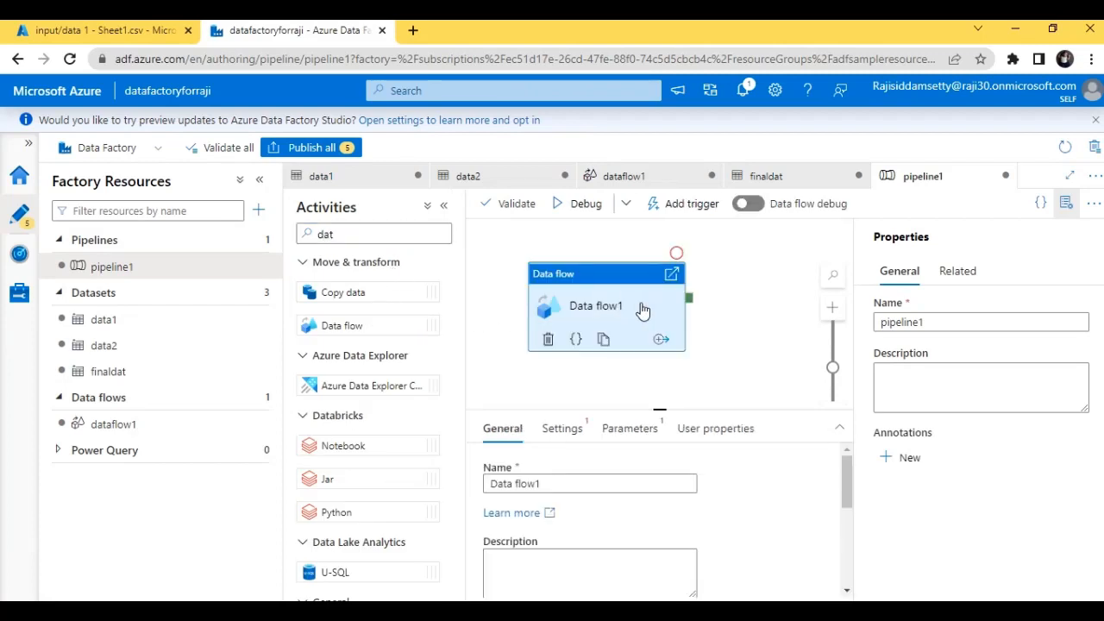
- Assign dataflow1 as the data flow run by the pipeline's Data flow activity
{"action": "left_click", "coordinate": [568, 431]}
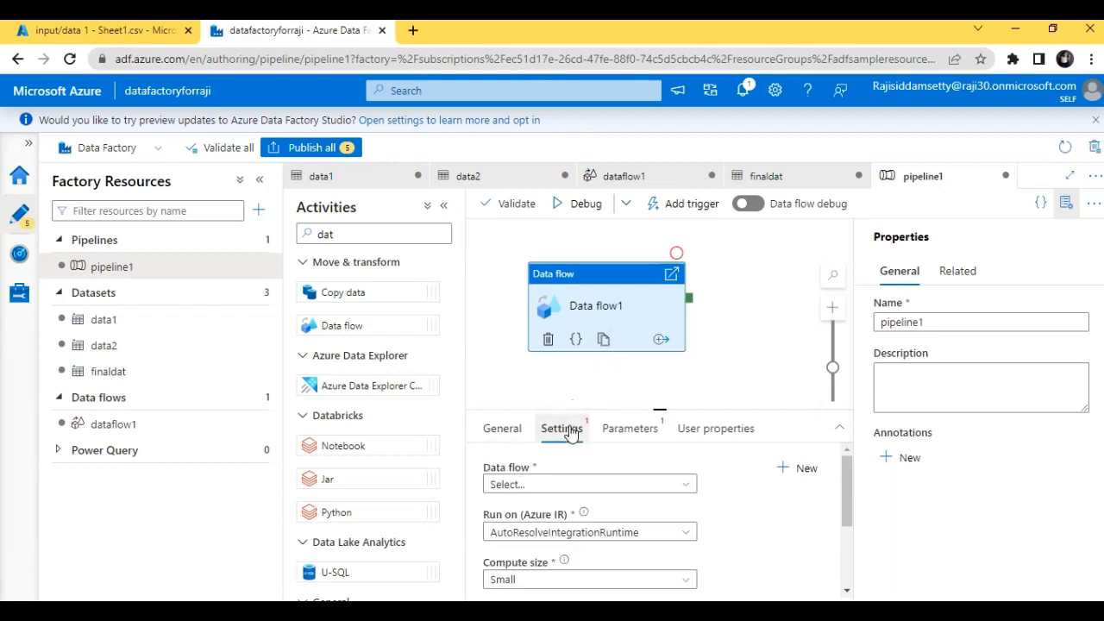
{"action": "left_click", "coordinate": [578, 487]}
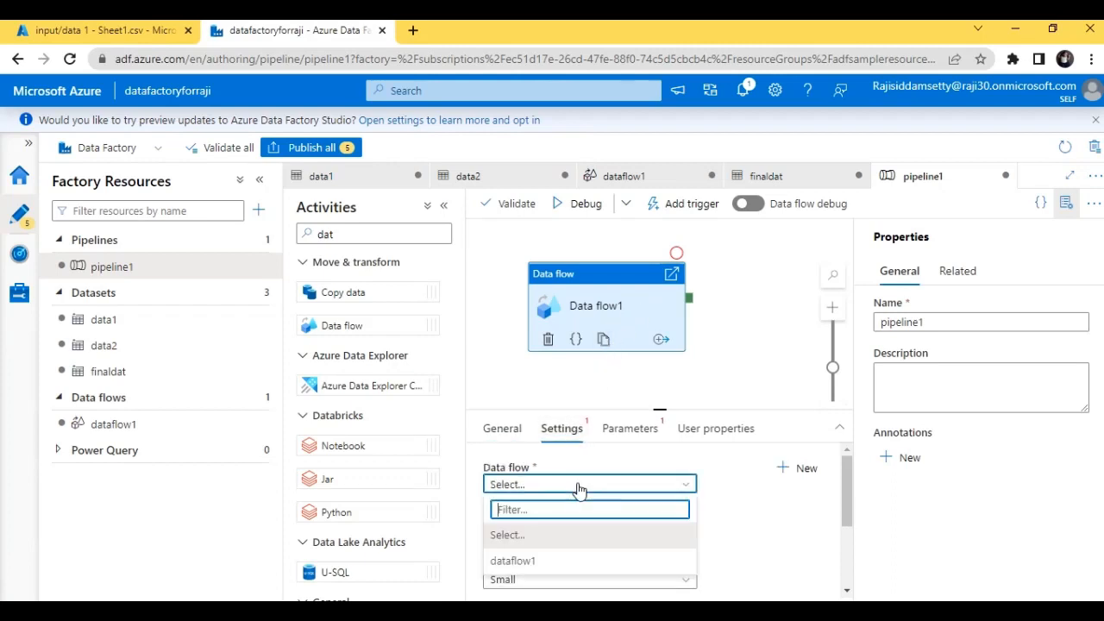
{"action": "left_click", "coordinate": [557, 563]}
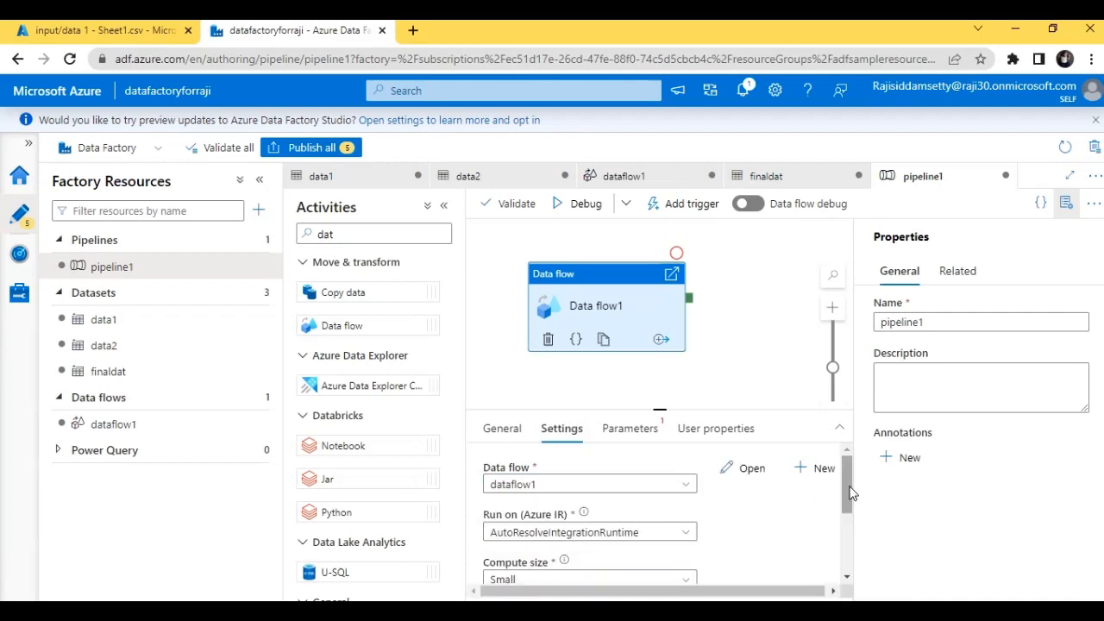
- Review the Data flow activity's remaining settings and parameters, and validate the pipeline
{"action": "left_click_drag", "start_coordinate": [850, 492], "coordinate": [850, 552]}
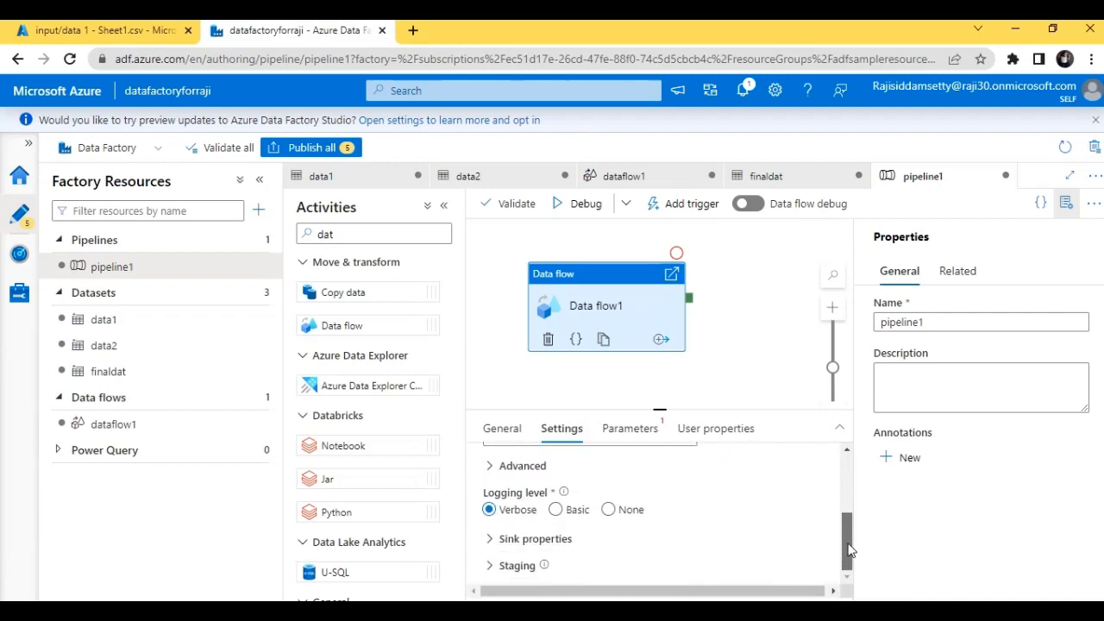
{"action": "left_click", "coordinate": [611, 443]}
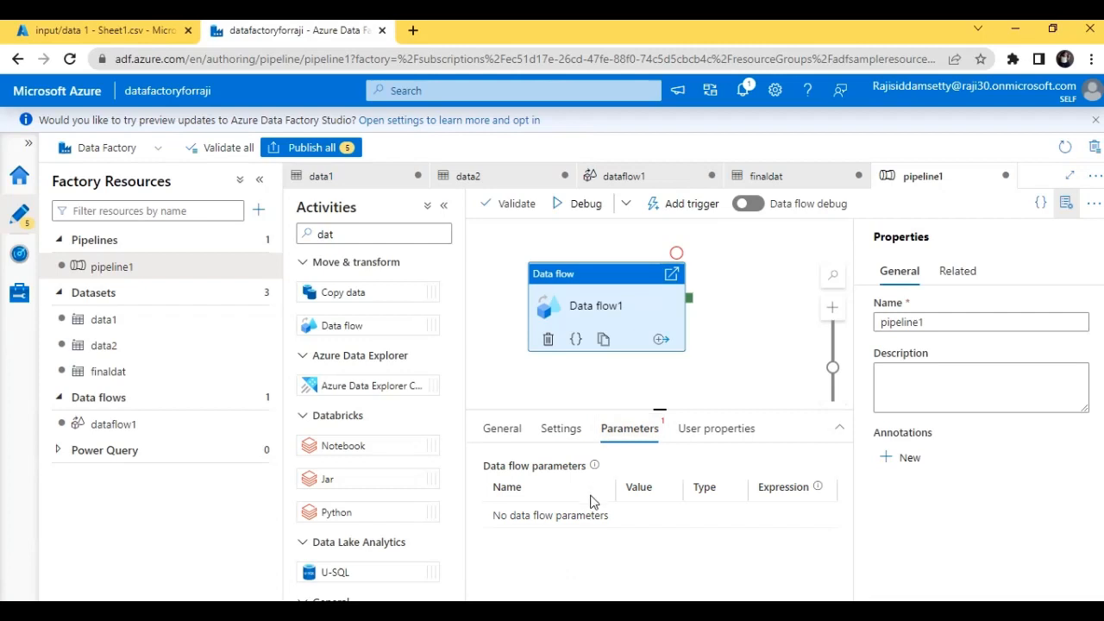
{"action": "left_click", "coordinate": [558, 428]}
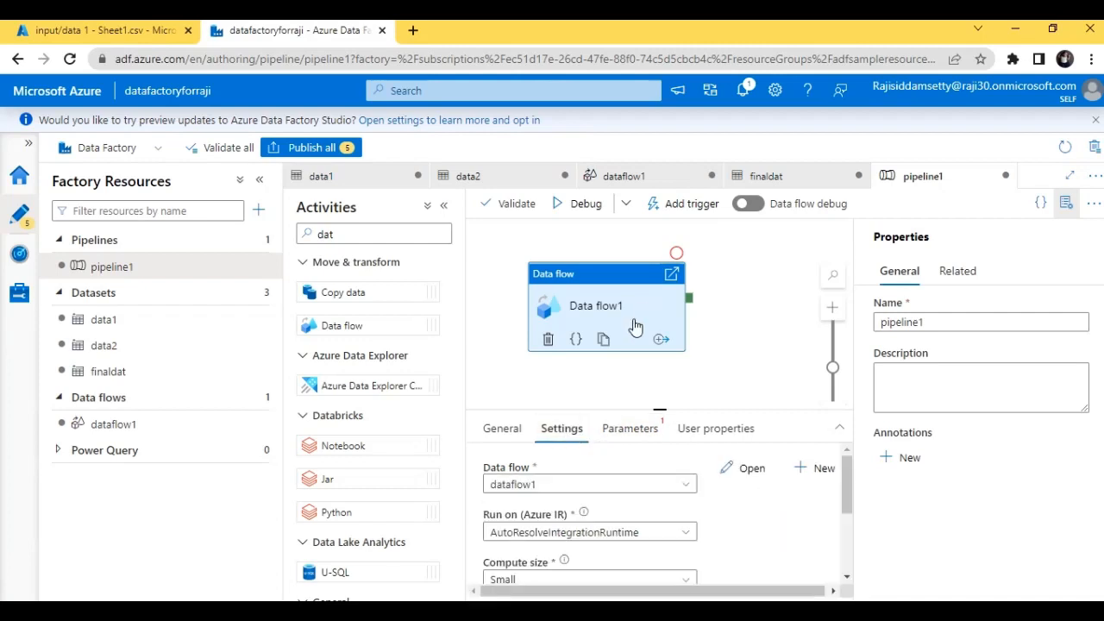
{"action": "left_click", "coordinate": [515, 207]}
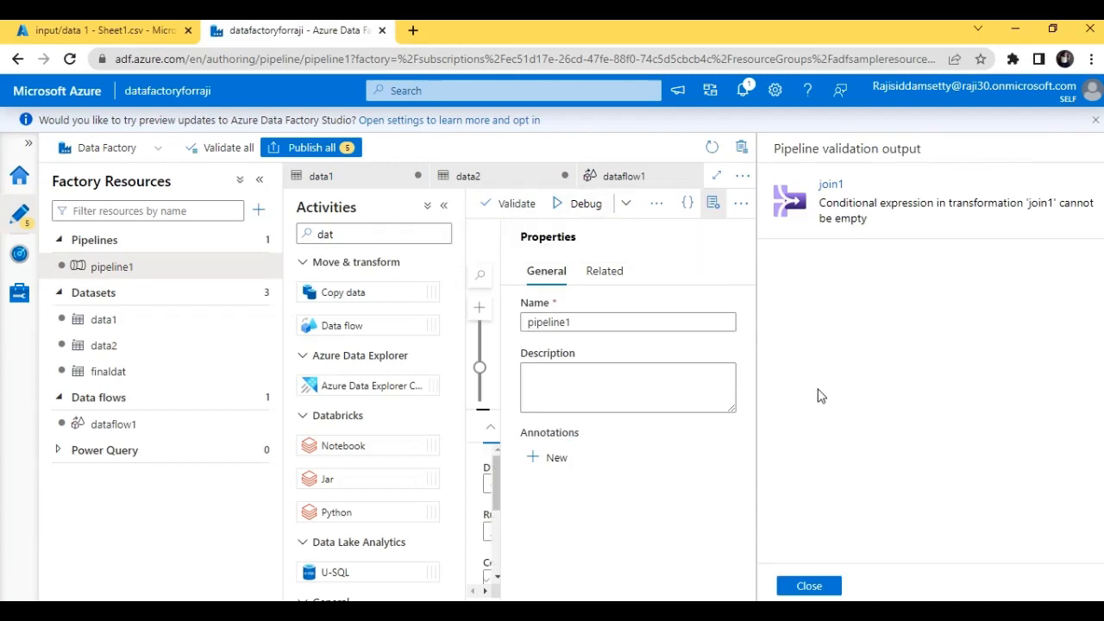
- Set the join condition of join1 in dataflow1 so that data1's product id equals data2's product id
{"action": "left_click", "coordinate": [809, 586]}
{"action": "left_click", "coordinate": [179, 435]}
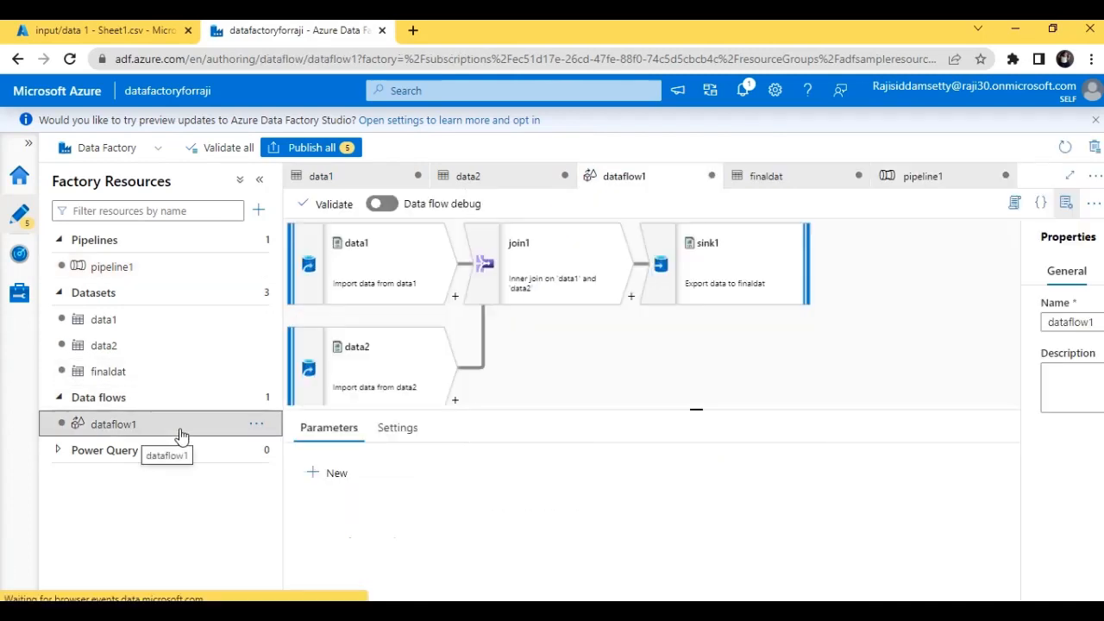
{"action": "left_click", "coordinate": [584, 261]}
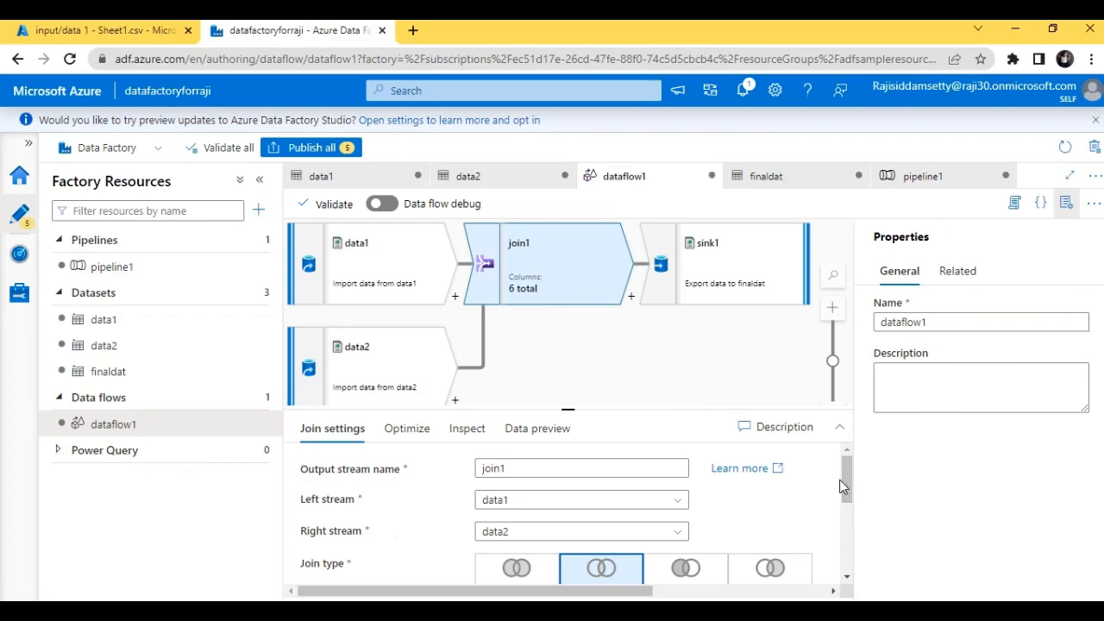
{"action": "scroll", "coordinate": [839, 479], "scroll_direction": "right", "scroll_amount": 5}
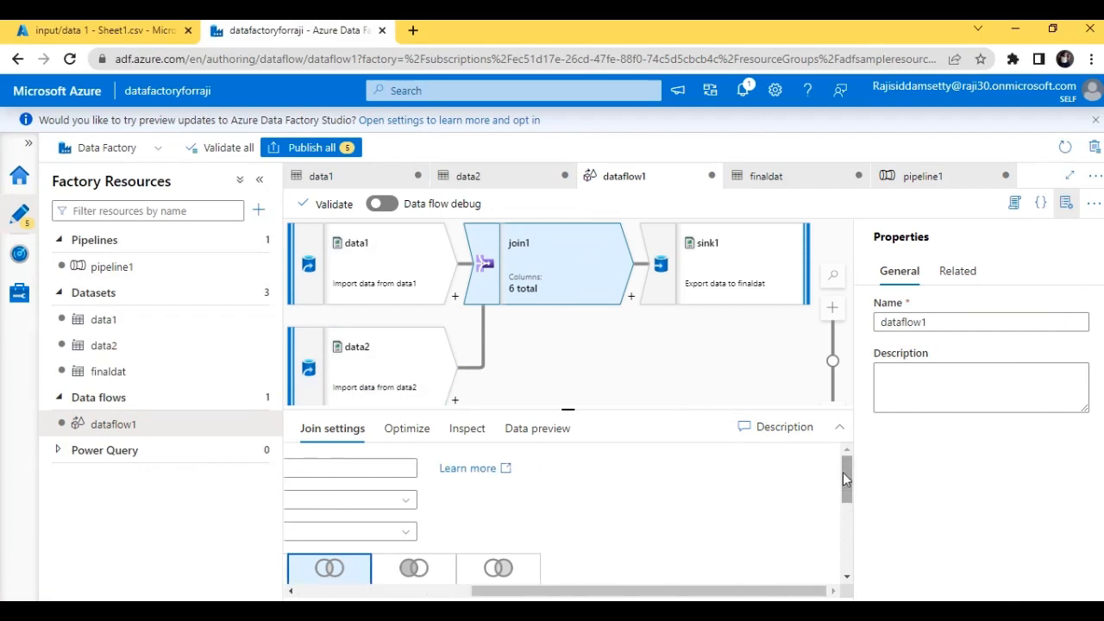
{"action": "scroll", "coordinate": [843, 470], "scroll_direction": "down", "scroll_amount": 3}
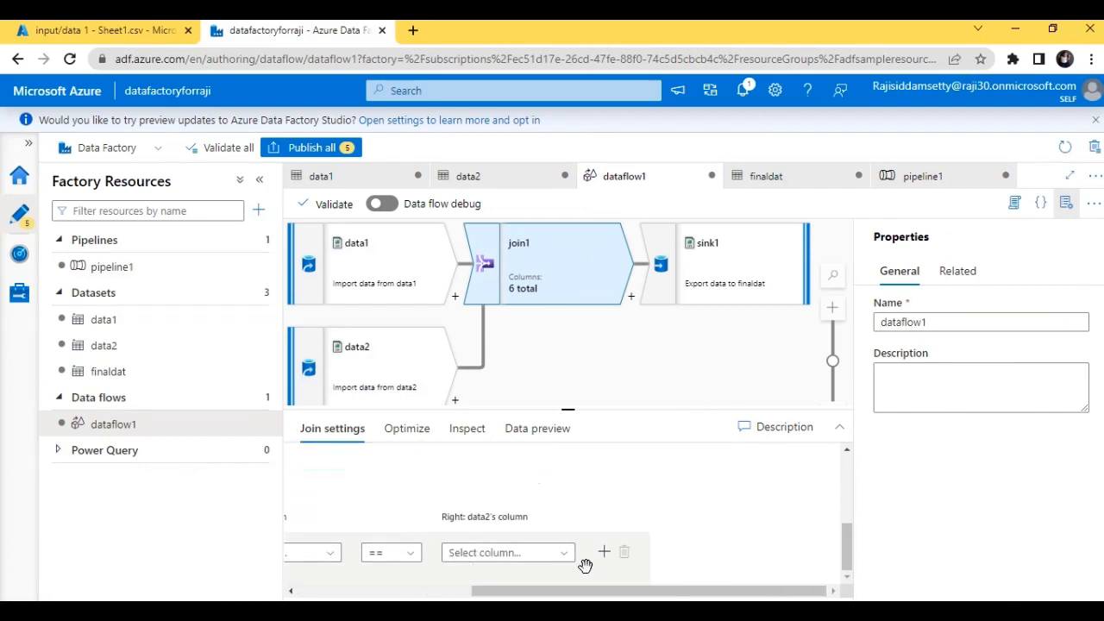
{"action": "left_click_drag", "start_coordinate": [585, 592], "coordinate": [377, 595]}
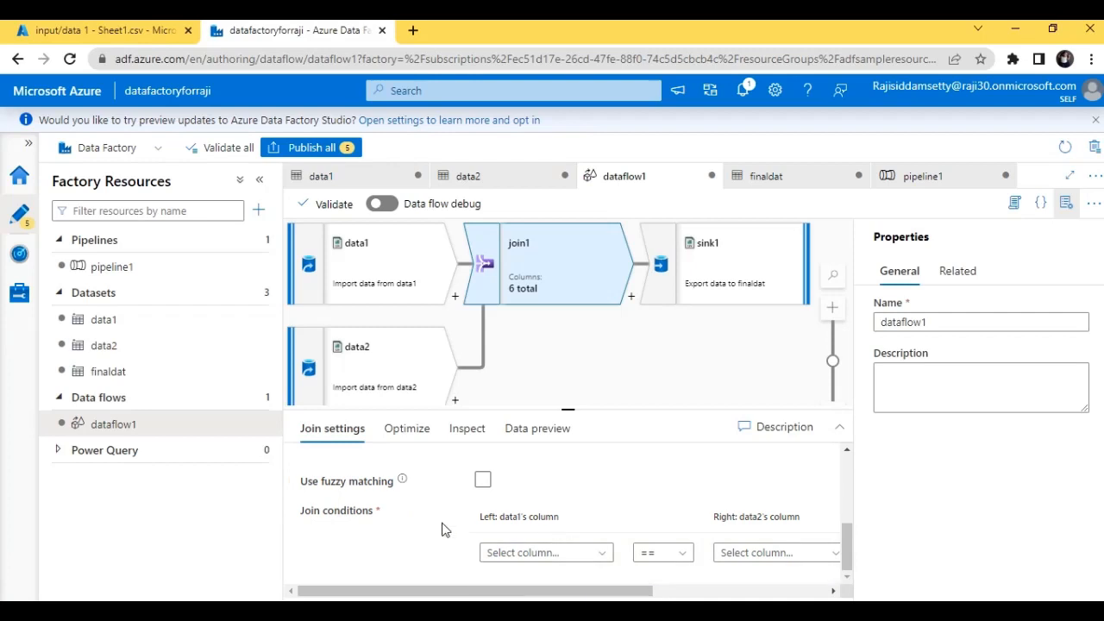
{"action": "left_click", "coordinate": [597, 564]}
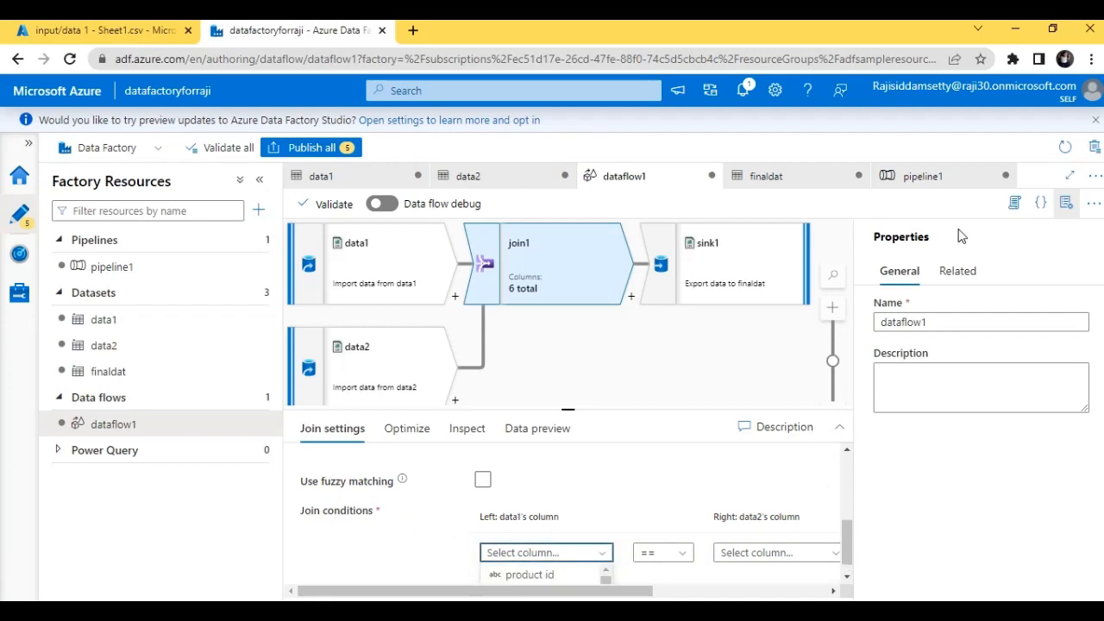
{"action": "left_click", "coordinate": [1070, 175]}
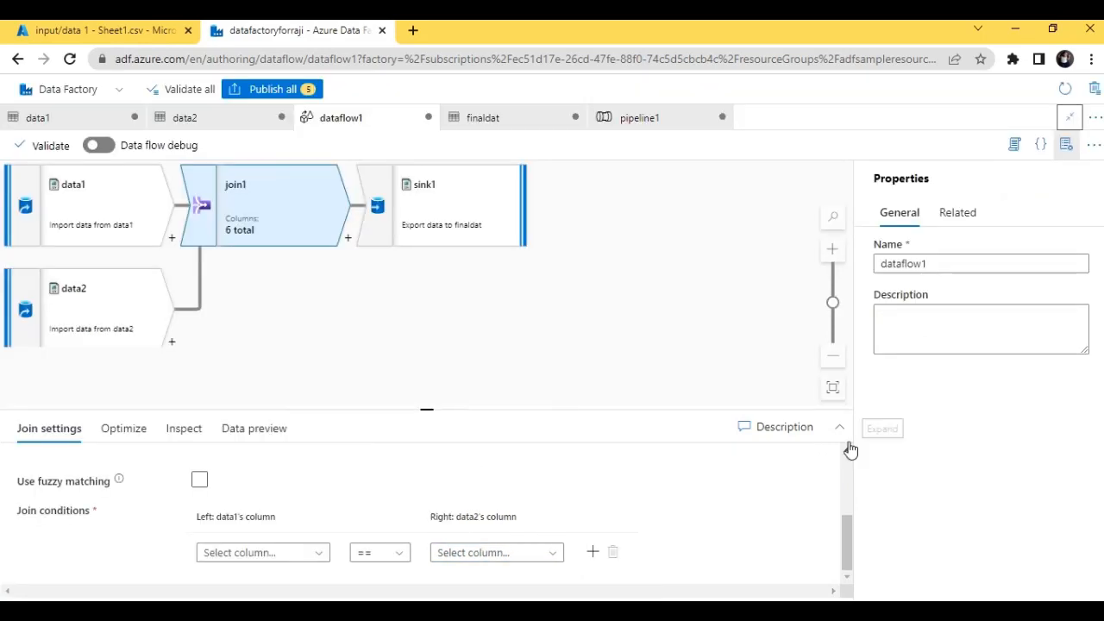
{"action": "mouse_move", "coordinate": [846, 531]}
{"action": "left_mouse_down"}
{"action": "mouse_move", "coordinate": [845, 480]}
{"action": "mouse_move", "coordinate": [850, 550]}
{"action": "left_mouse_up"}
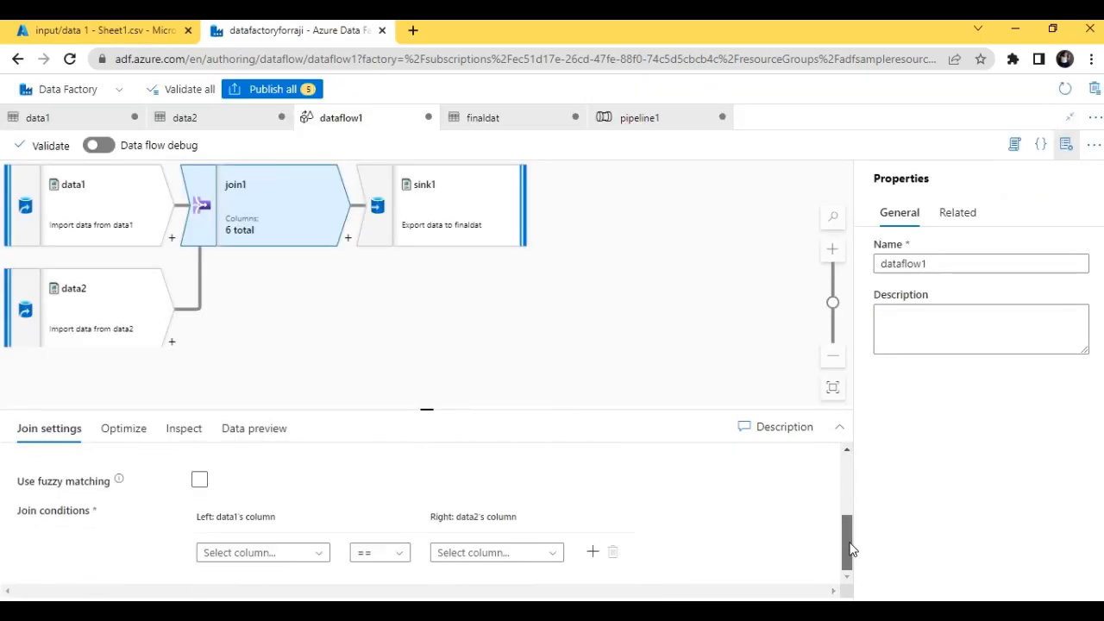
{"action": "left_click", "coordinate": [318, 557]}
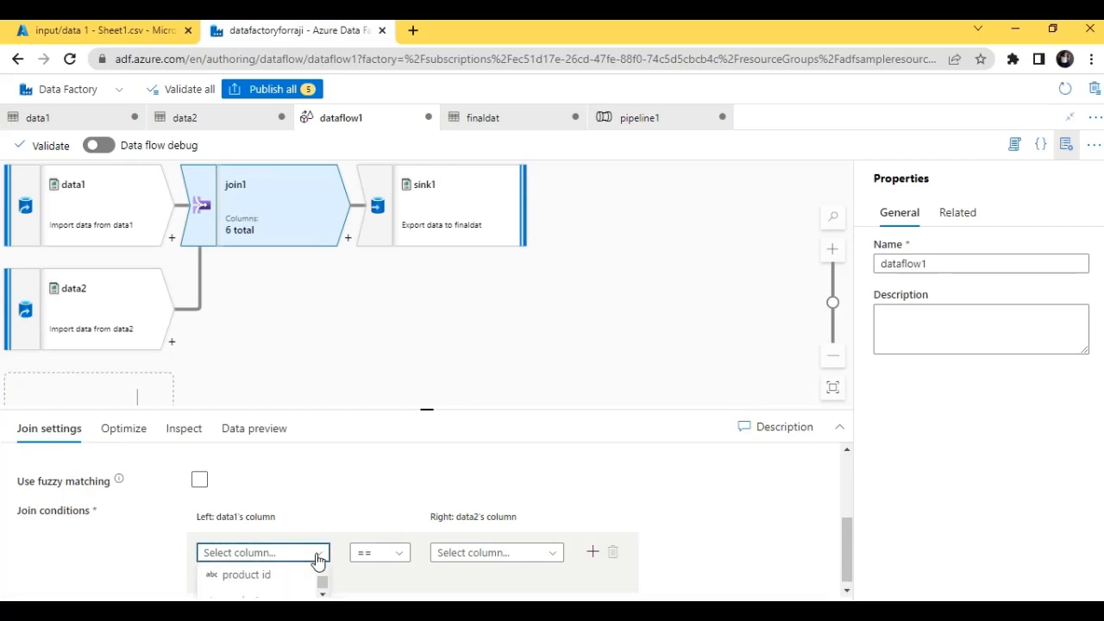
{"action": "left_click", "coordinate": [271, 576]}
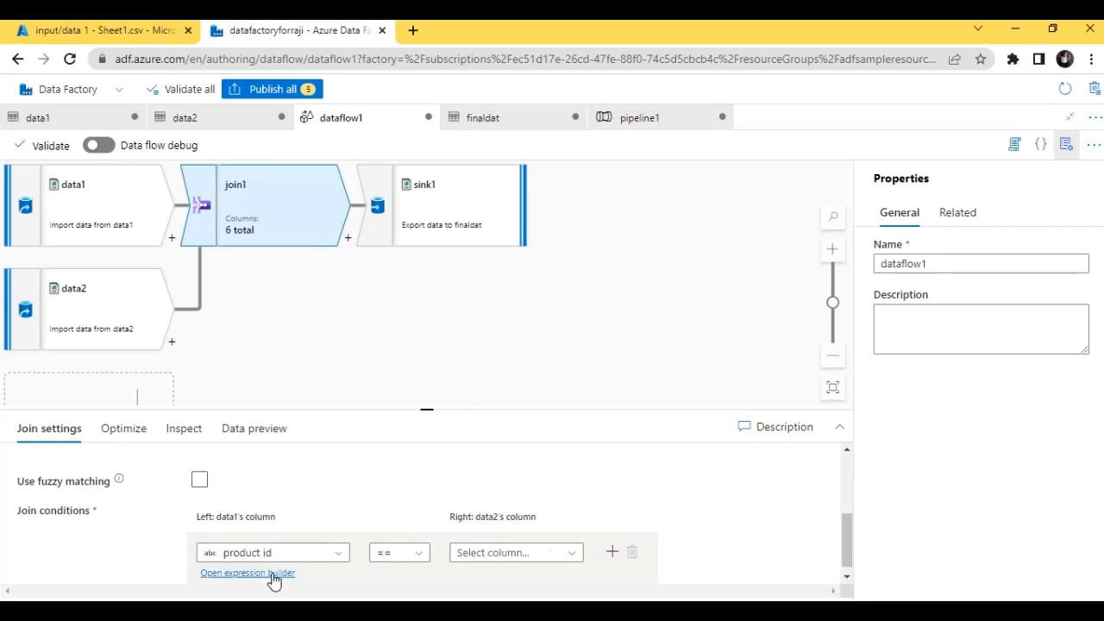
{"action": "left_click", "coordinate": [559, 565]}
{"action": "left_click", "coordinate": [546, 584]}
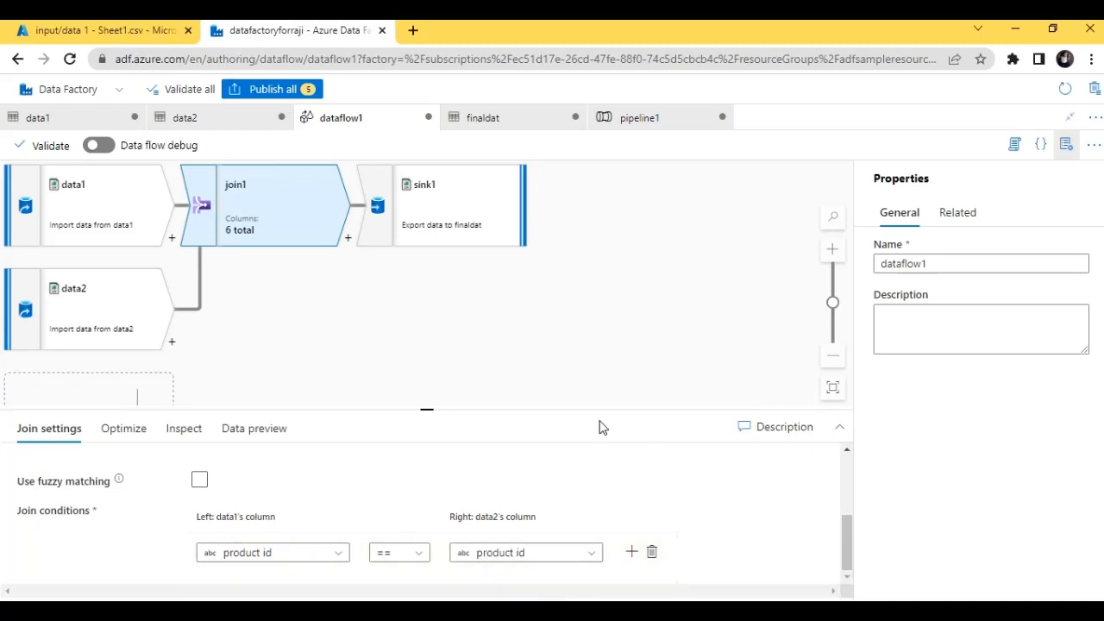
- Validate pipeline1 again and dismiss the validation output
{"action": "left_click", "coordinate": [632, 123]}
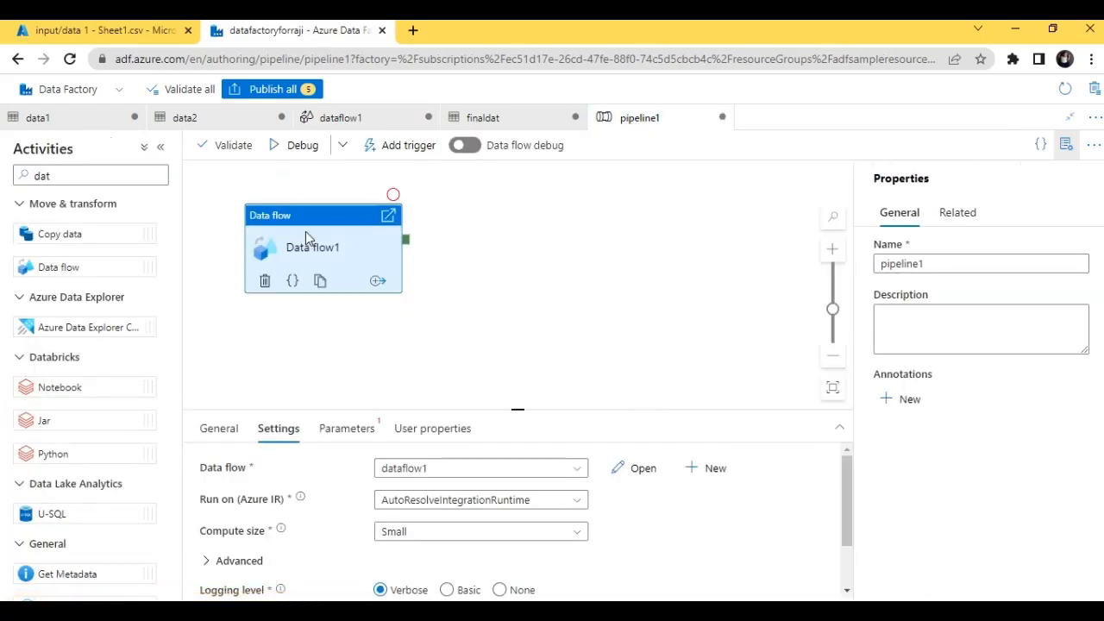
{"action": "left_click", "coordinate": [217, 147]}
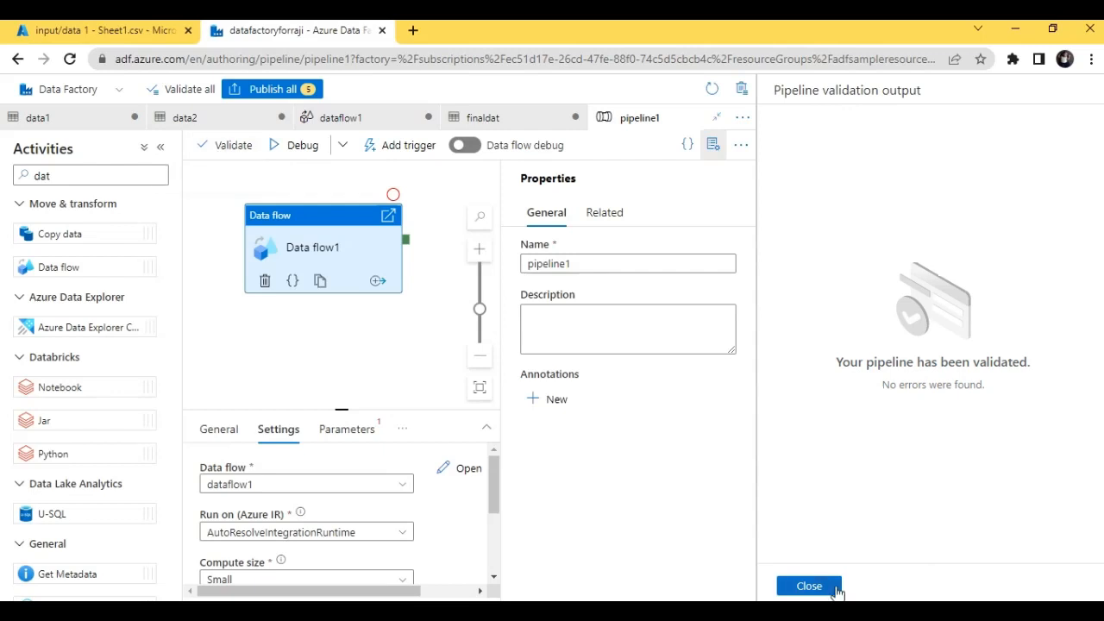
{"action": "left_click", "coordinate": [809, 585]}
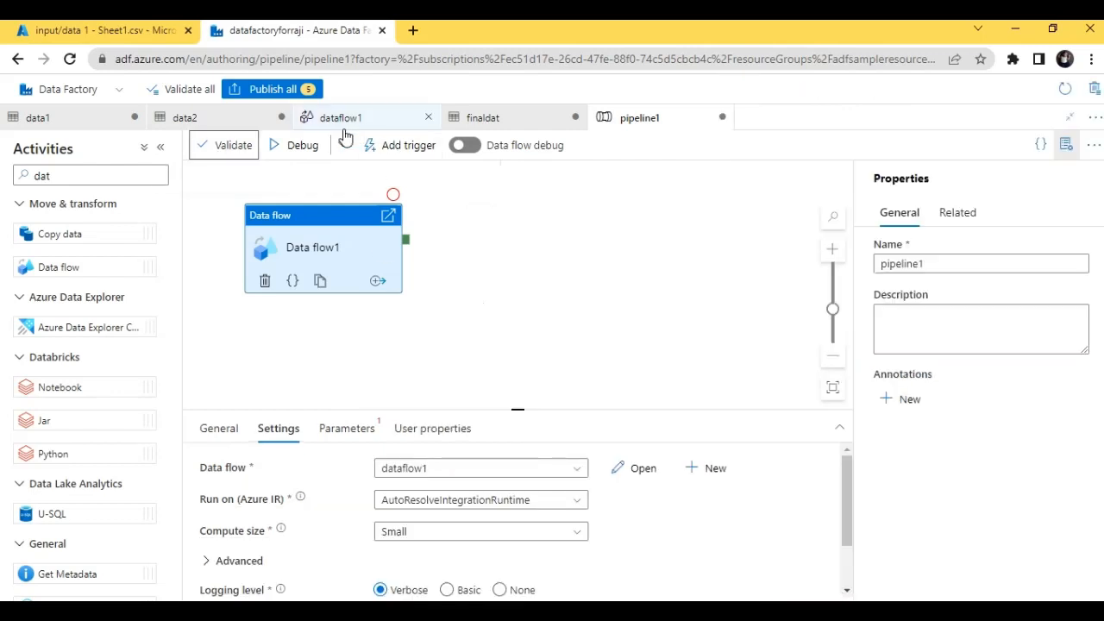
- Turn on data flow debug with AutoResolveIntegrationRuntime and a debug time to live of 1 hour
{"action": "left_click", "coordinate": [309, 148]}
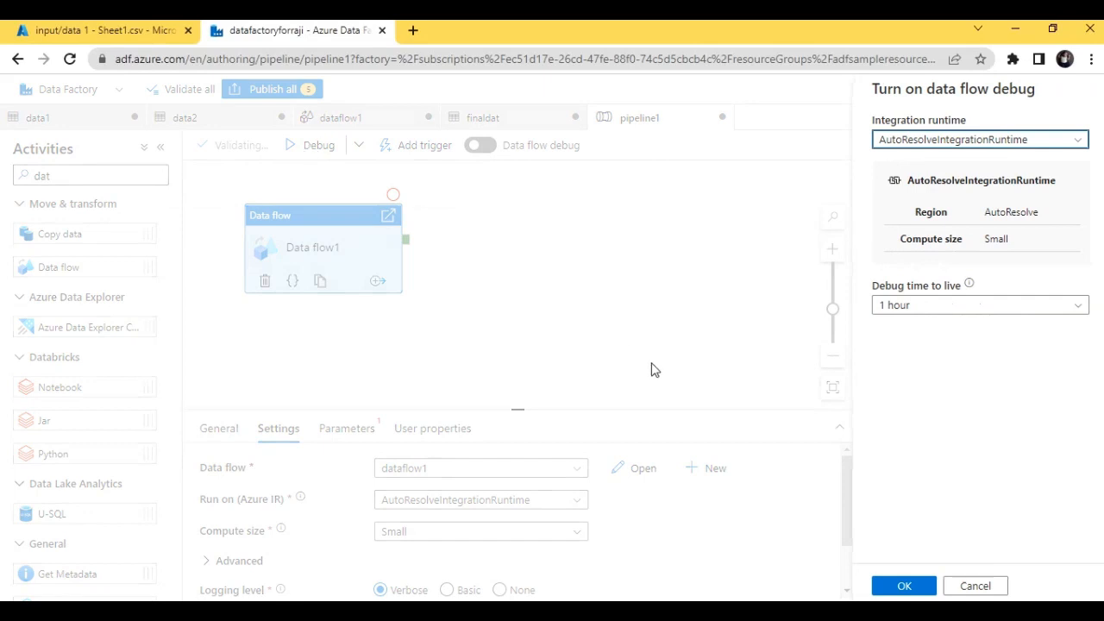
{"action": "left_click", "coordinate": [940, 307]}
{"action": "left_click", "coordinate": [907, 526]}
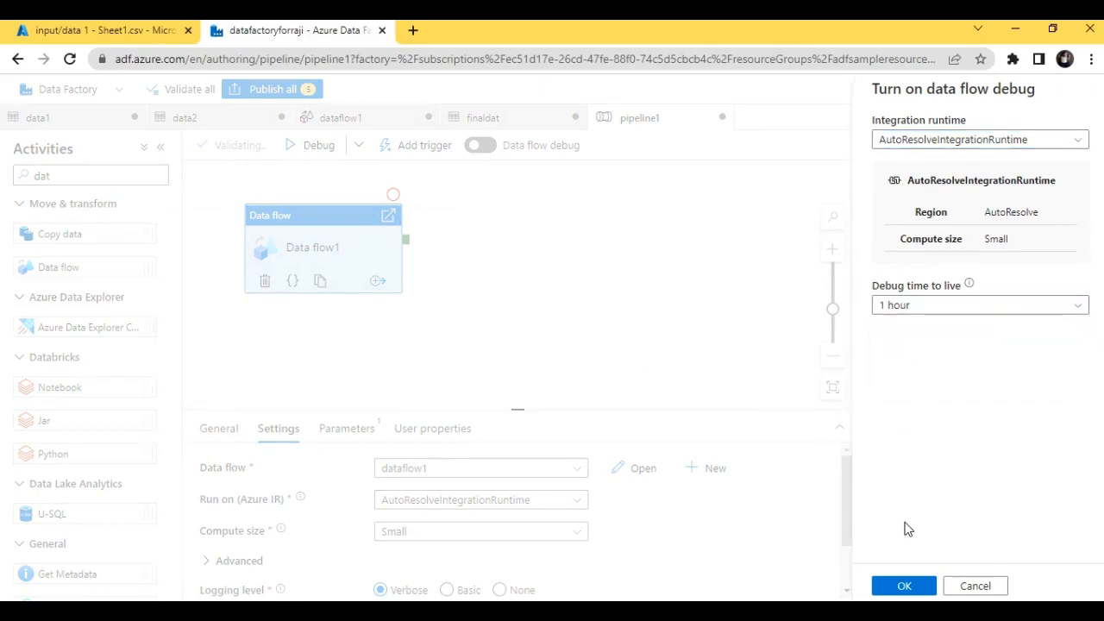
{"action": "left_click", "coordinate": [903, 587]}
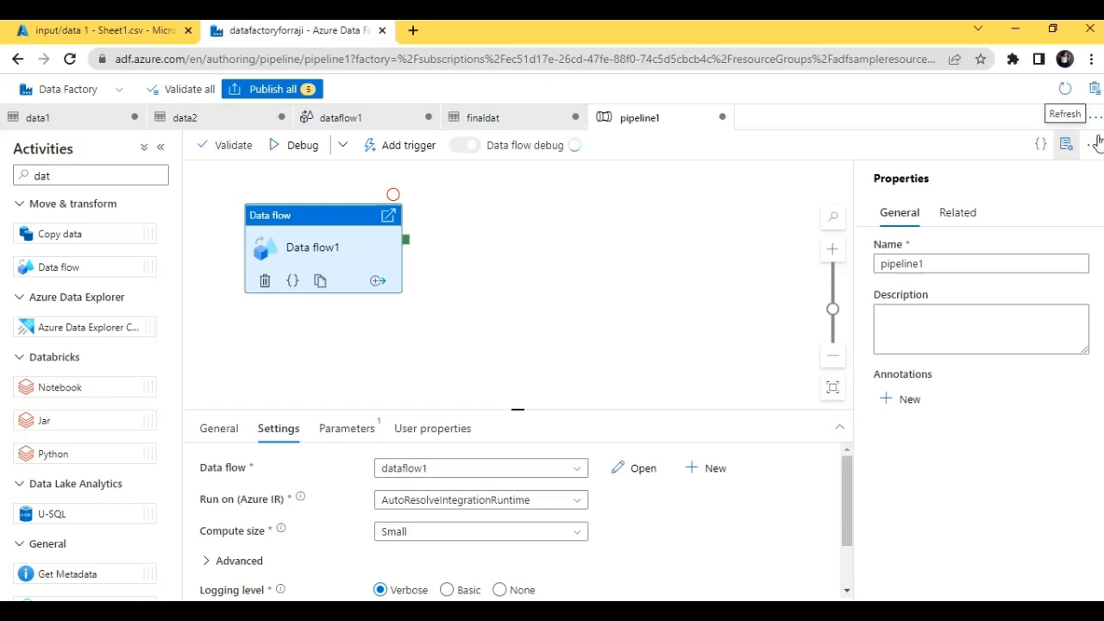
{"action": "left_click", "coordinate": [1071, 119]}
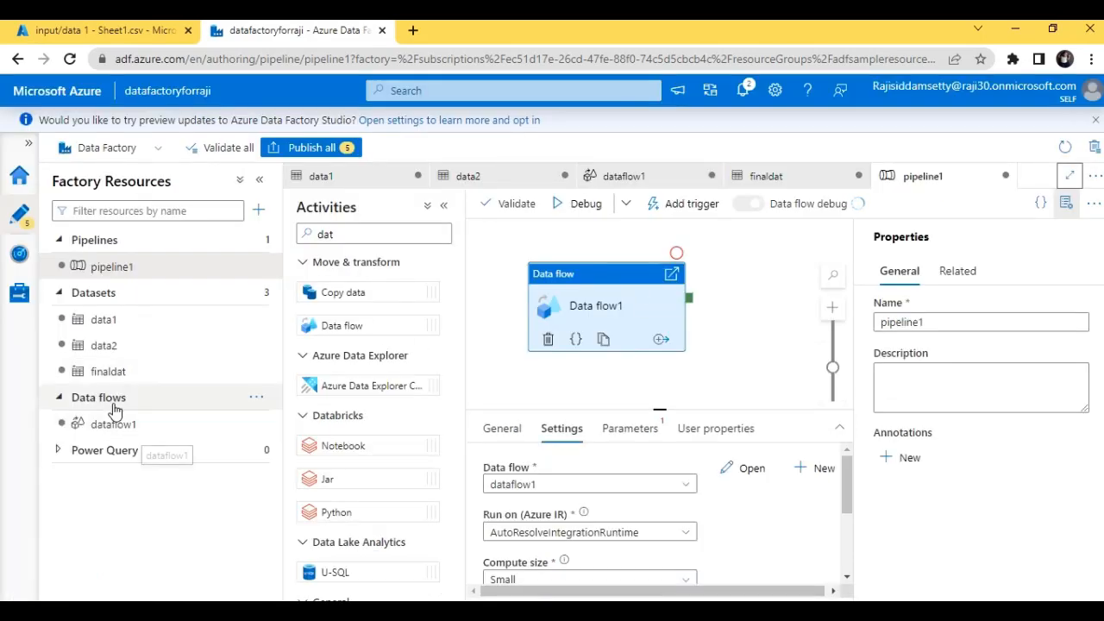
{"action": "left_click", "coordinate": [131, 431]}
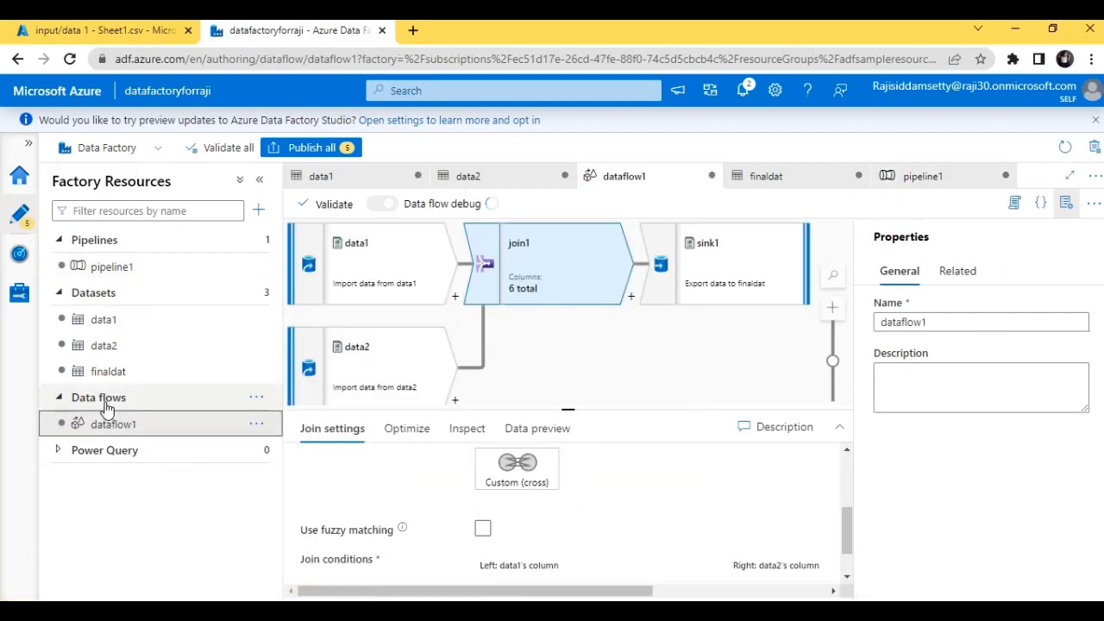
{"action": "left_click", "coordinate": [105, 398]}
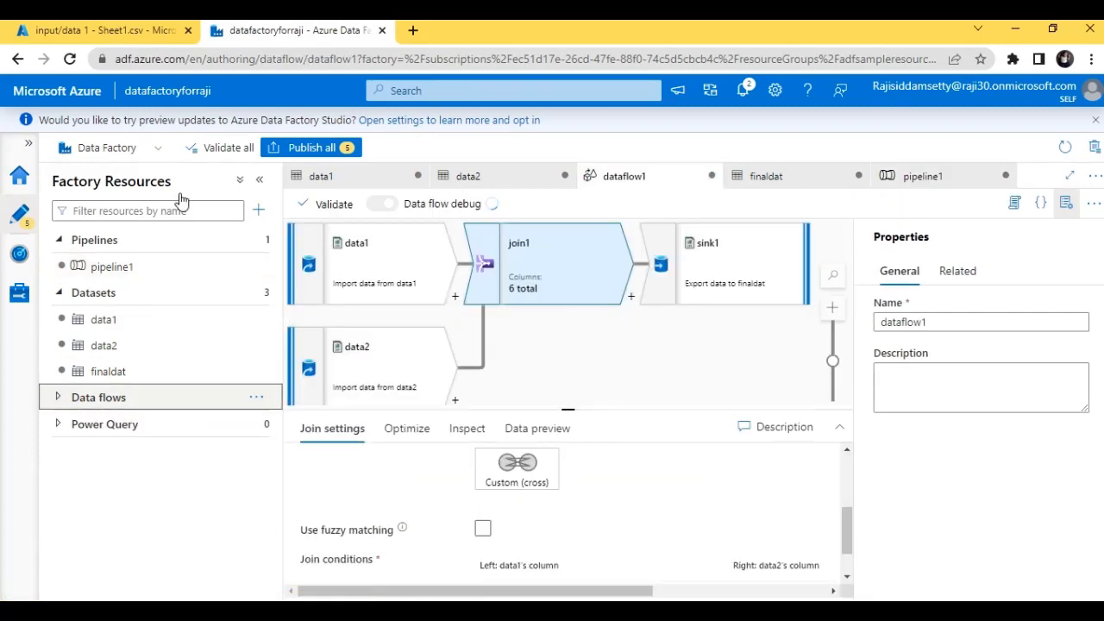
{"action": "left_click", "coordinate": [170, 247]}
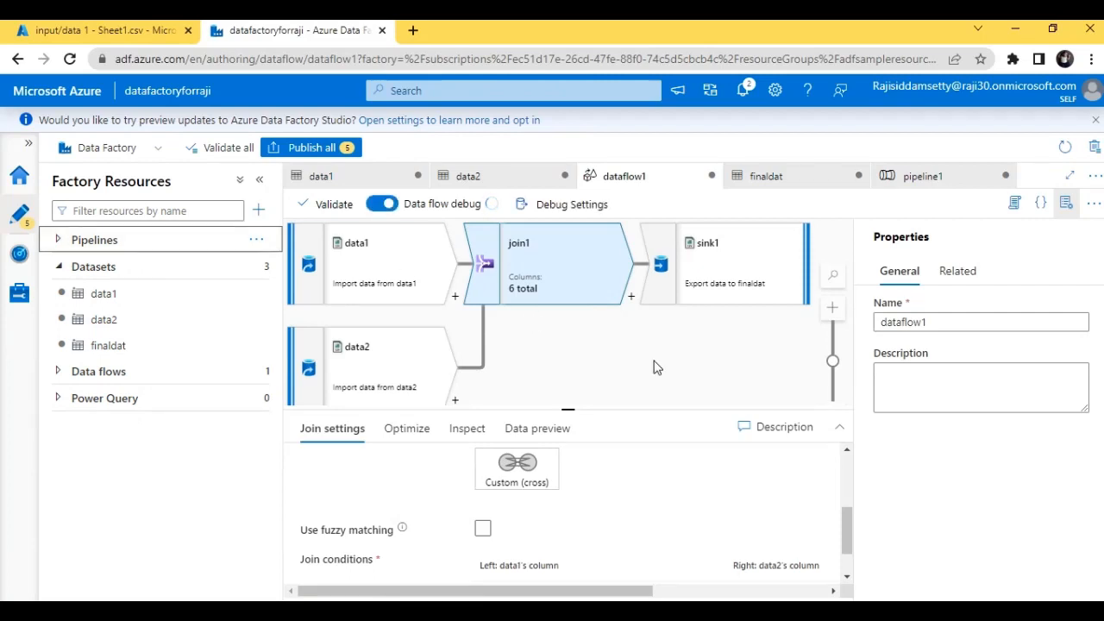
{"action": "left_click", "coordinate": [930, 183]}
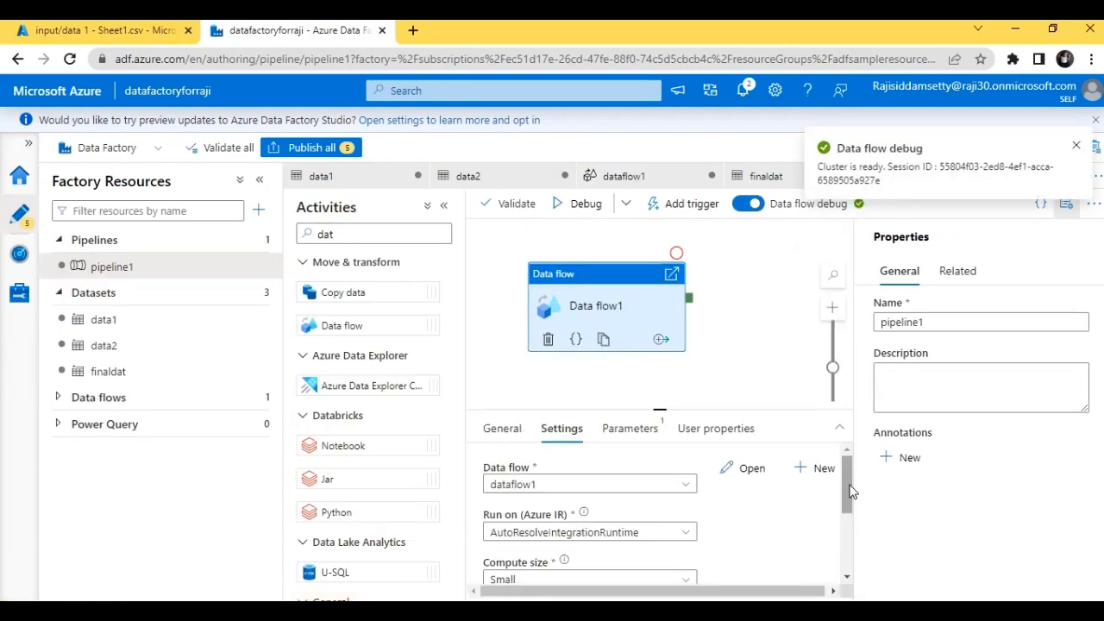
{"action": "left_click_drag", "start_coordinate": [850, 490], "coordinate": [855, 564]}
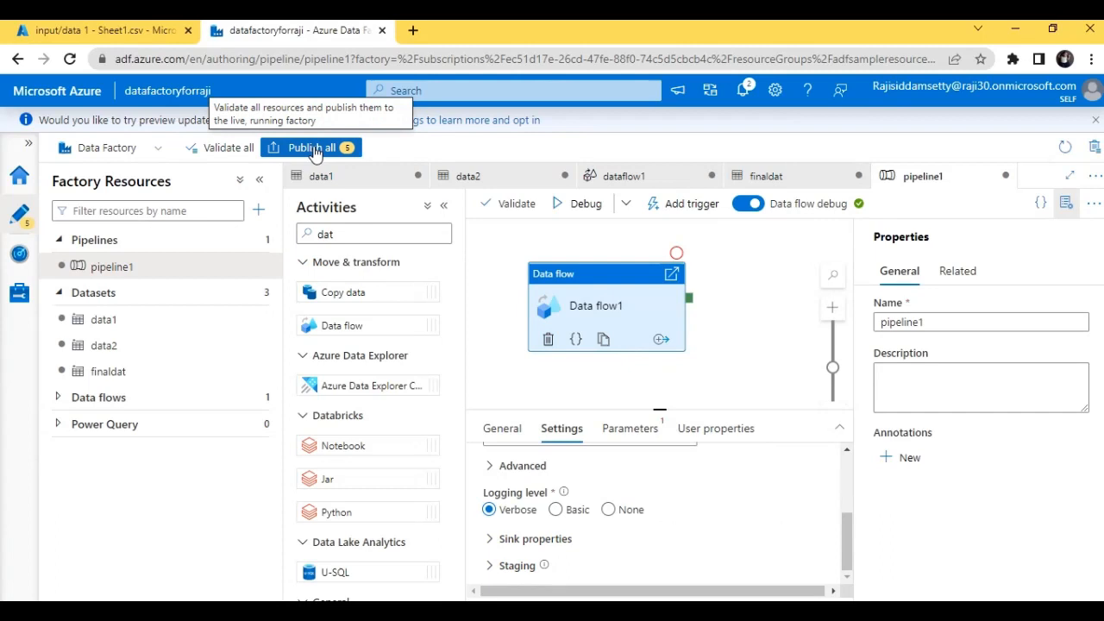
- Check the triggered pipeline runs in the monitoring area and return to authoring pipeline1
{"action": "left_click", "coordinate": [25, 272]}
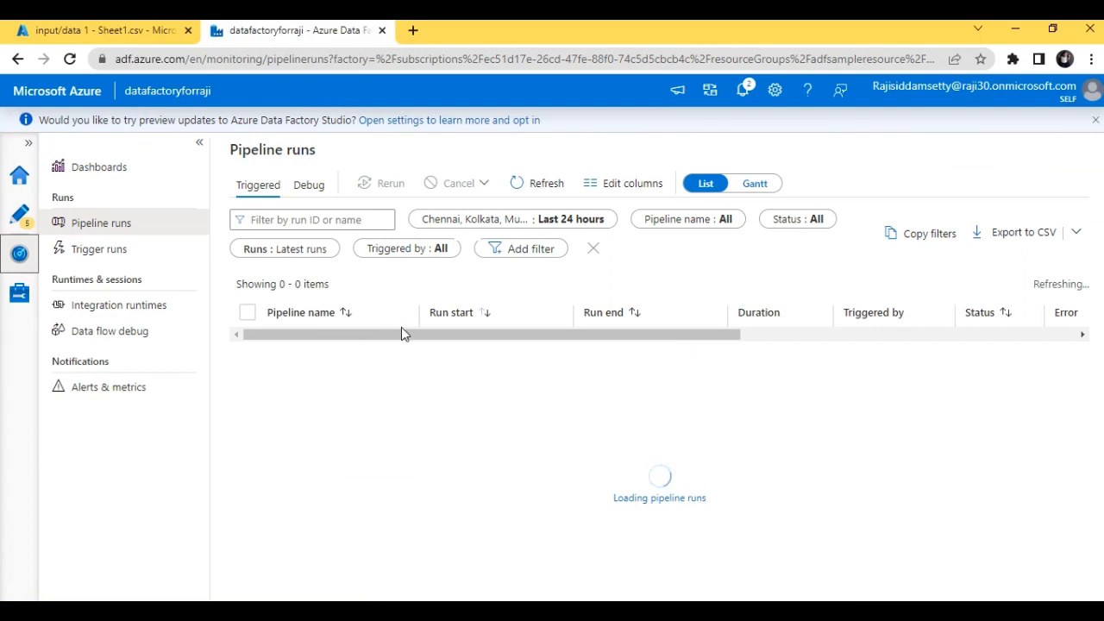
{"action": "left_click_drag", "start_coordinate": [401, 334], "coordinate": [344, 346]}
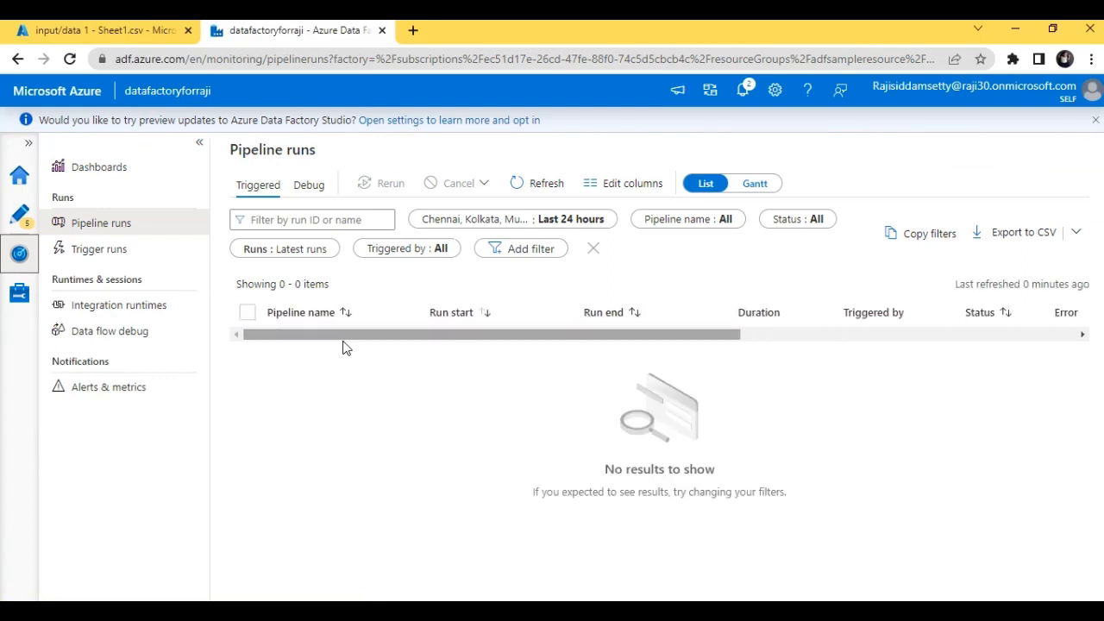
{"action": "left_click", "coordinate": [266, 186]}
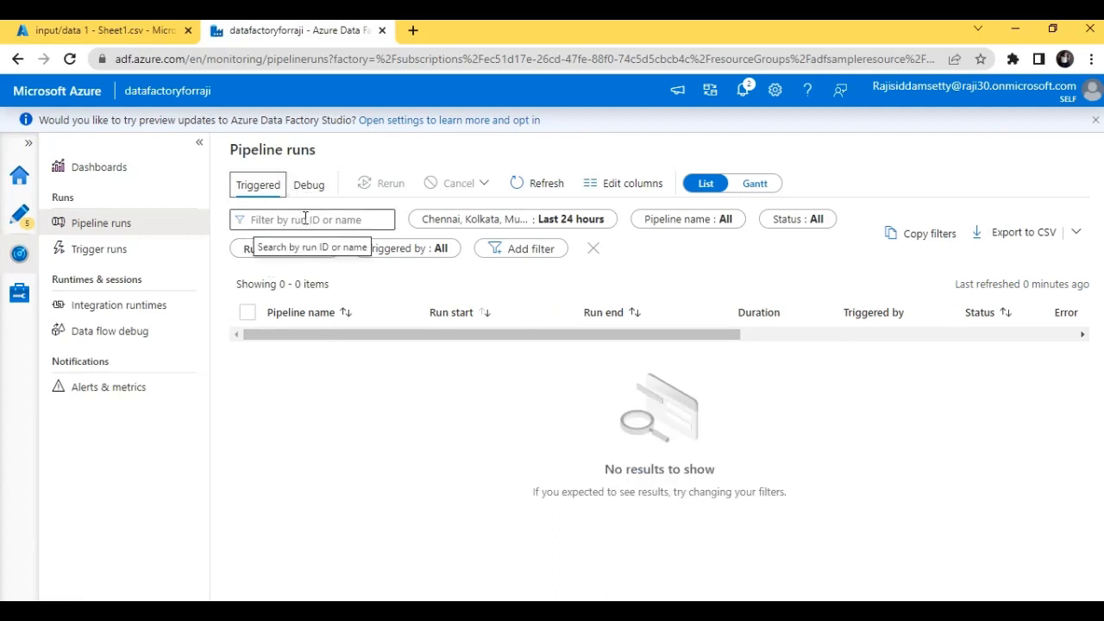
{"action": "left_click", "coordinate": [23, 214]}
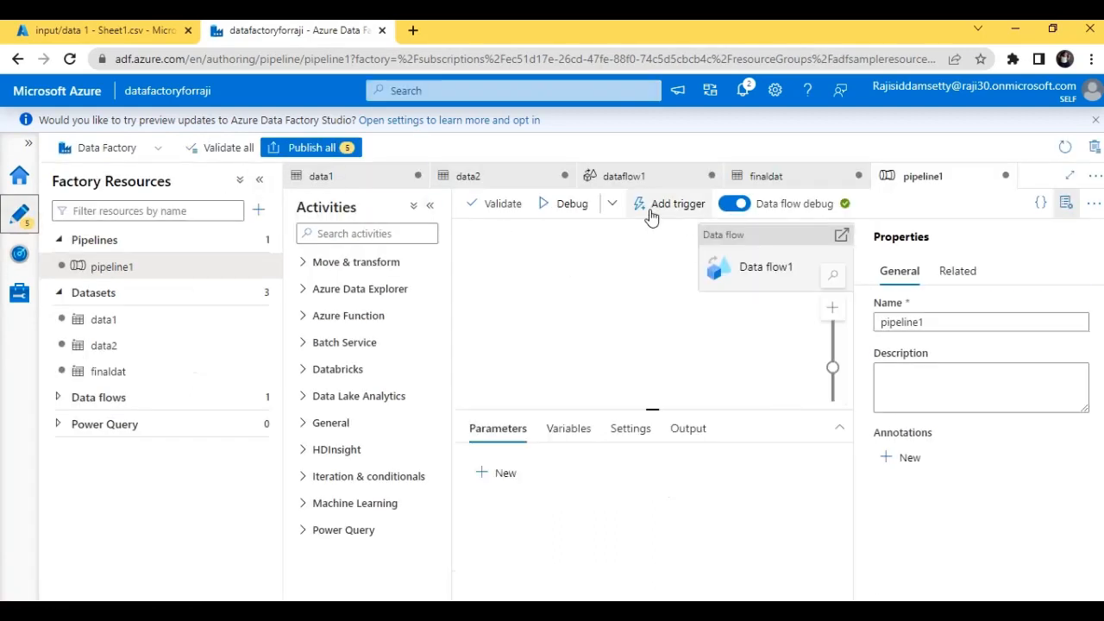
{"action": "left_click", "coordinate": [613, 206]}
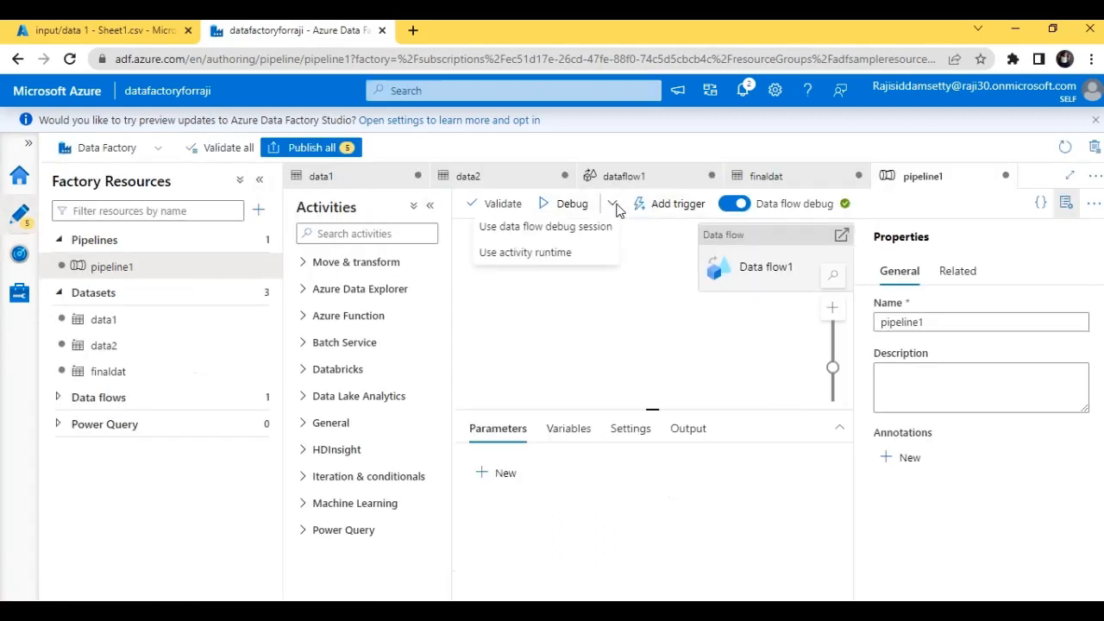
{"action": "left_click", "coordinate": [664, 205]}
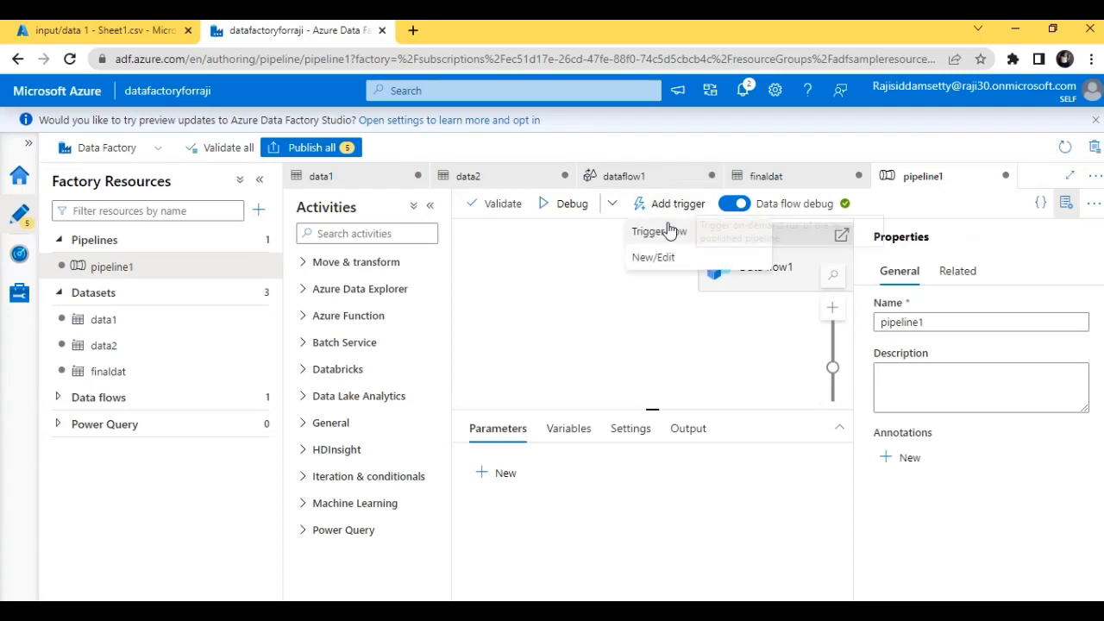
{"action": "left_click", "coordinate": [665, 233]}
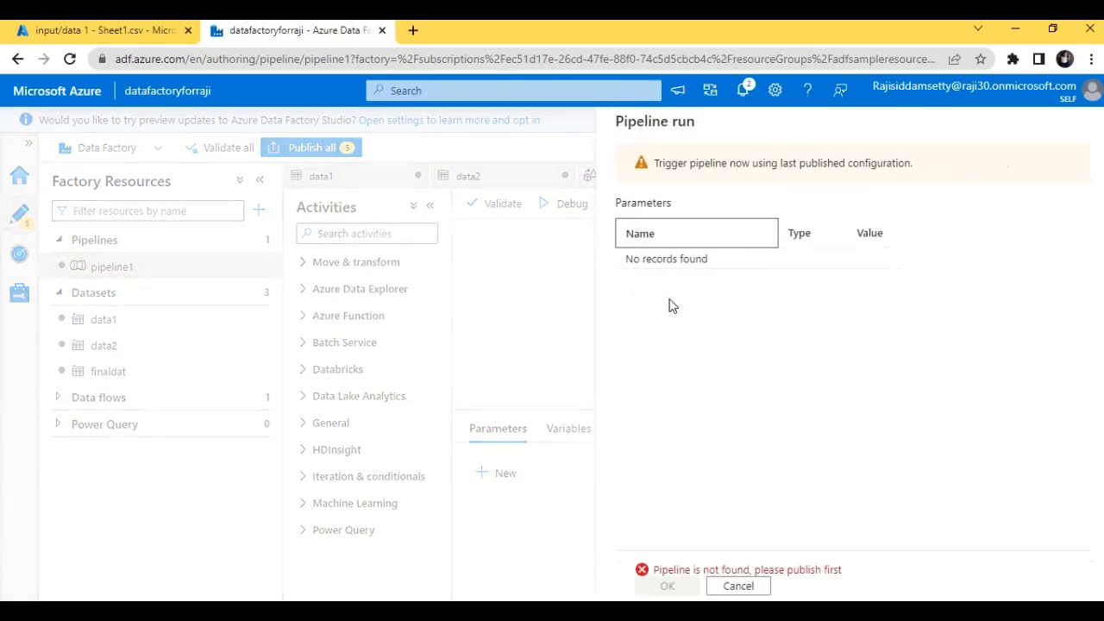
{"action": "left_click", "coordinate": [738, 586]}
- Publish all pending changes to the factory and trigger an immediate run of pipeline1
{"action": "left_click", "coordinate": [345, 146]}
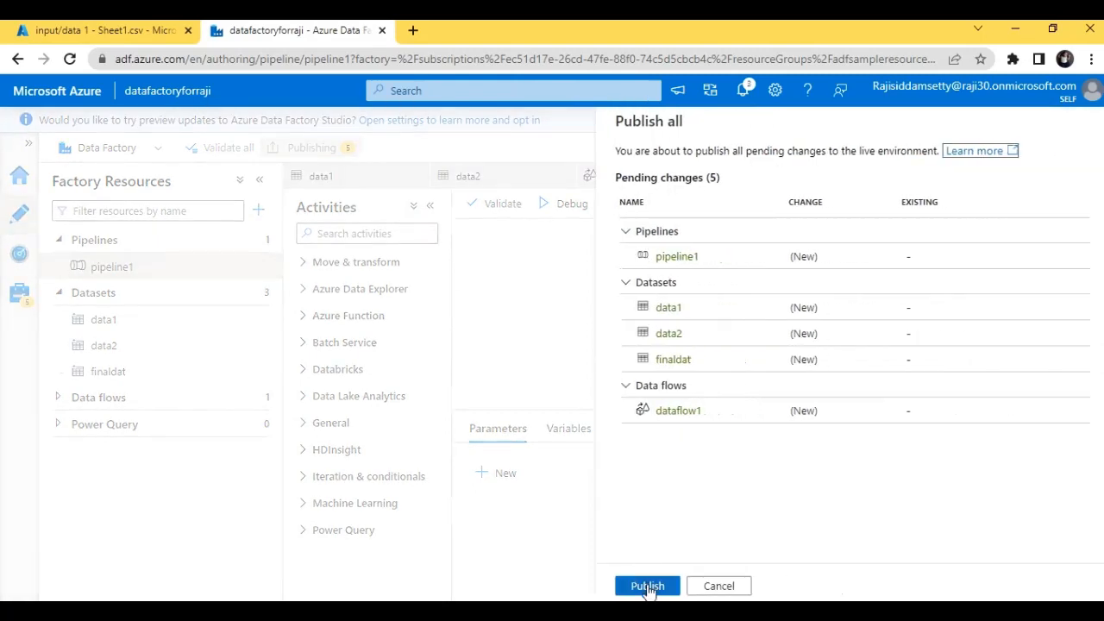
{"action": "left_click", "coordinate": [647, 587]}
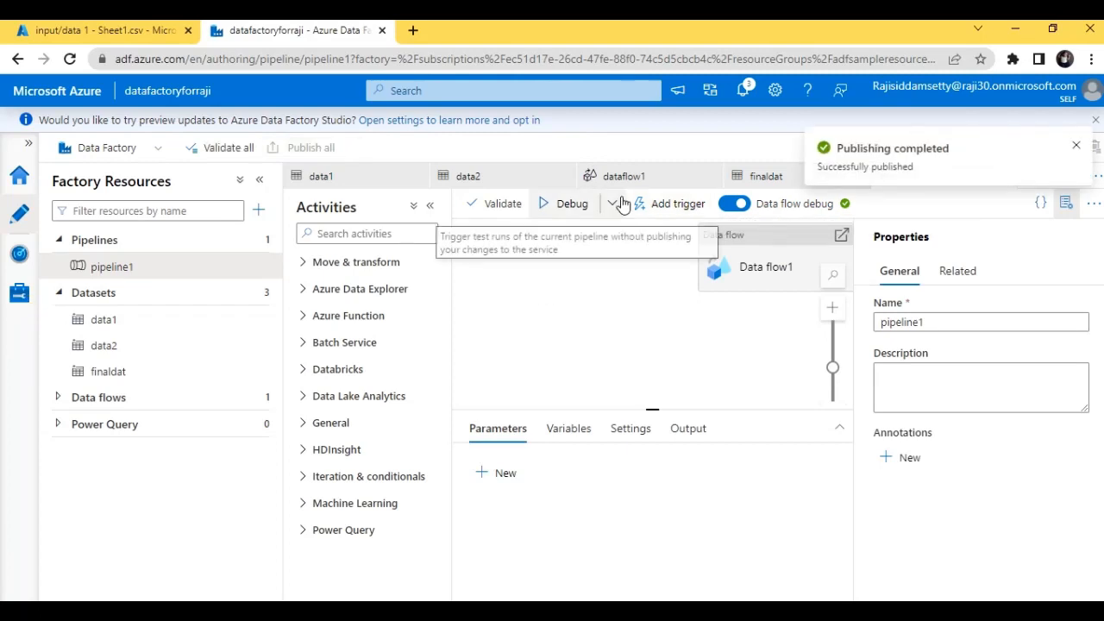
{"action": "left_click", "coordinate": [669, 204]}
{"action": "left_click", "coordinate": [676, 231]}
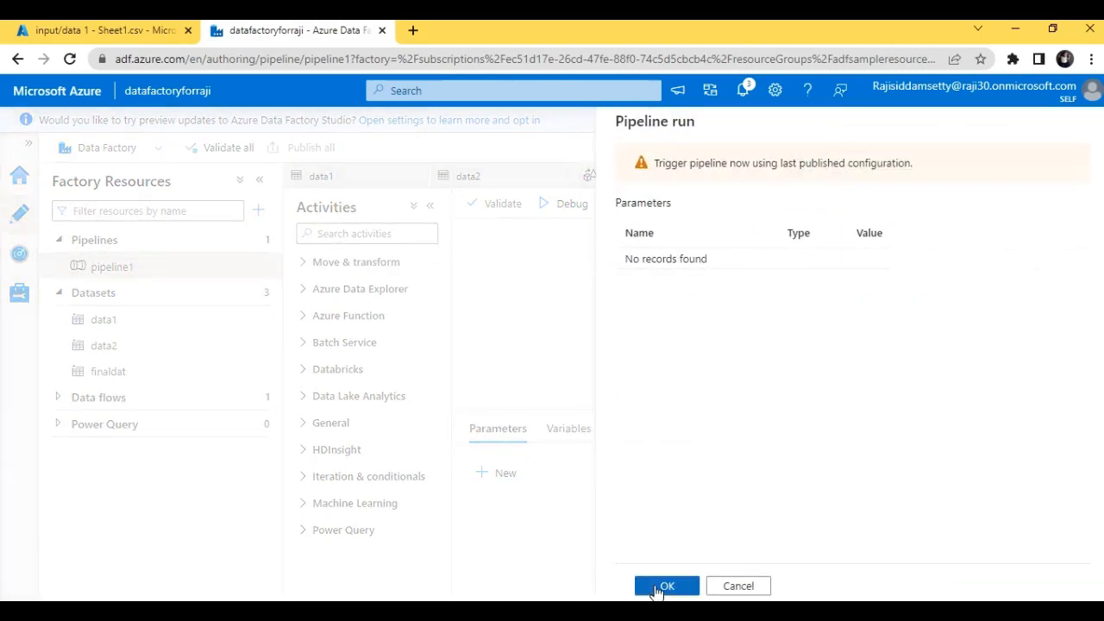
{"action": "left_click", "coordinate": [658, 588]}
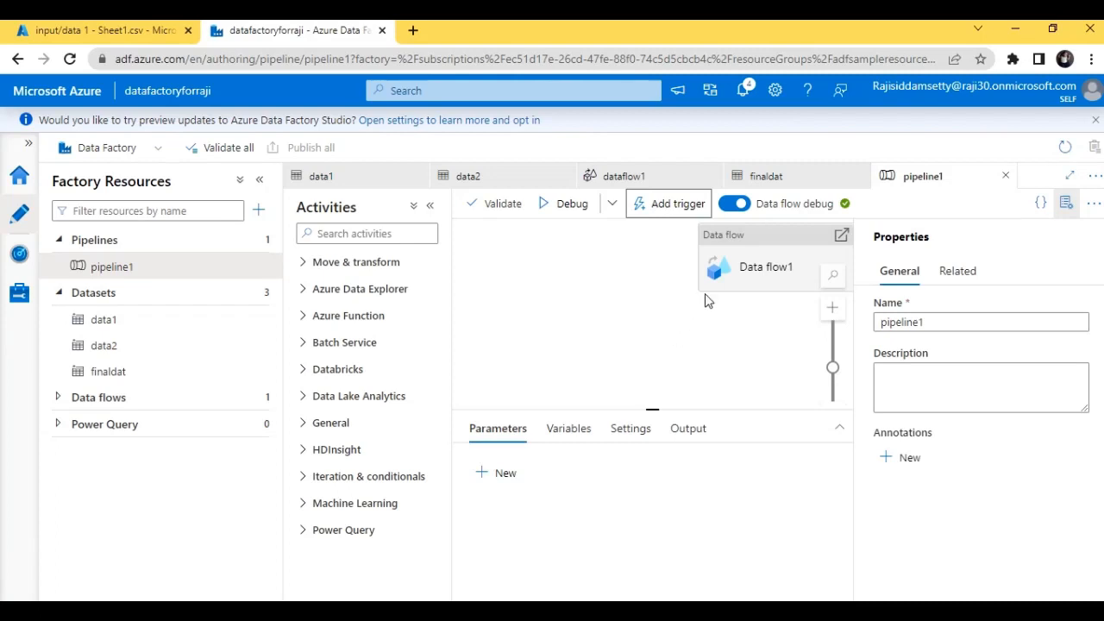
{"action": "left_click", "coordinate": [752, 263]}
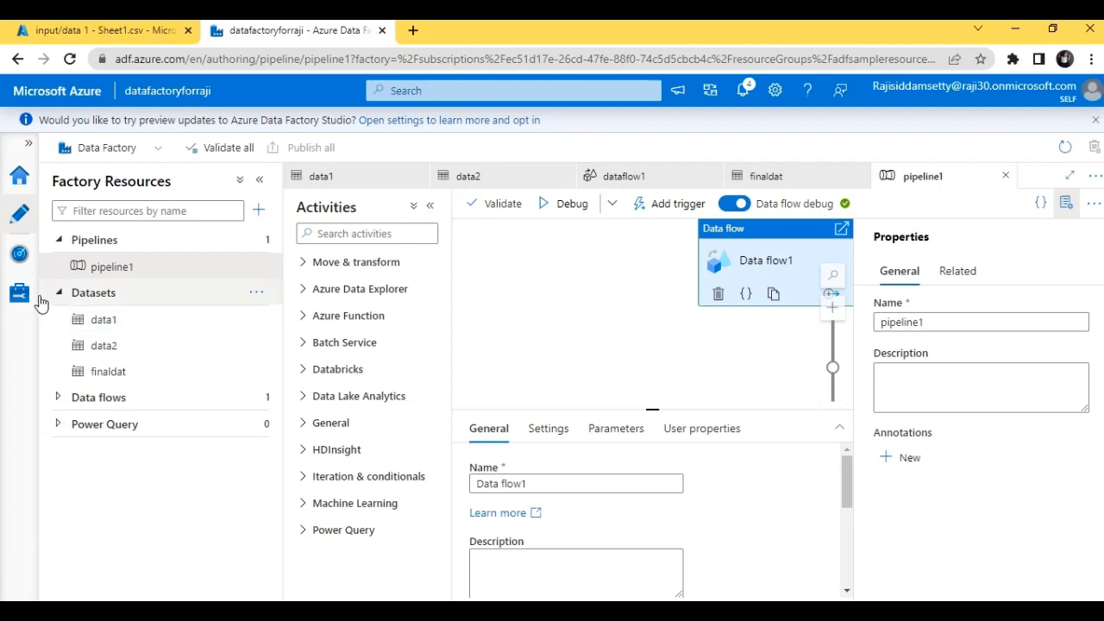
- Check the progress of the triggered pipeline1 run twice in the monitoring area, returning to pipeline authoring each time
{"action": "left_click", "coordinate": [20, 257]}
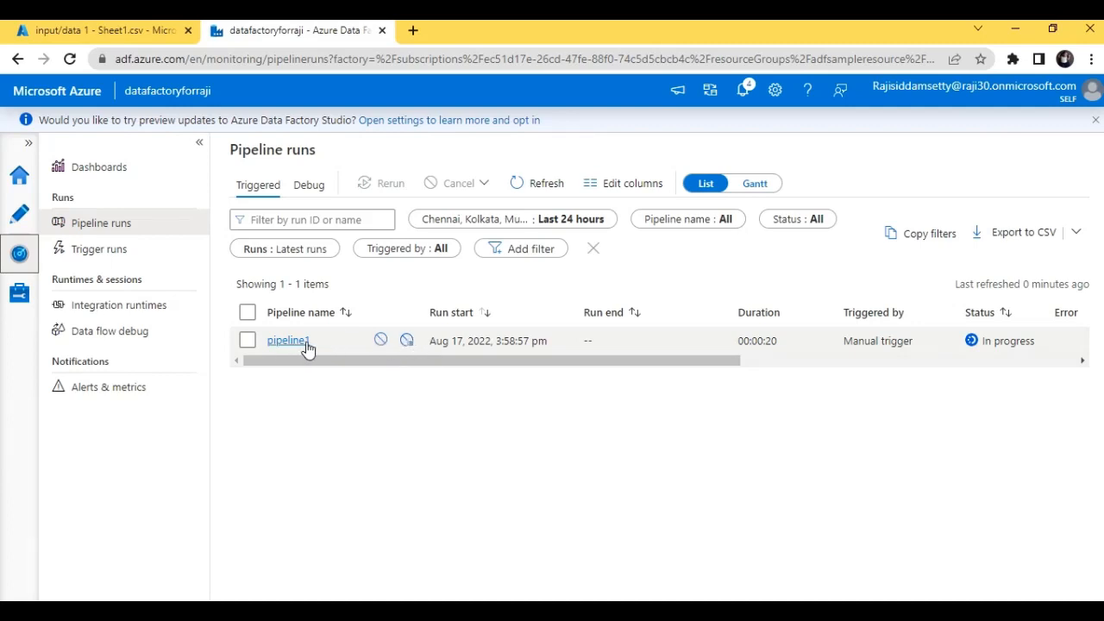
{"action": "left_click", "coordinate": [19, 214]}
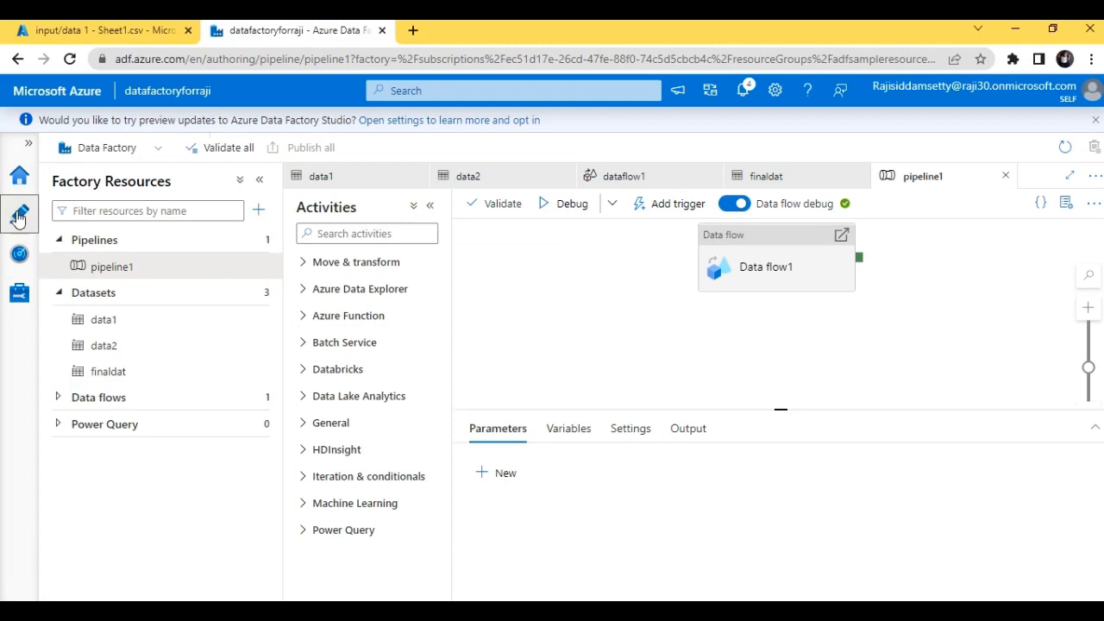
{"action": "left_click", "coordinate": [19, 255]}
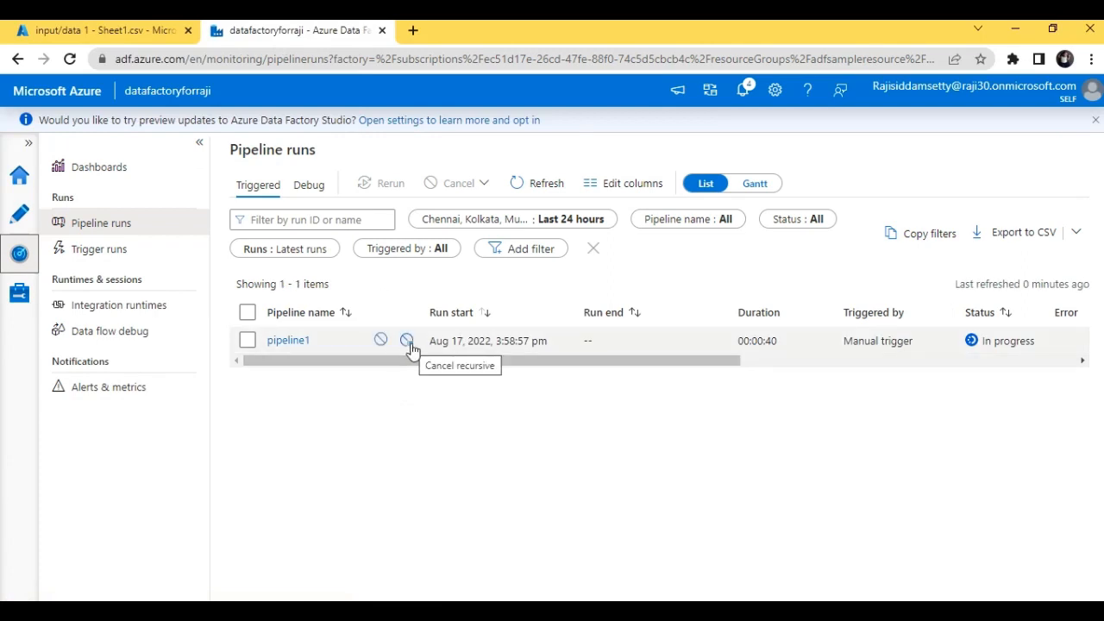
{"action": "left_click", "coordinate": [19, 214]}
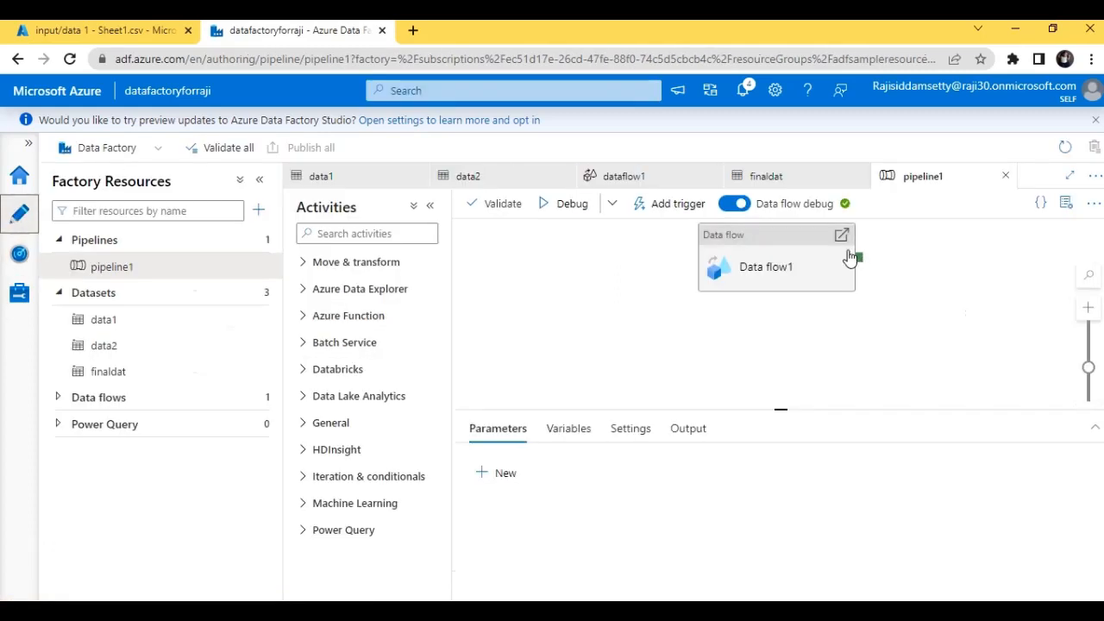
- Review the general properties, settings and data flow parameters of the Data flow1 activity in pipeline1
{"action": "left_click", "coordinate": [815, 261]}
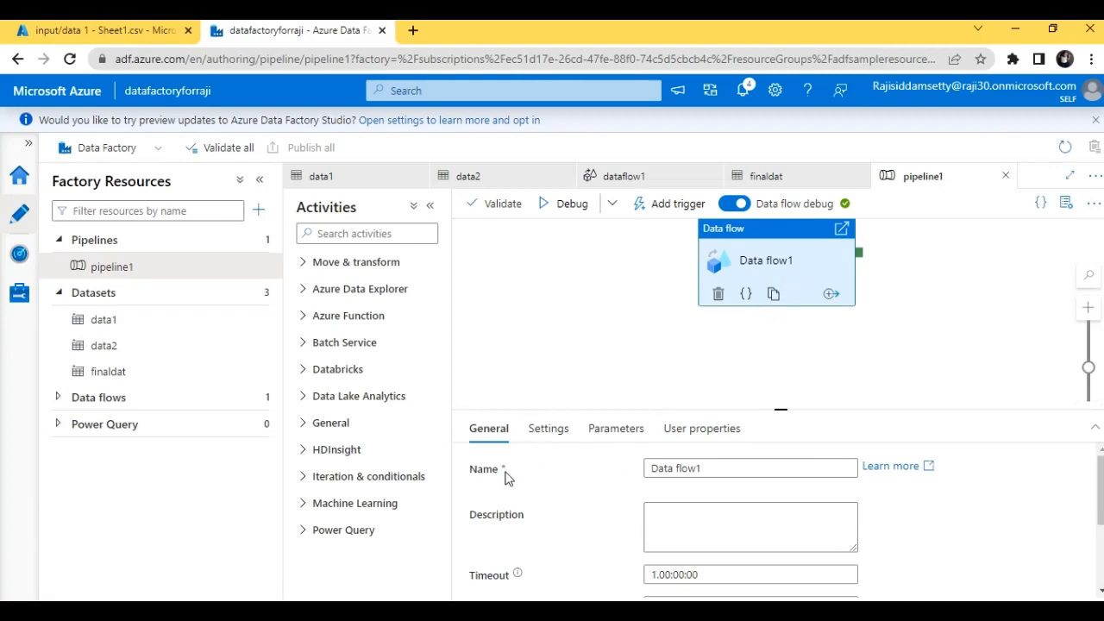
{"action": "left_click", "coordinate": [552, 427]}
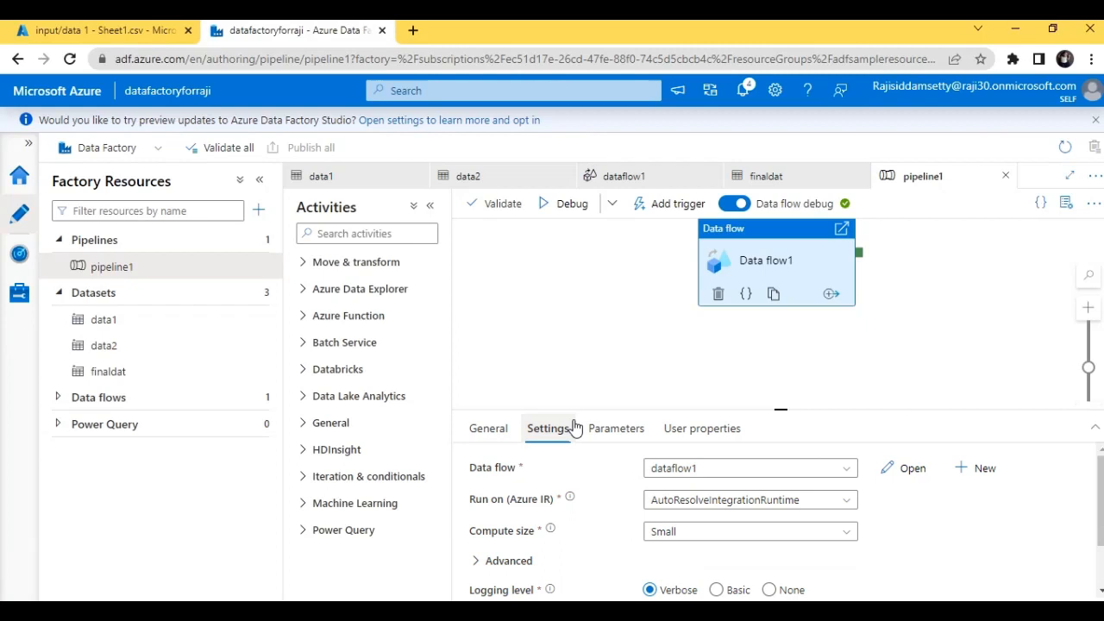
{"action": "left_click", "coordinate": [477, 433]}
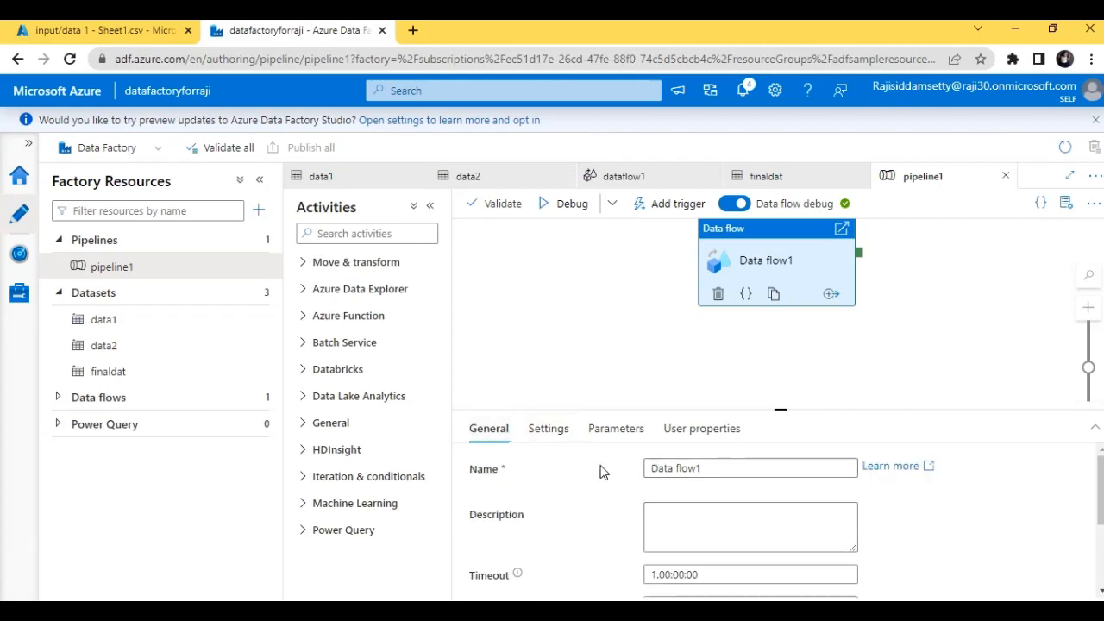
{"action": "left_click", "coordinate": [544, 431]}
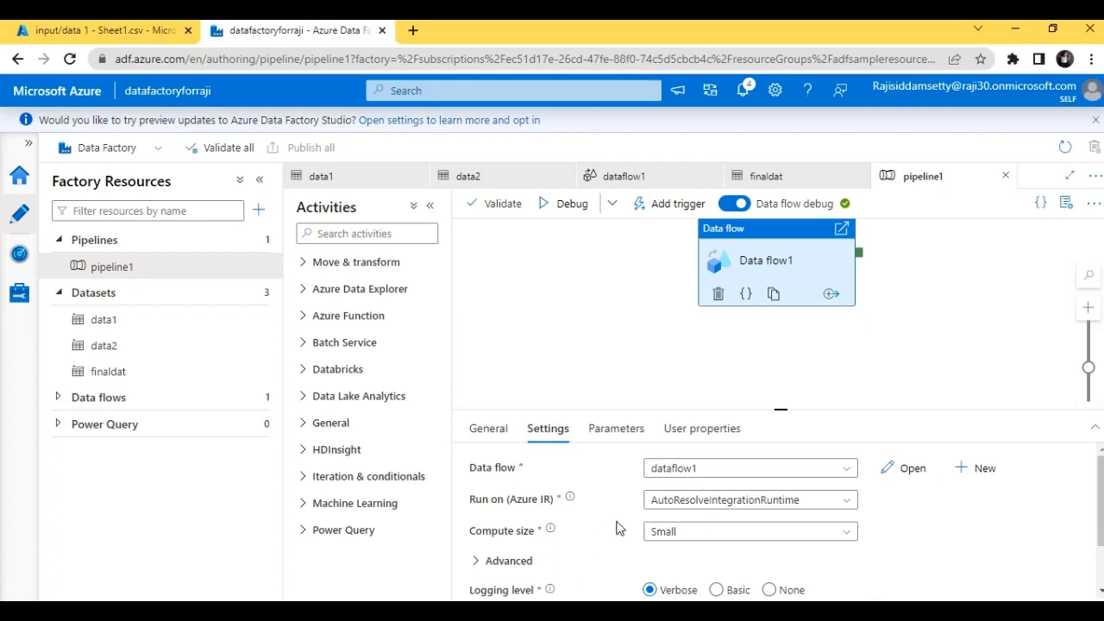
{"action": "scroll", "coordinate": [1099, 518], "scroll_direction": "down", "scroll_amount": 1}
{"action": "scroll", "coordinate": [1101, 514], "scroll_direction": "down", "scroll_amount": 1}
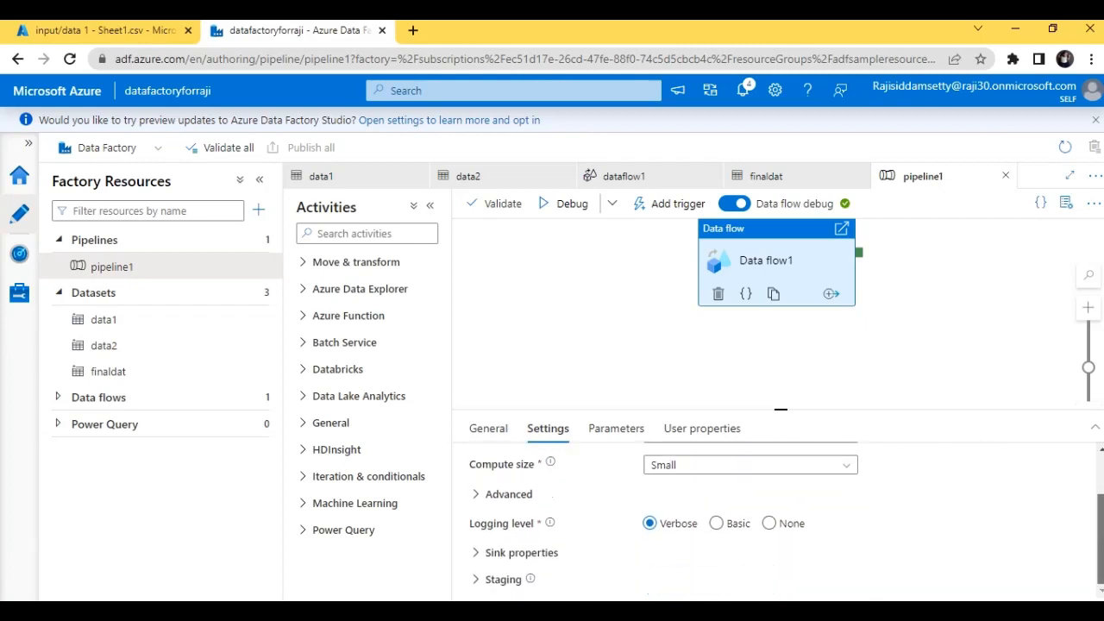
{"action": "scroll", "coordinate": [1101, 513], "scroll_direction": "up", "scroll_amount": 1}
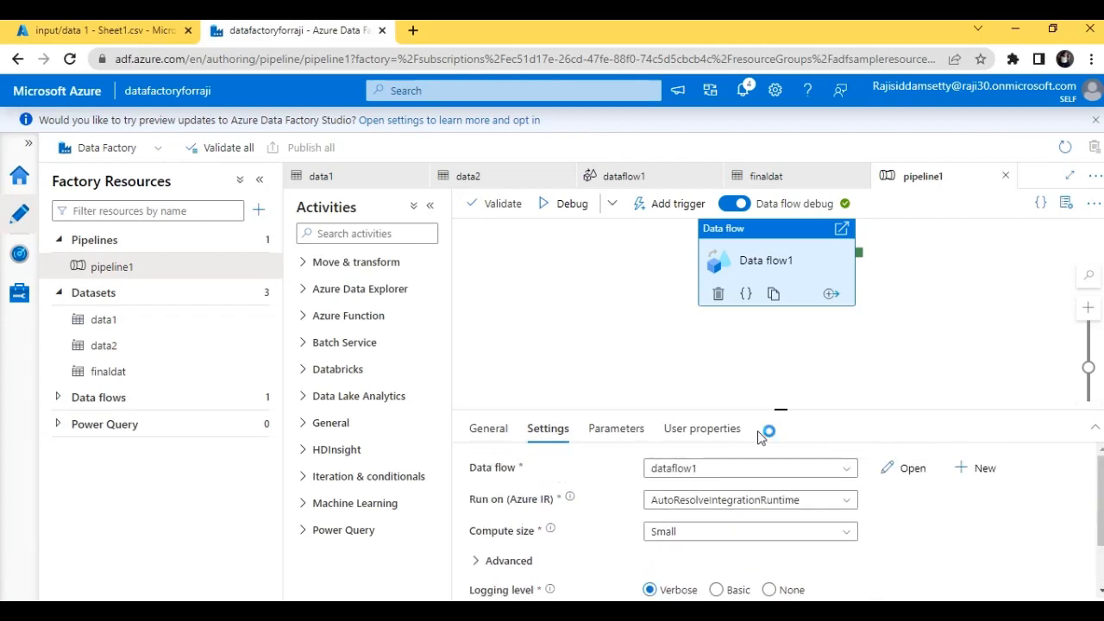
{"action": "left_click", "coordinate": [616, 428]}
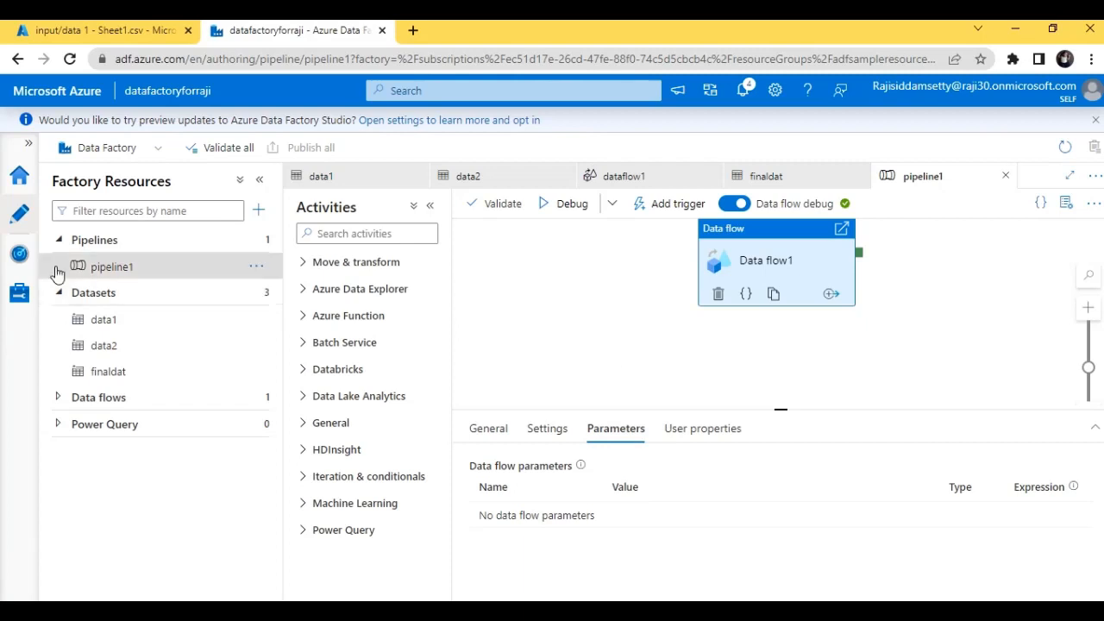
- Check the pipeline1 run status, and look in the storage account's data container for output files
{"action": "left_click", "coordinate": [19, 254]}
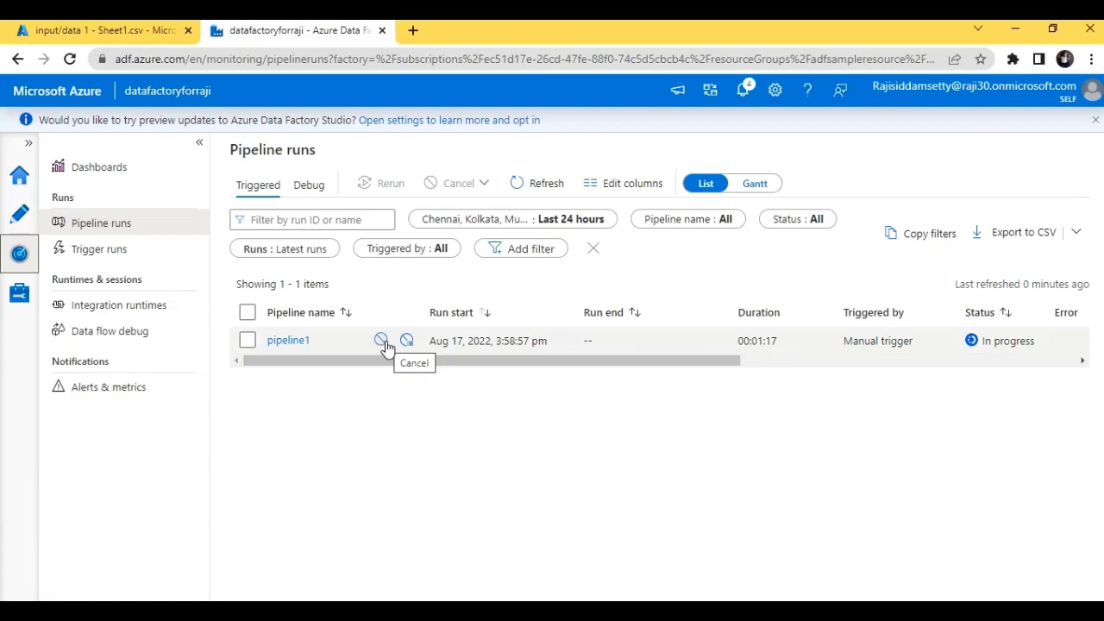
{"action": "left_click_drag", "start_coordinate": [466, 366], "coordinate": [544, 361]}
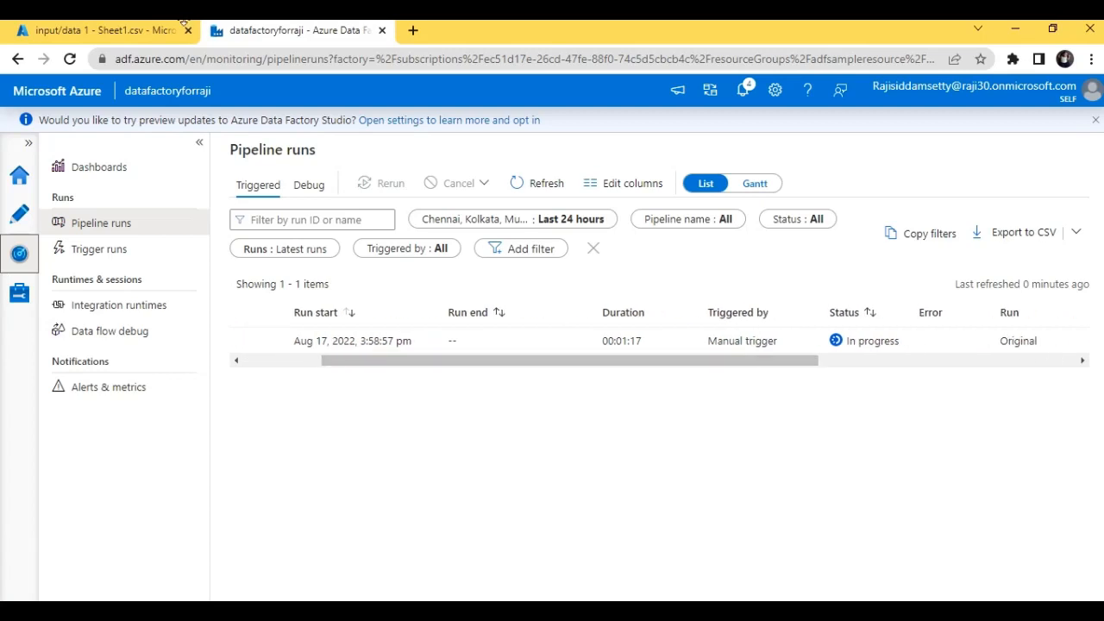
{"action": "left_click", "coordinate": [136, 31]}
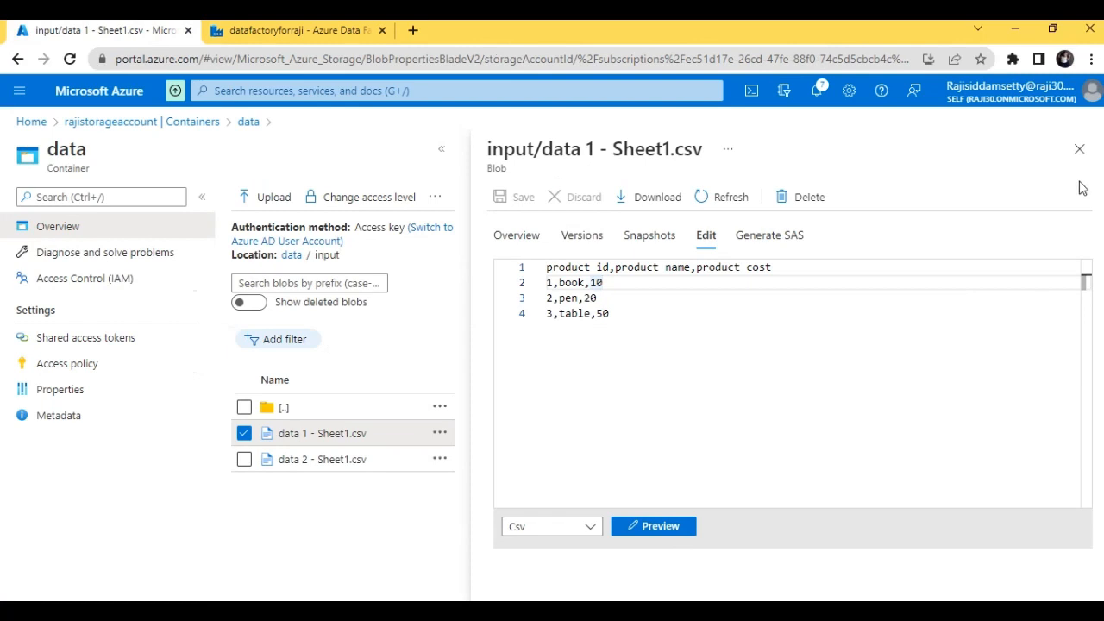
{"action": "left_click", "coordinate": [1078, 153]}
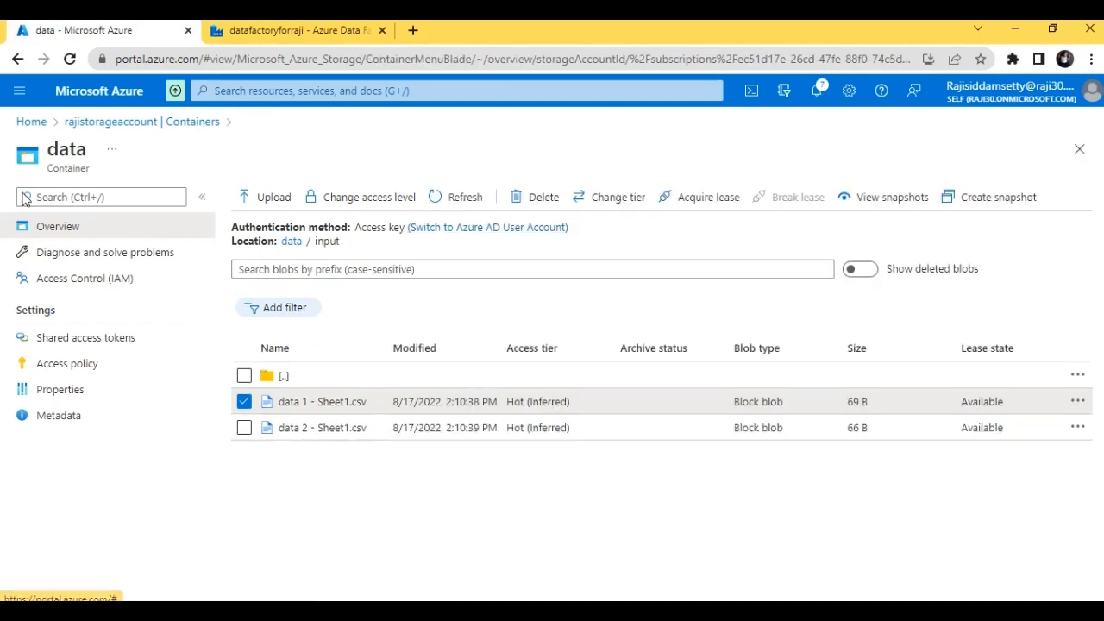
{"action": "left_click", "coordinate": [97, 128]}
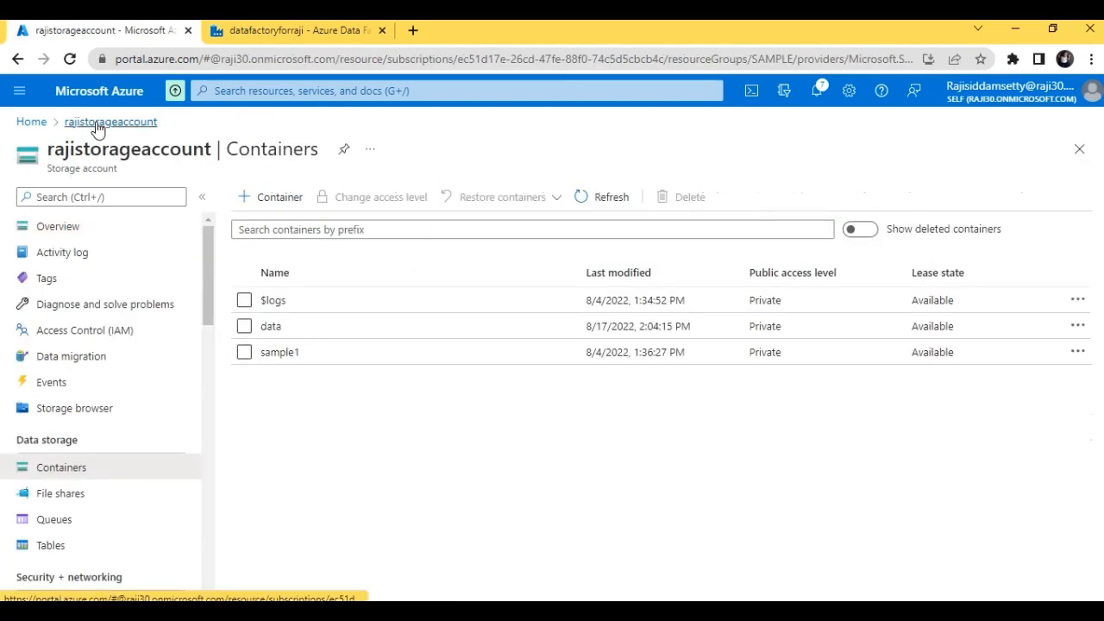
{"action": "left_click", "coordinate": [269, 326]}
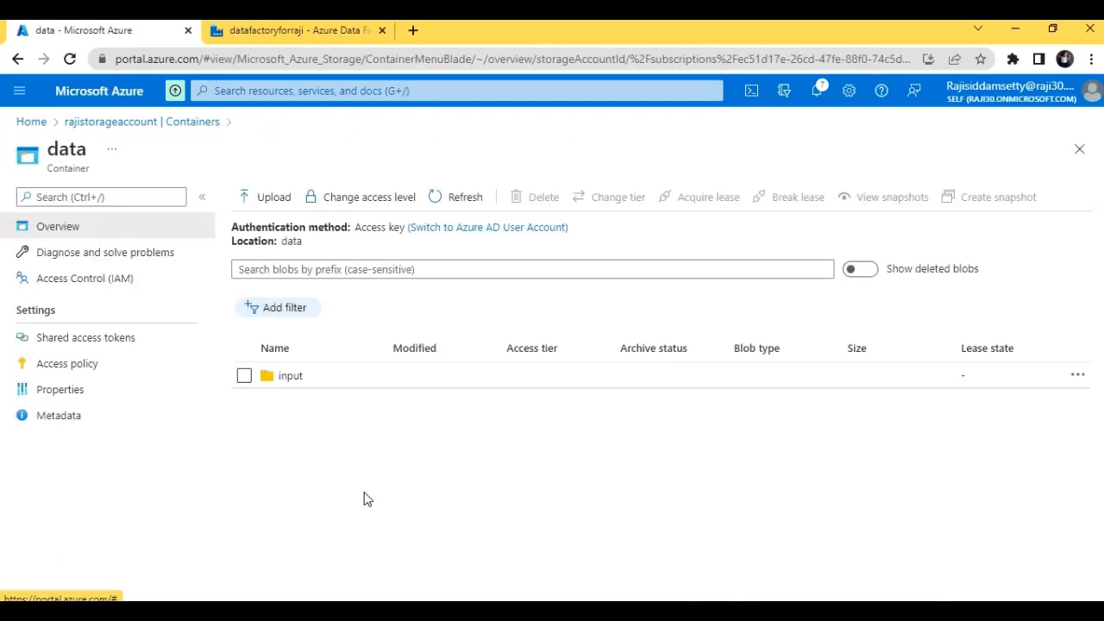
- Switch back to Azure Data Factory and examine the details of the triggered pipeline1 run
{"action": "left_click", "coordinate": [269, 33]}
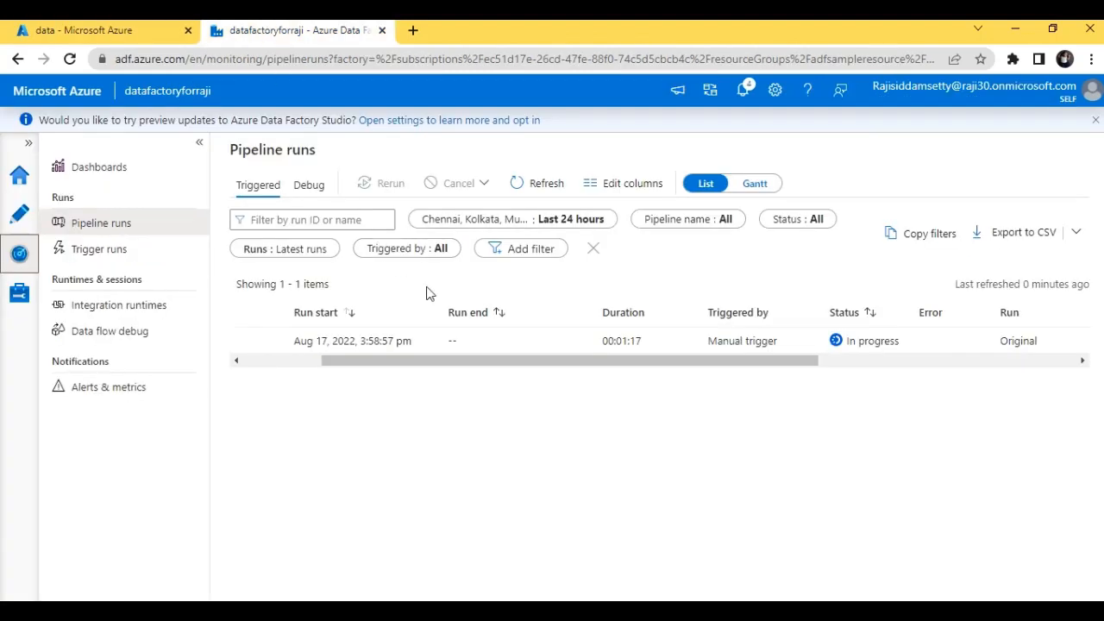
{"action": "left_click_drag", "start_coordinate": [459, 358], "coordinate": [366, 363]}
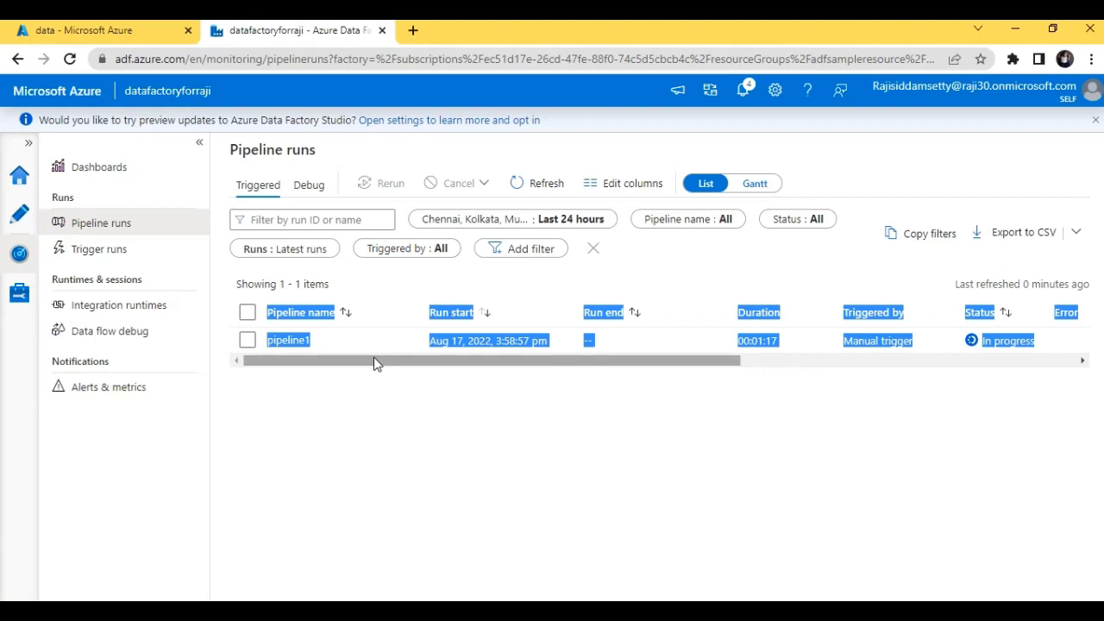
{"action": "left_click", "coordinate": [473, 494]}
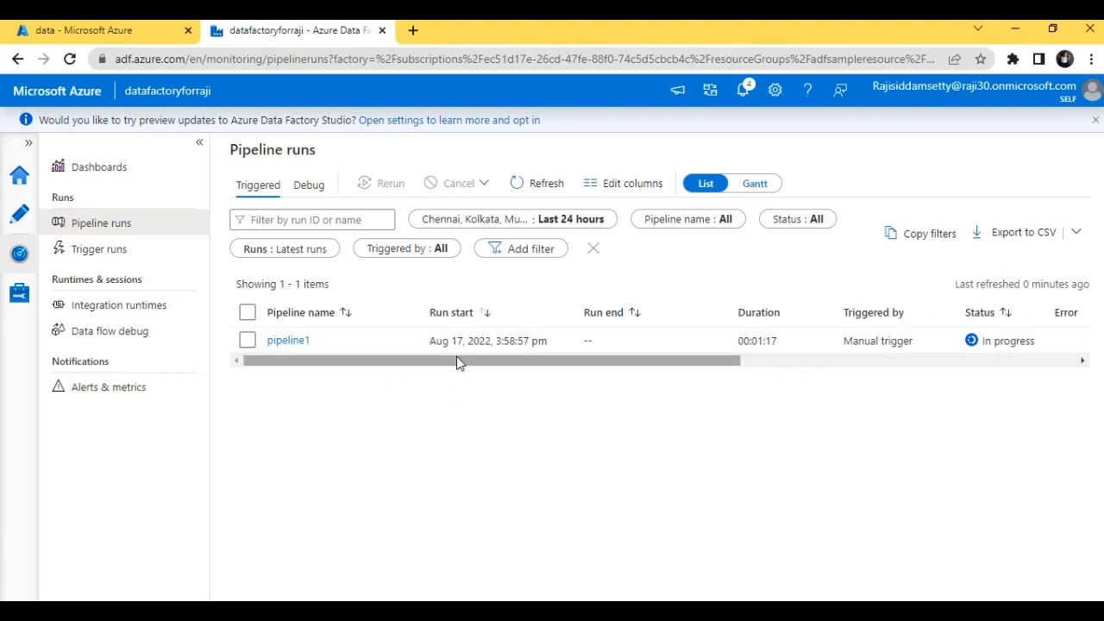
{"action": "left_click_drag", "start_coordinate": [457, 358], "coordinate": [414, 394]}
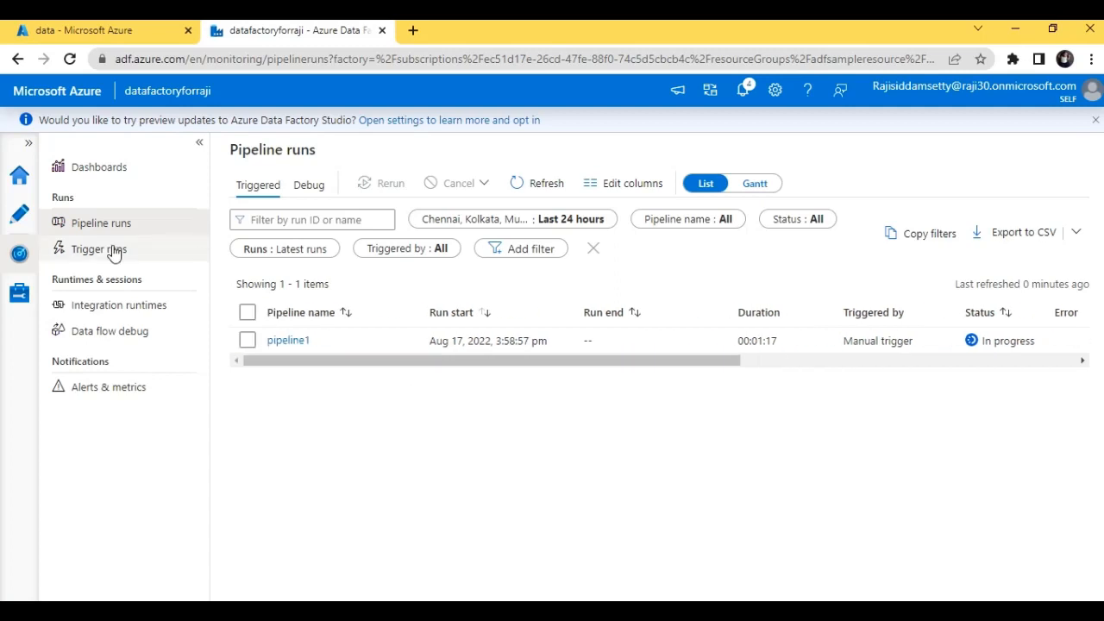
- Open dataflow1 in the authoring area to review its join and sink, and recheck the pipeline runs
{"action": "left_click", "coordinate": [19, 222]}
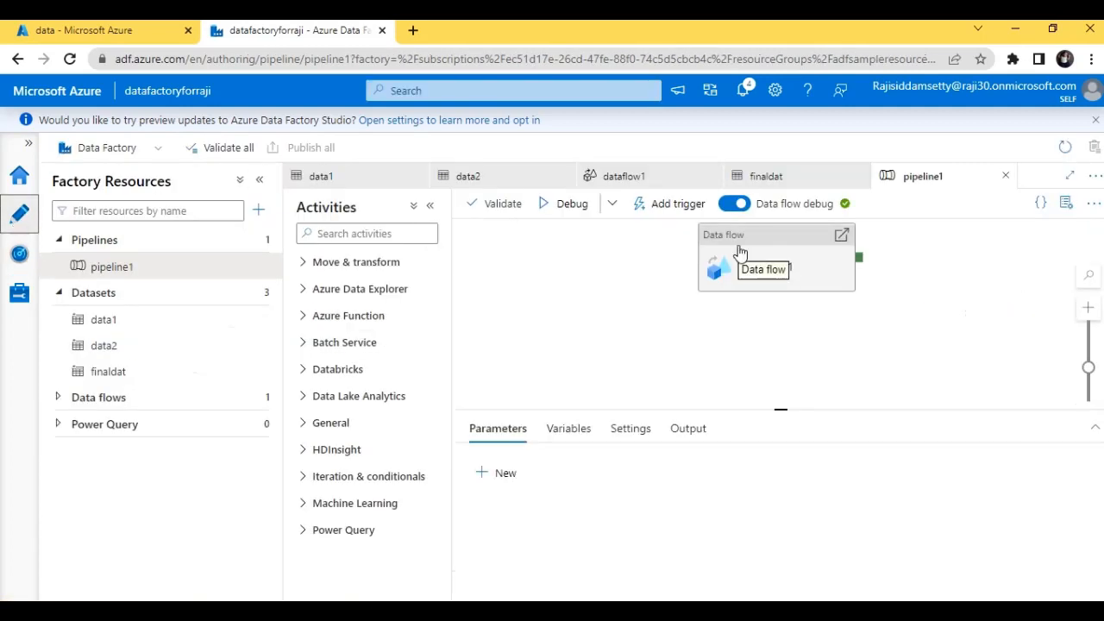
{"action": "left_click", "coordinate": [798, 280]}
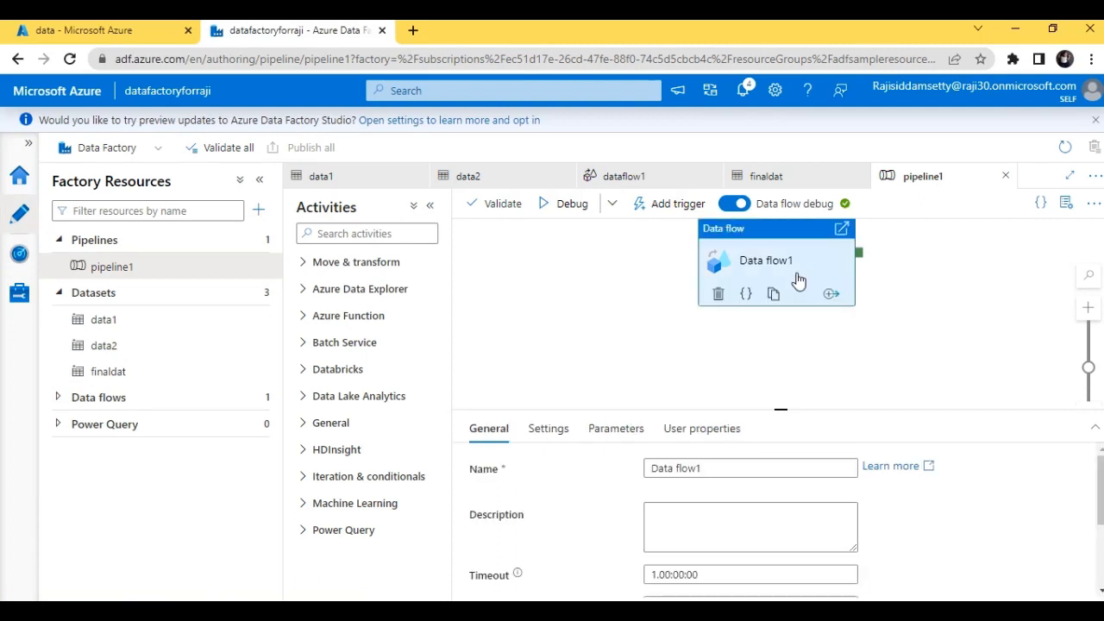
{"action": "left_click", "coordinate": [120, 399]}
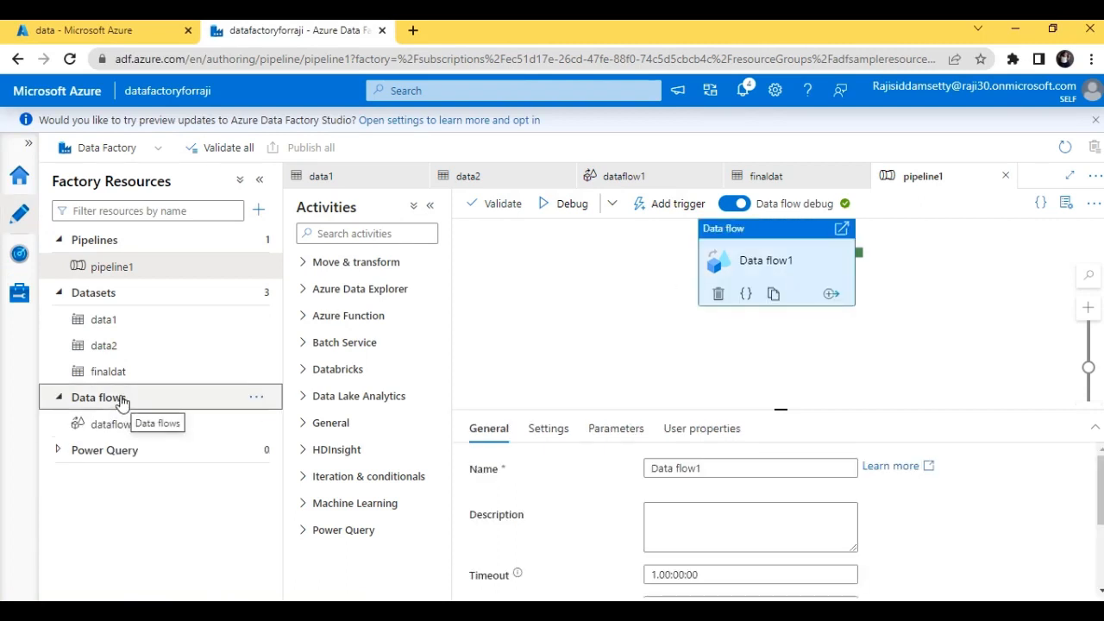
{"action": "left_click", "coordinate": [116, 424]}
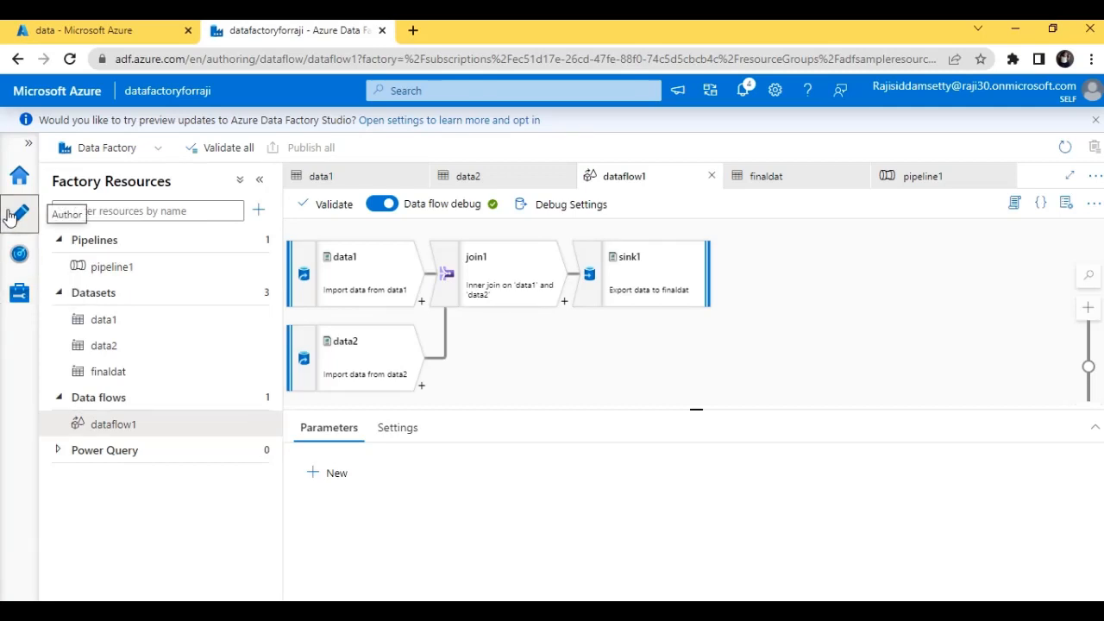
{"action": "left_click", "coordinate": [20, 254]}
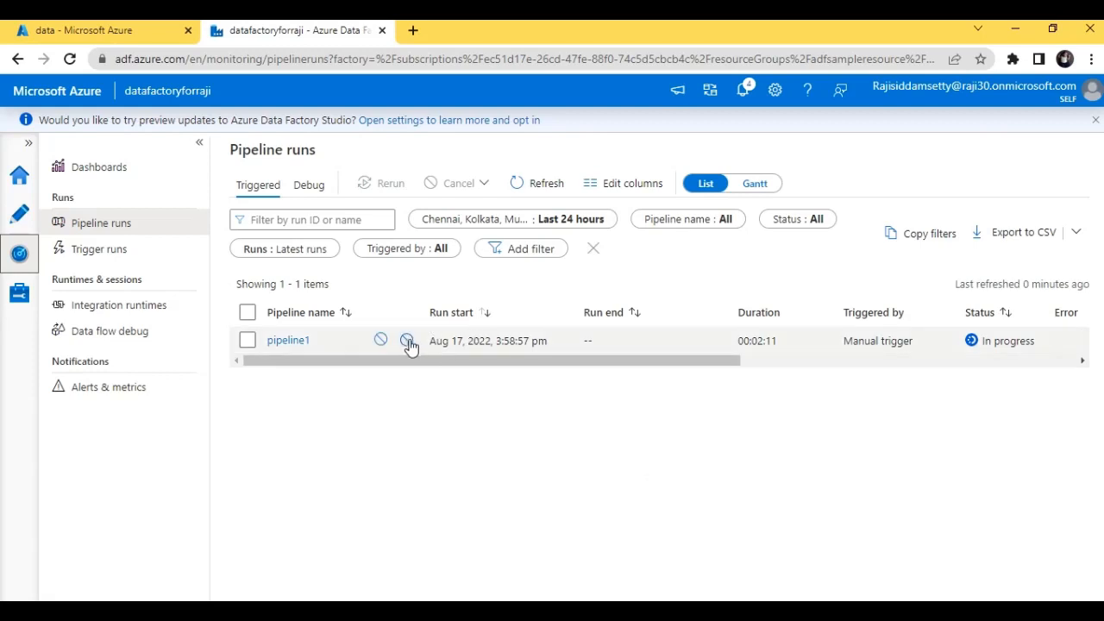
{"action": "left_click", "coordinate": [408, 342]}
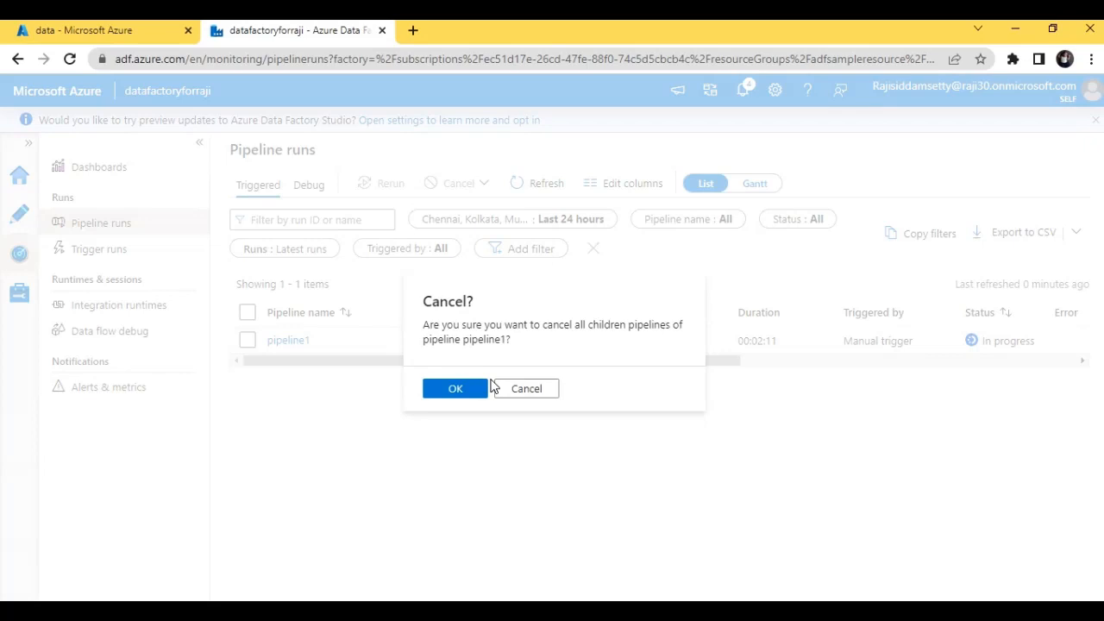
{"action": "left_click", "coordinate": [517, 395]}
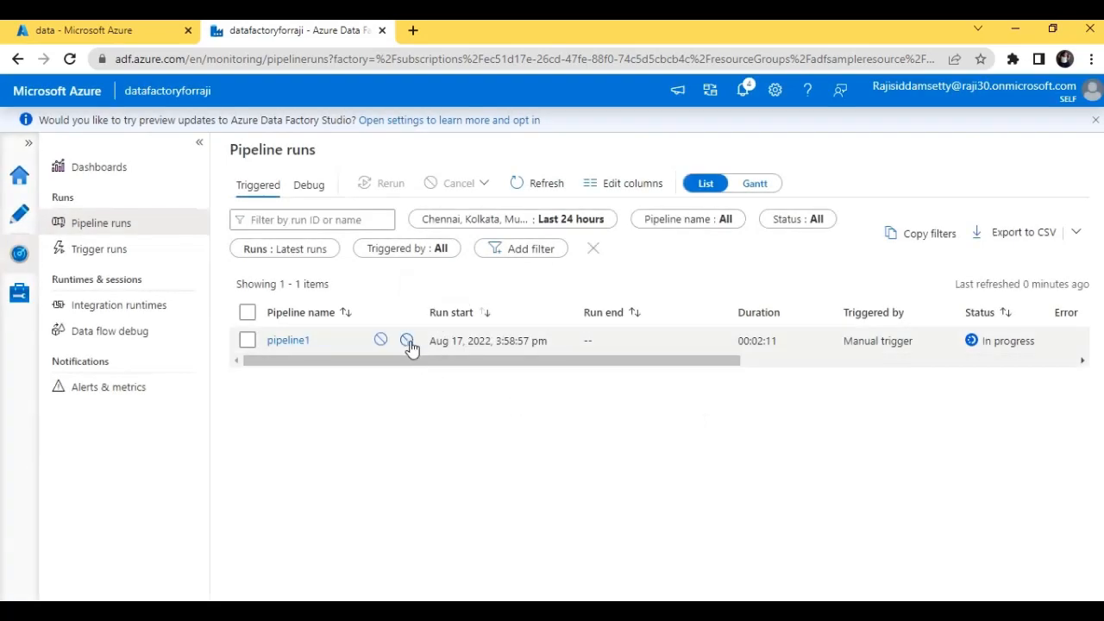
{"action": "left_click", "coordinate": [409, 343]}
{"action": "left_click", "coordinate": [382, 357]}
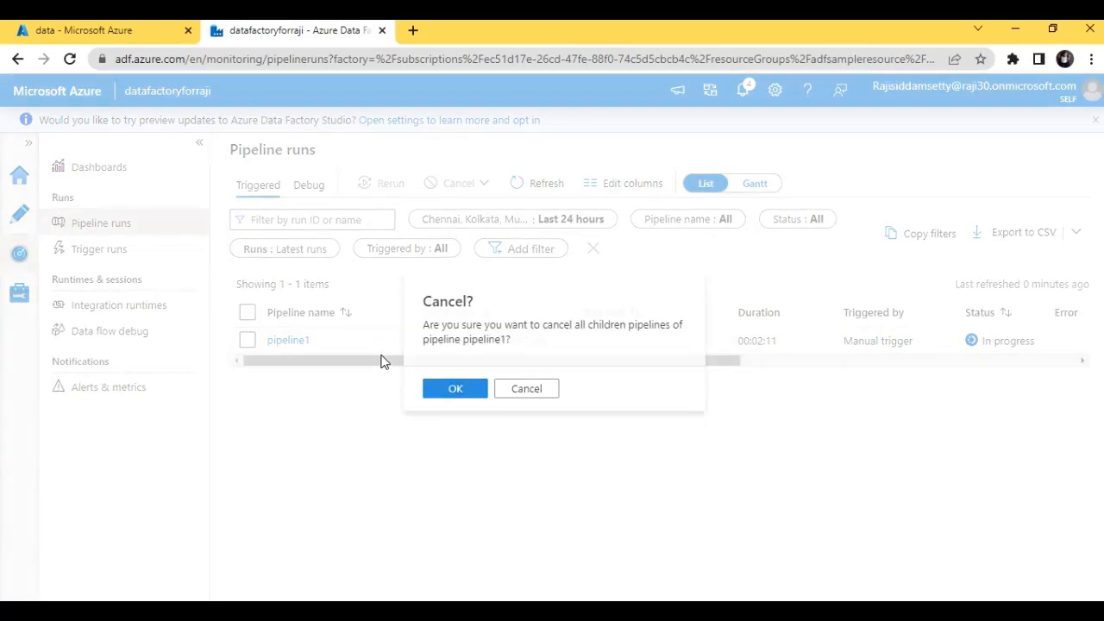
{"action": "left_click", "coordinate": [381, 342]}
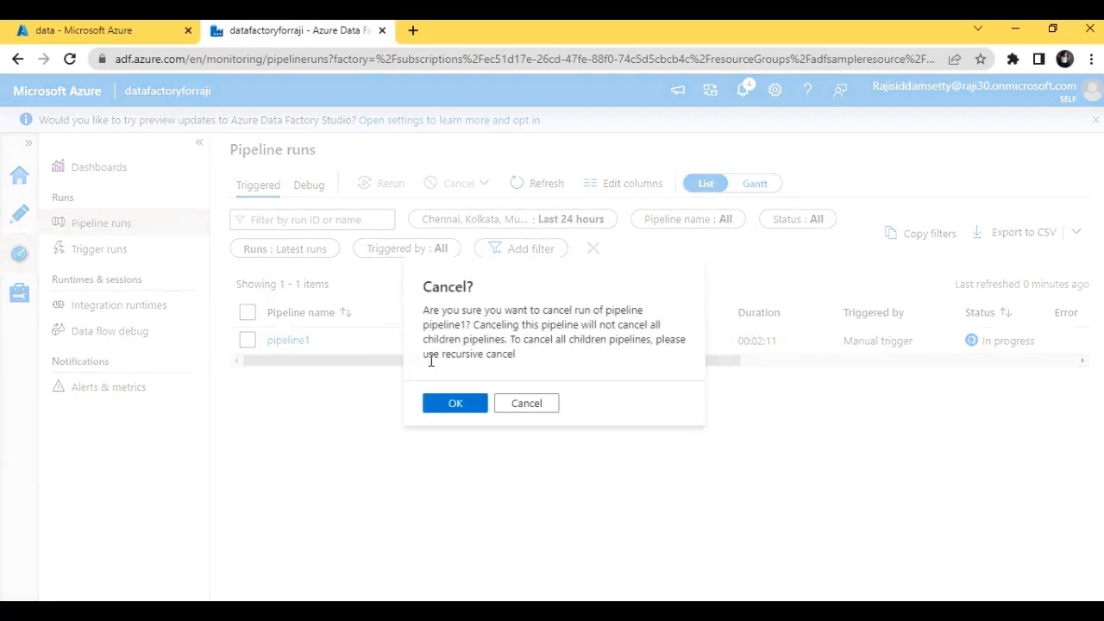
{"action": "left_click", "coordinate": [520, 403]}
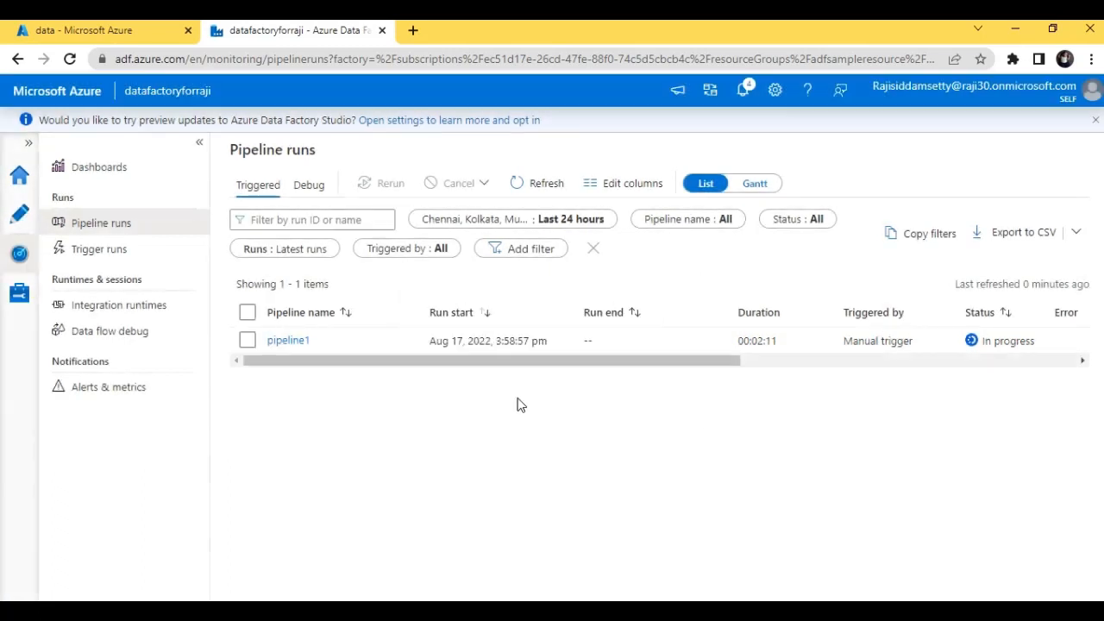
{"action": "left_click", "coordinate": [24, 216]}
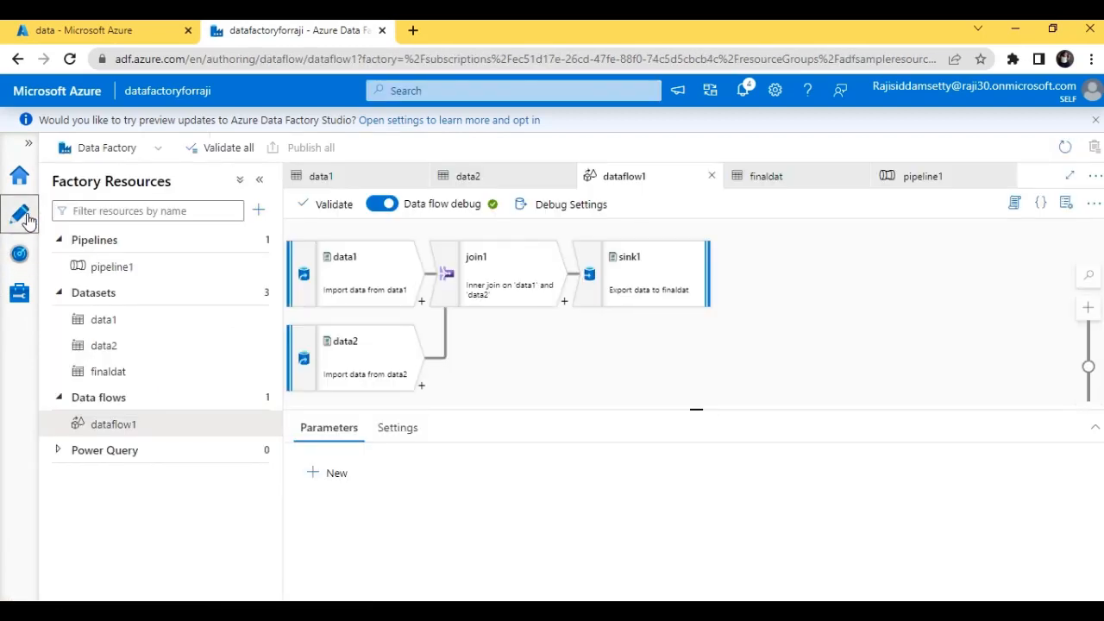